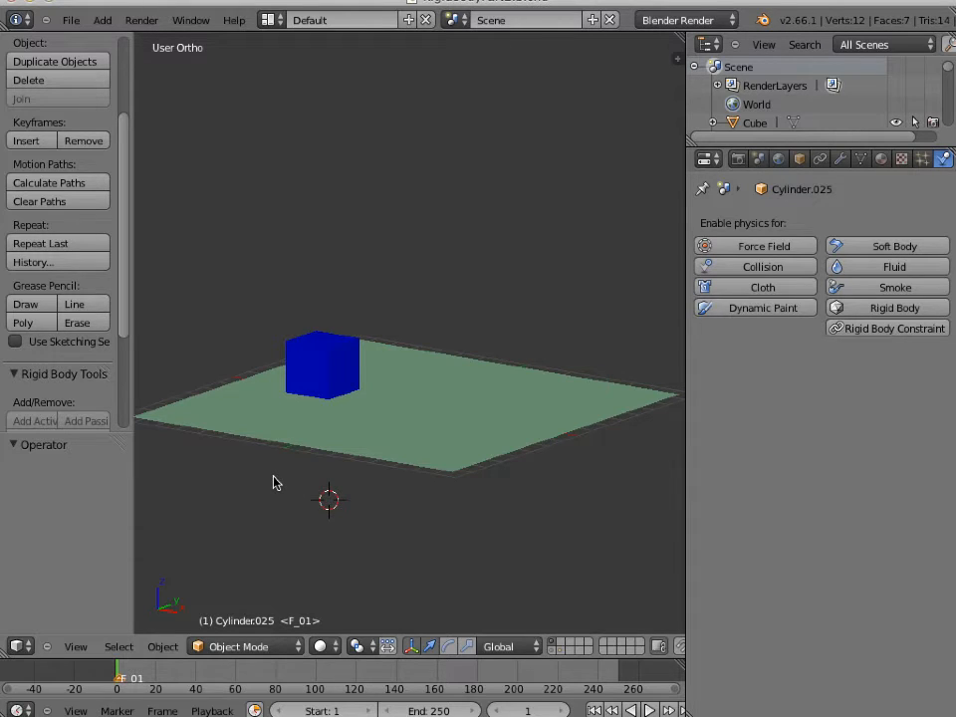
Step: Select the blue cube and add a rigid body world to the scene
right_click(411, 401)
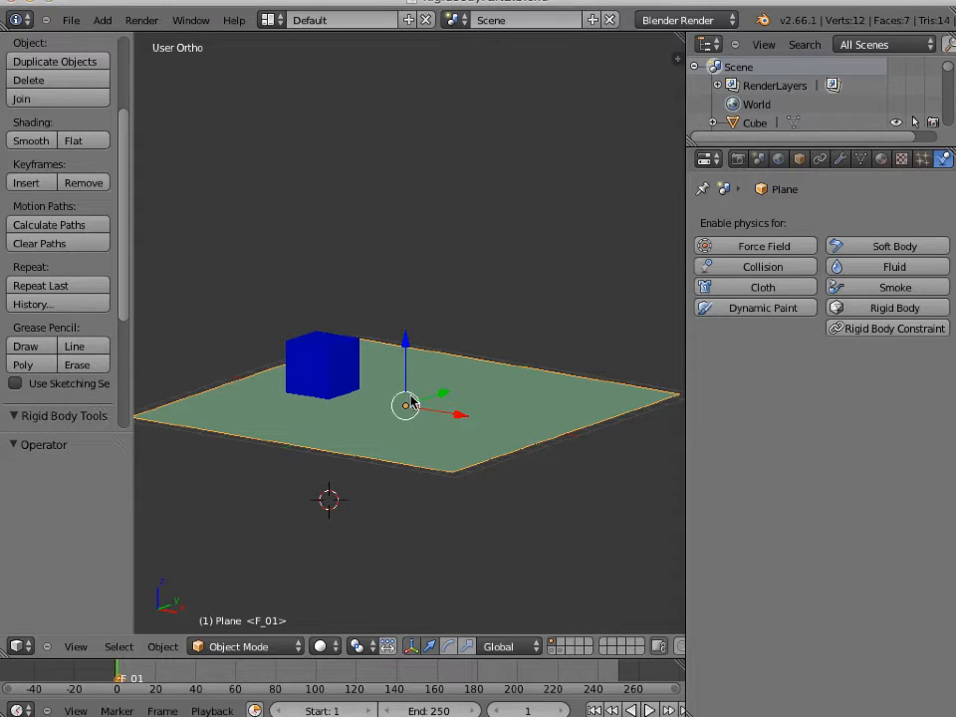
right_click(319, 368)
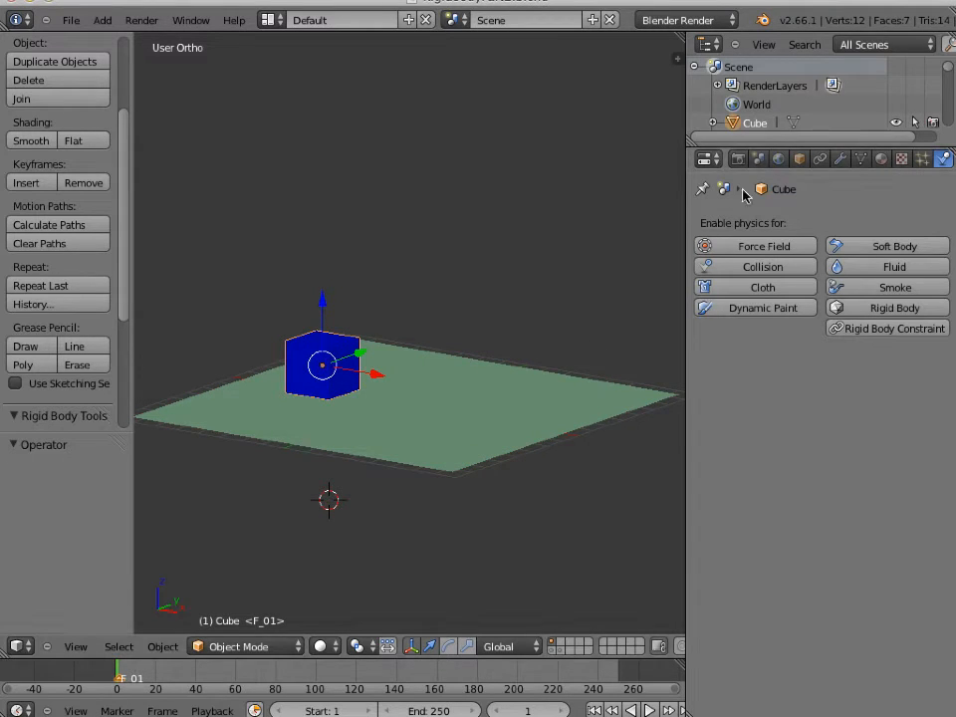
left_click(758, 160)
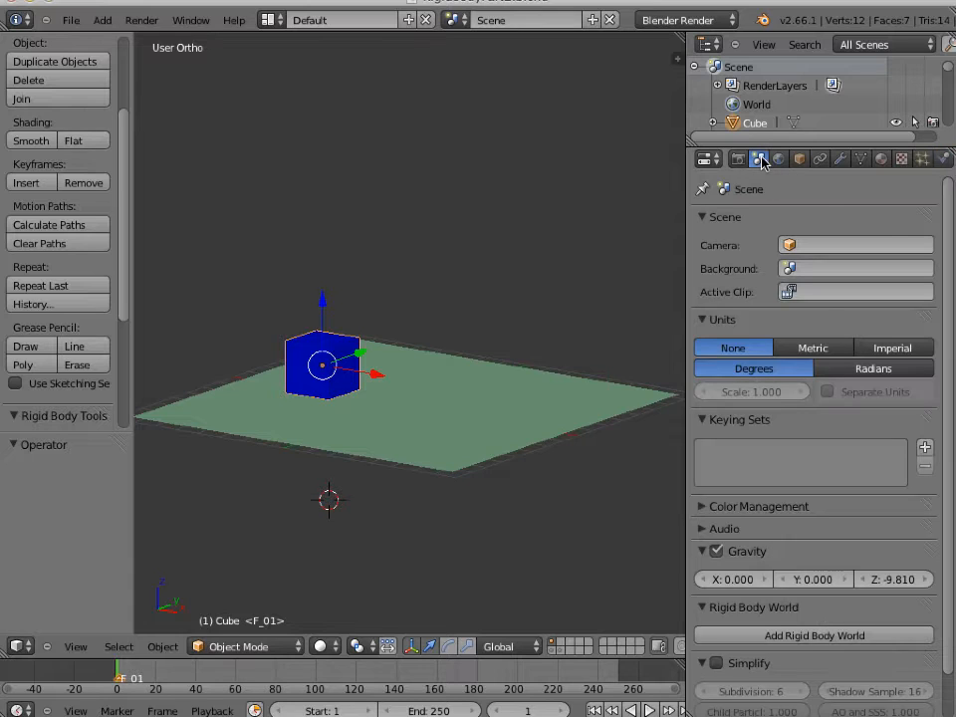
left_click(765, 635)
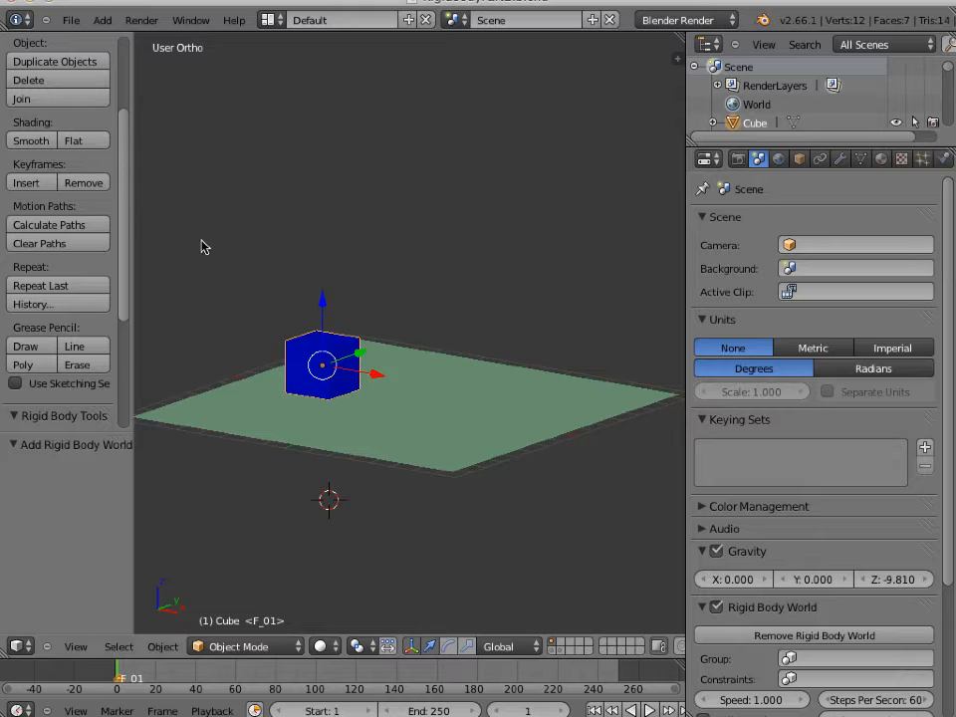
Step: Make the green plane a passive rigid body and the blue cube an active rigid body
scroll(122, 211, "down", 5)
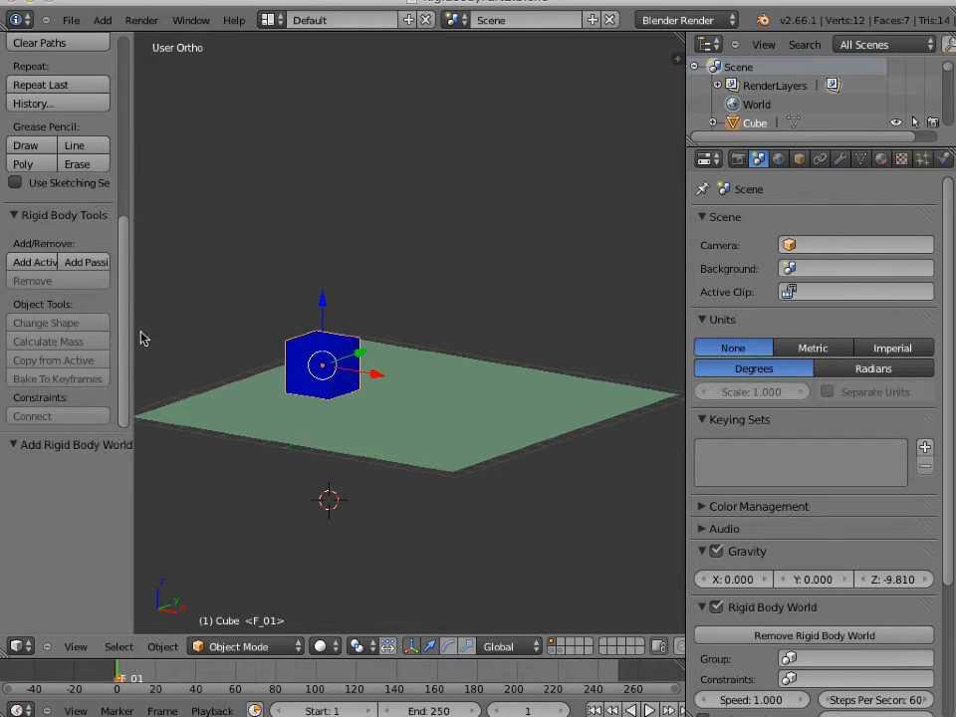
right_click(417, 402)
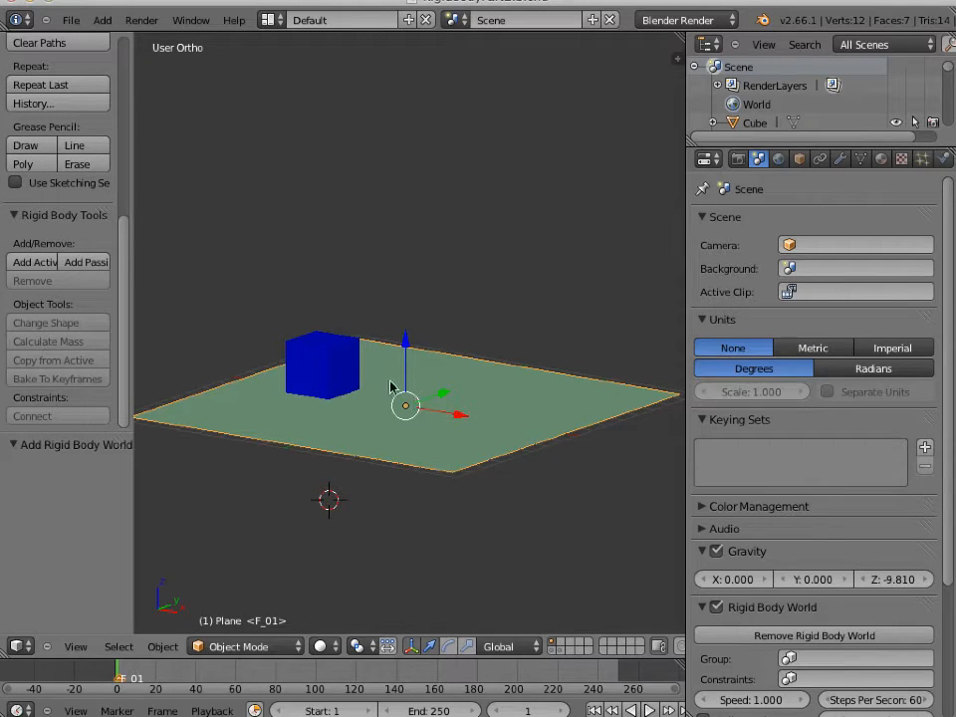
left_click(77, 264)
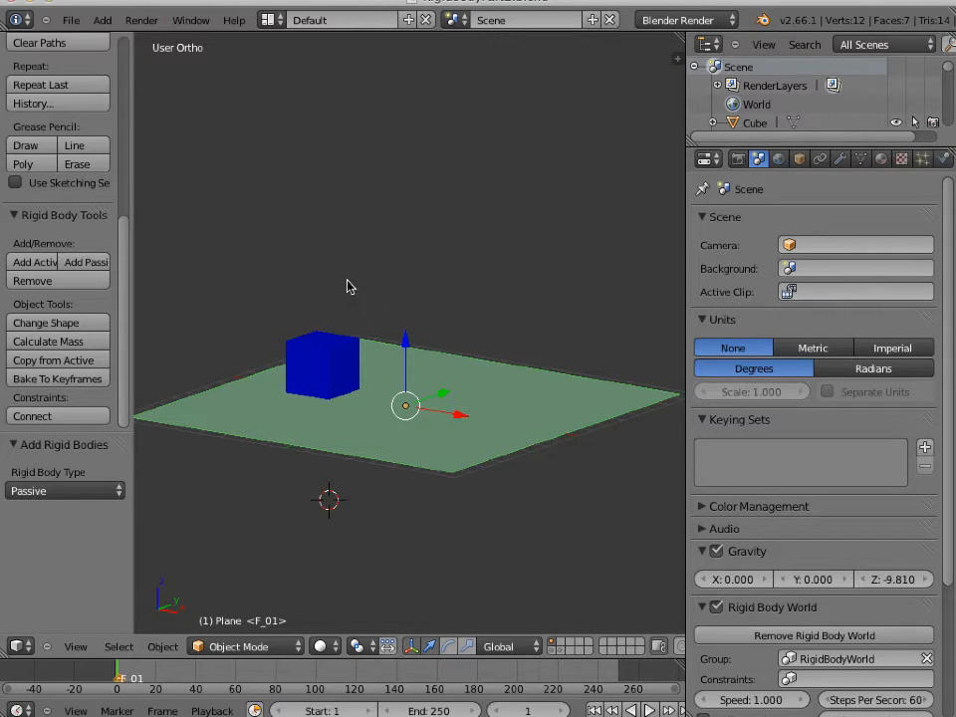
right_click(325, 365)
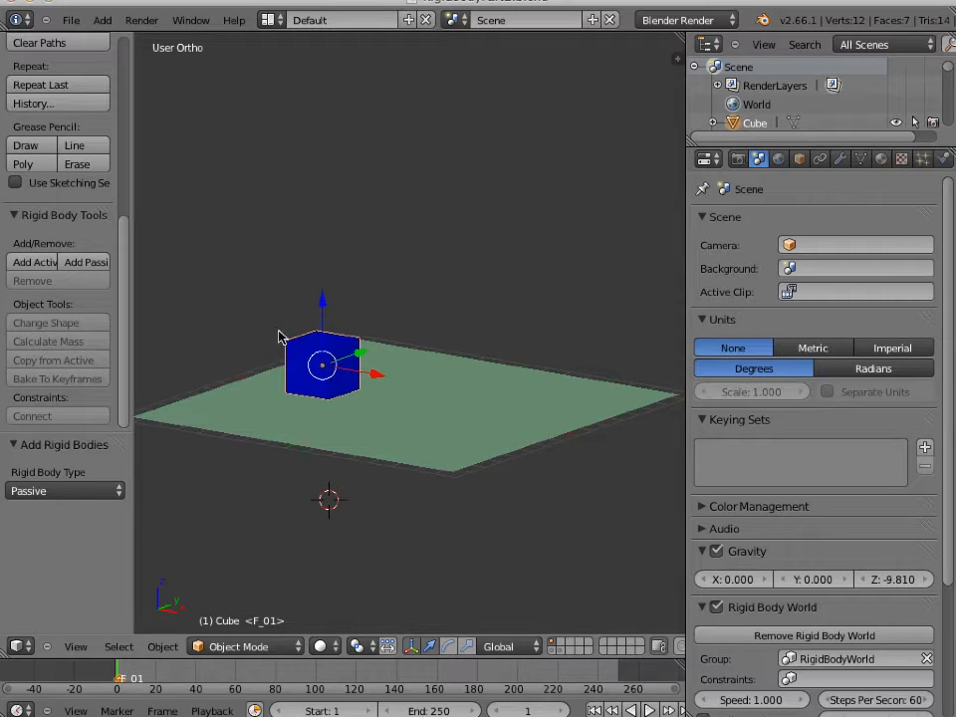
left_click(35, 264)
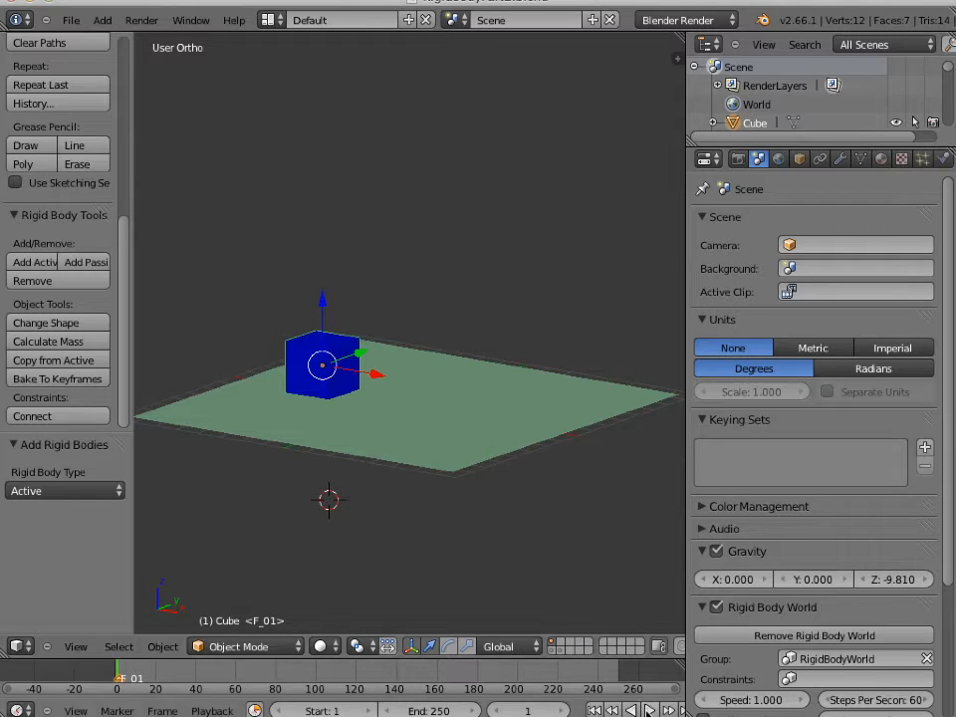
Step: Play the rigid body simulation of the cube on the plane, stop it and return to frame 1
key("alt+a")
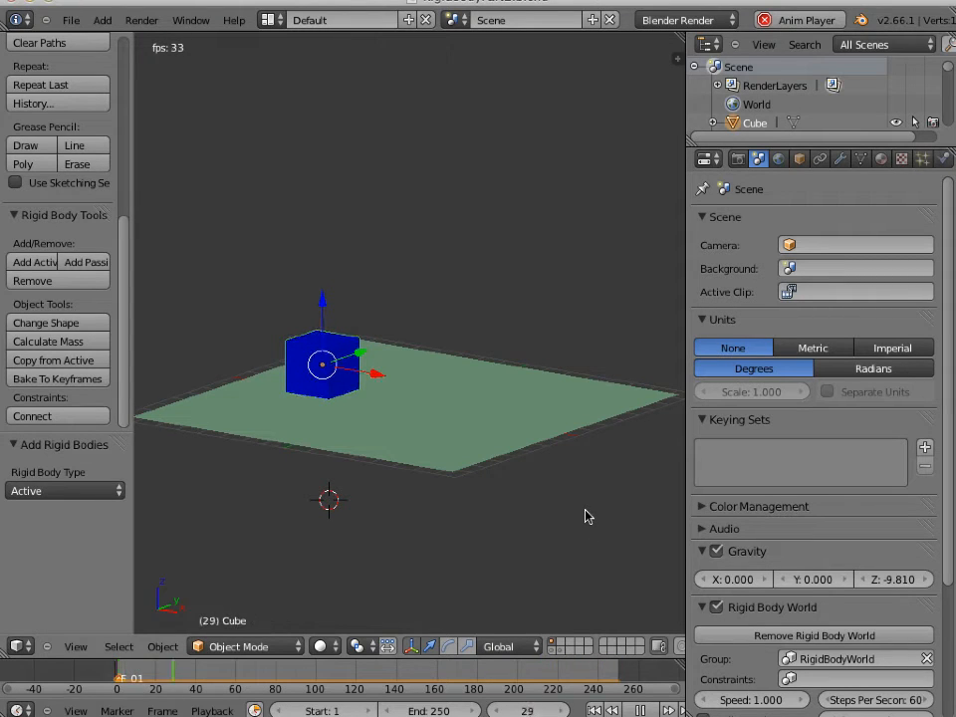
left_click(641, 710)
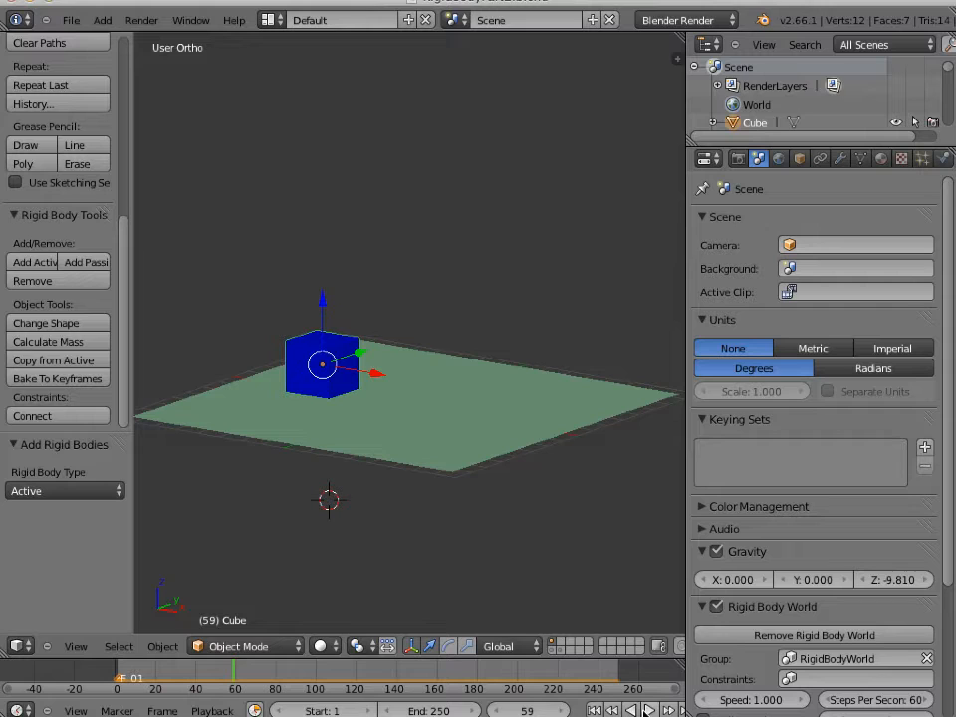
left_click(595, 710)
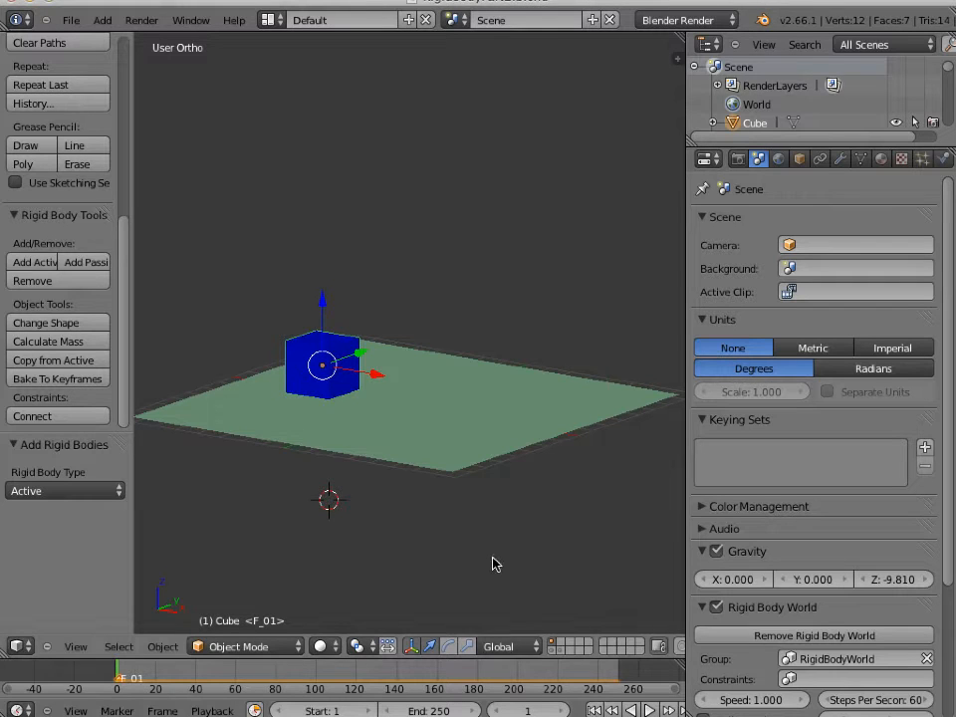
Step: Add a Wind force field beside the cube at about X -6.34, Y -3.99, Z 3.26
left_click(208, 321)
key("shift+a")
mouse_move(210, 325)
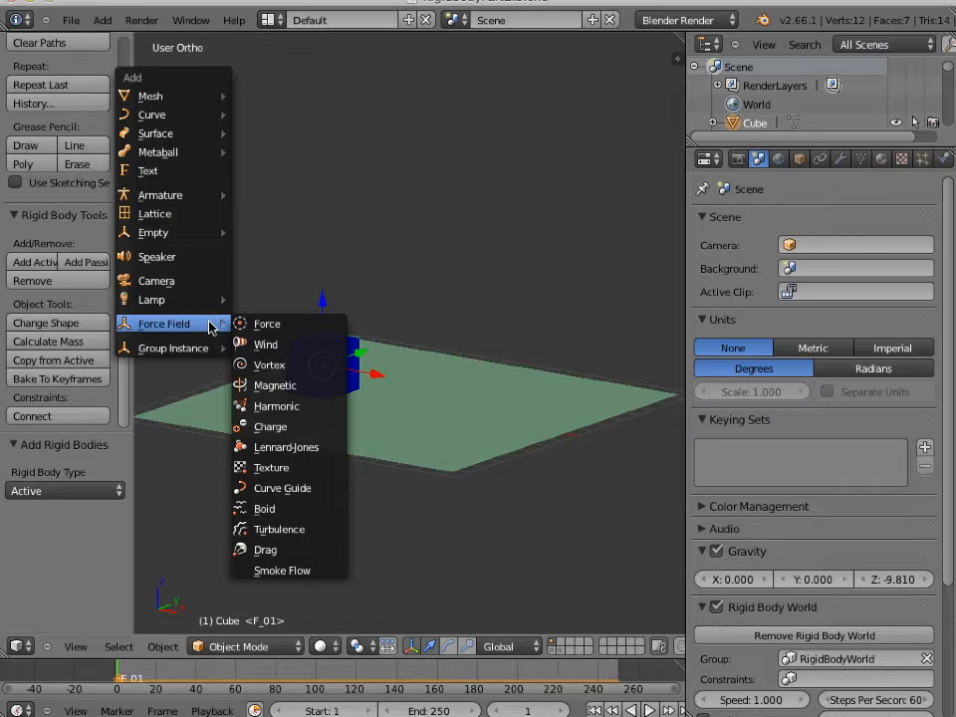
left_click(265, 345)
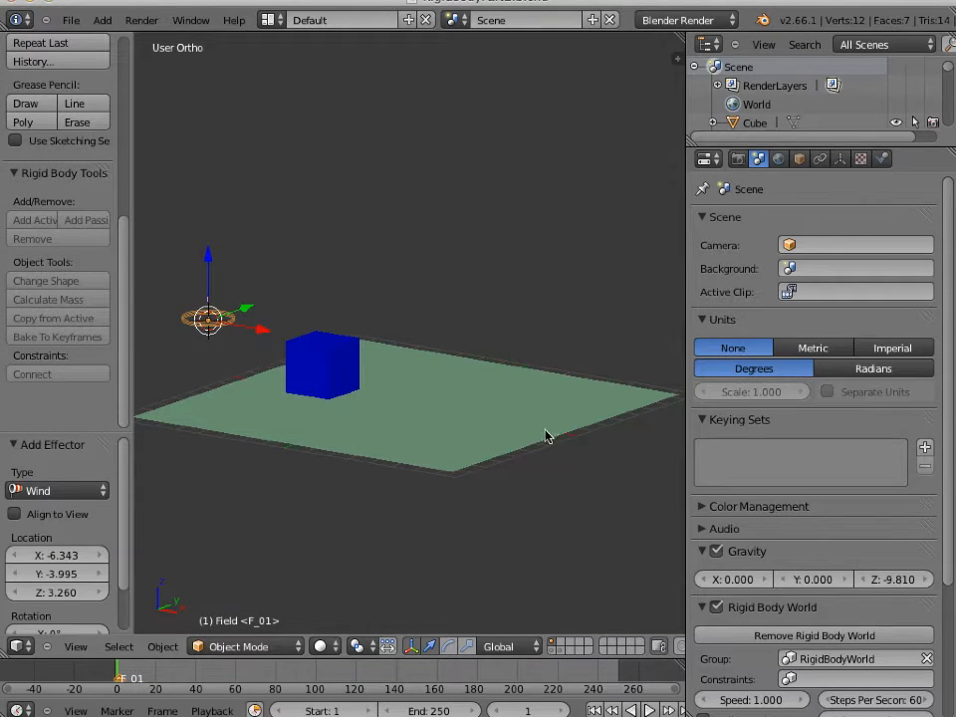
Step: Set the wind field's Y rotation to 90° so it blows along the plane
key("n")
left_click_drag(671, 355, 688, 149)
left_click(575, 186)
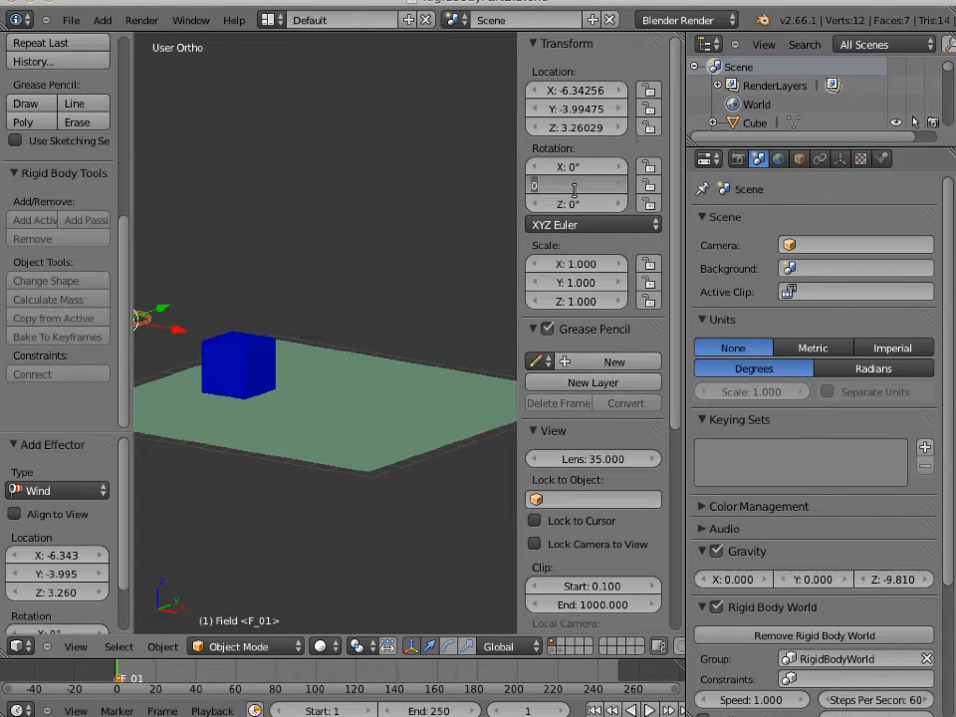
key("Return")
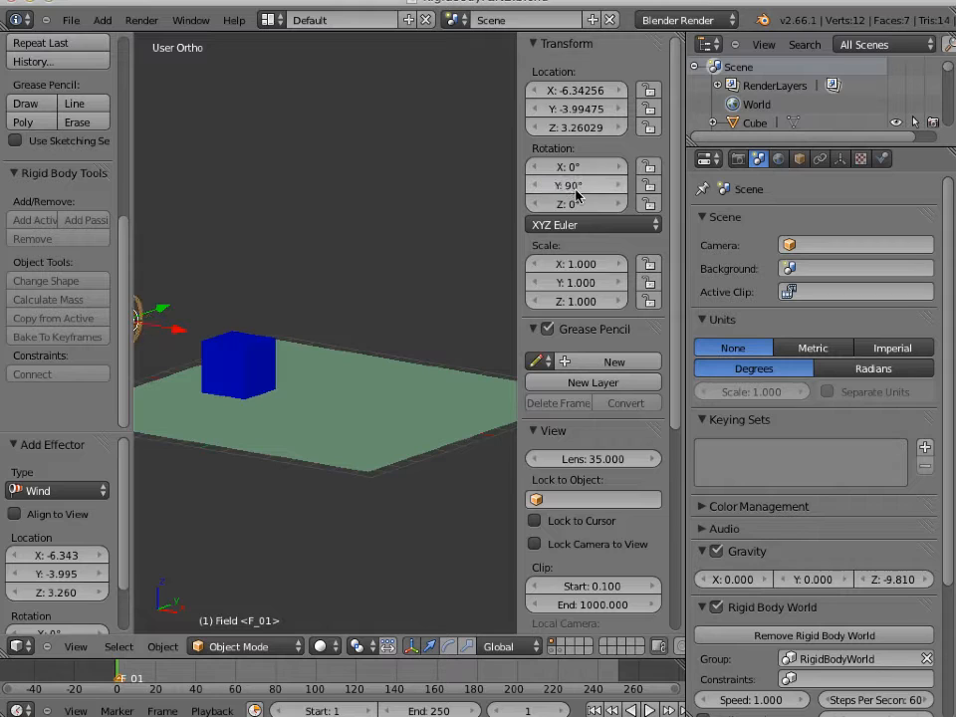
key("n")
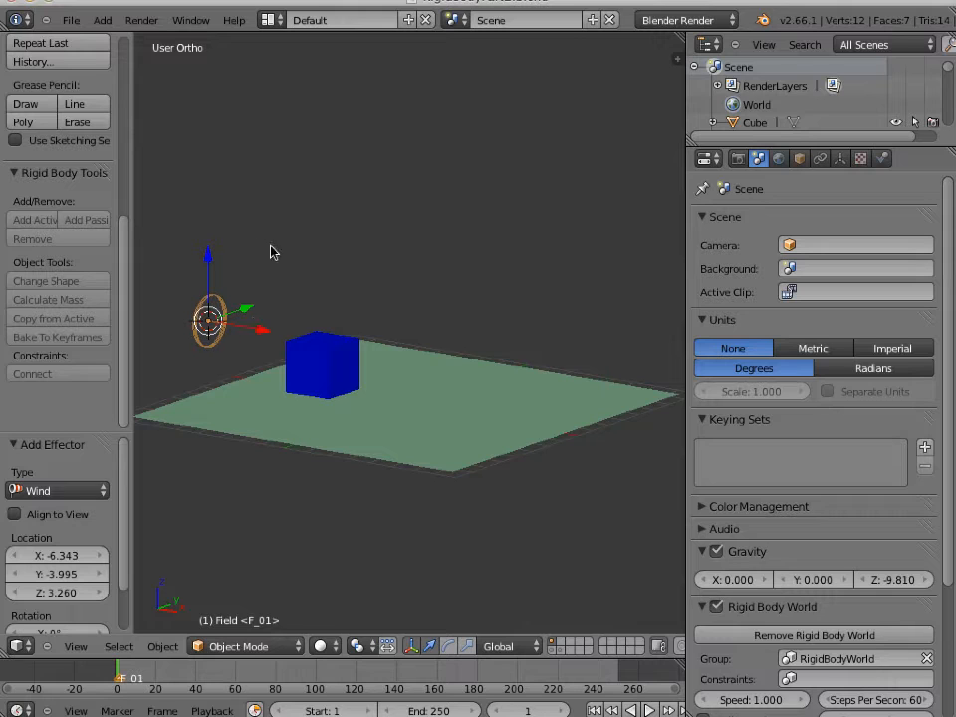
Step: Set the wind force field's strength to 100
left_click(882, 158)
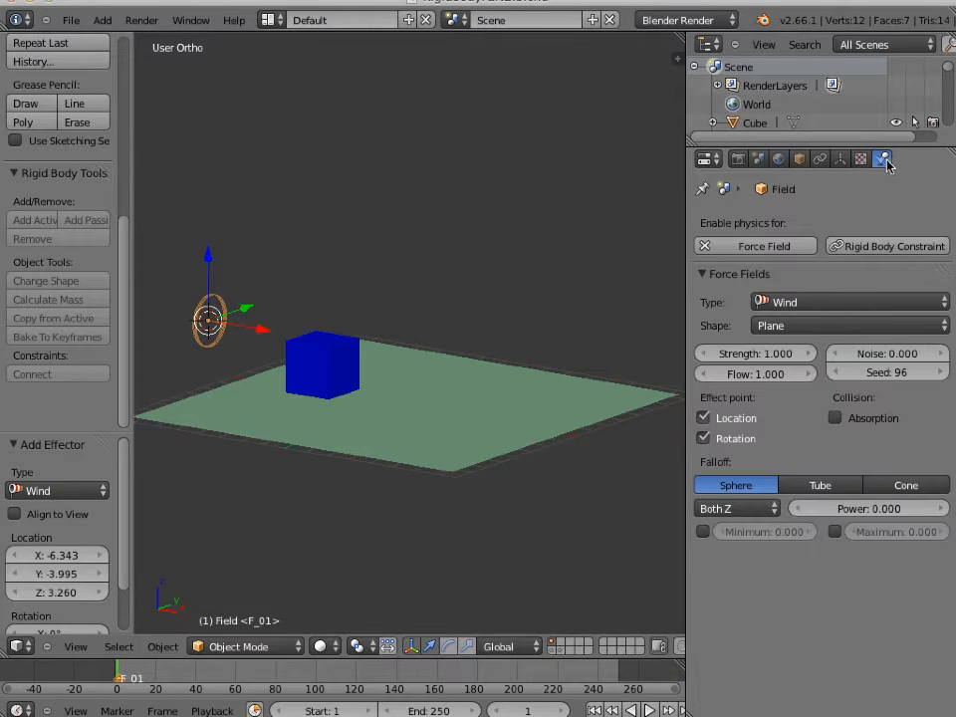
left_click(765, 353)
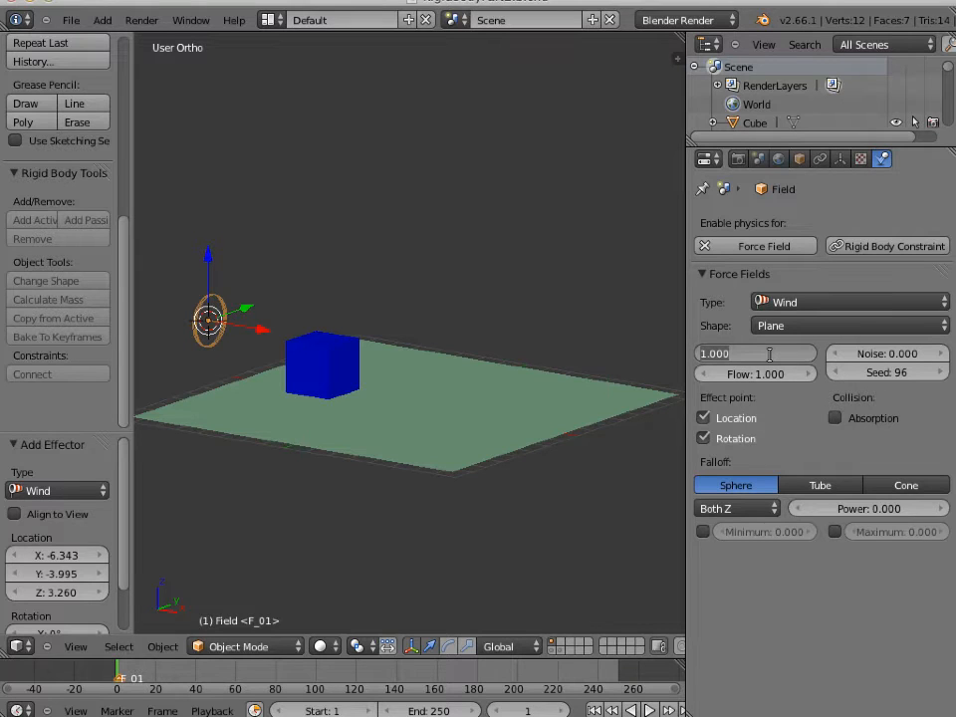
type("100")
key("Return")
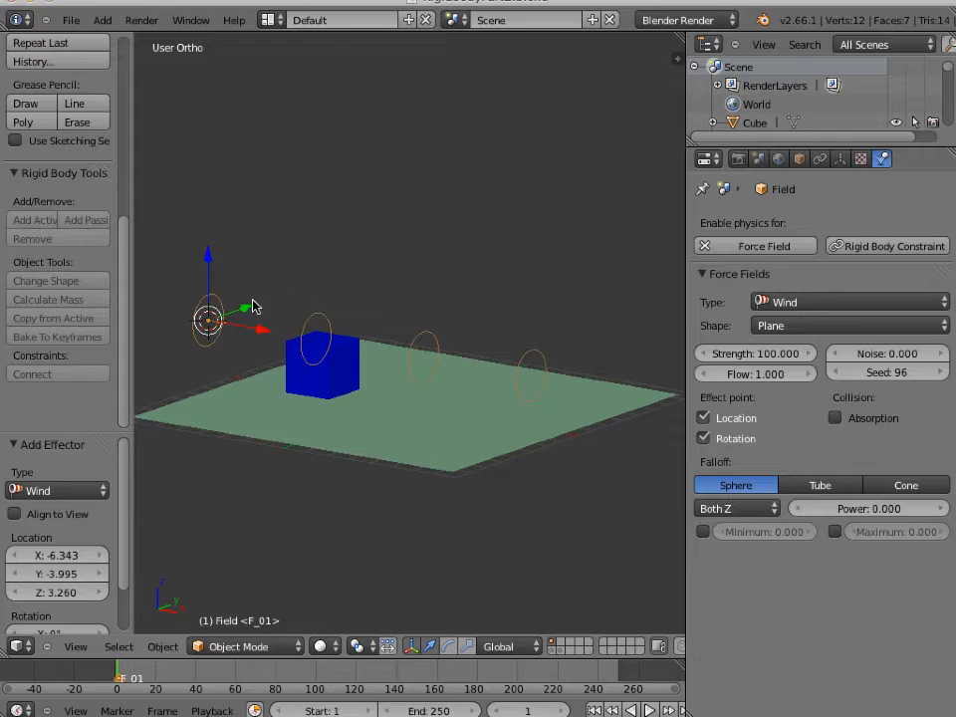
Step: Shift the wind field along the Y axis towards the cube's line and raise it along Z above the cube
left_click_drag(249, 312, 275, 309)
left_click_drag(233, 257, 235, 211)
mouse_move(269, 260)
left_mouse_down()
mouse_move(252, 265)
mouse_move(288, 256)
mouse_move(269, 263)
left_mouse_up()
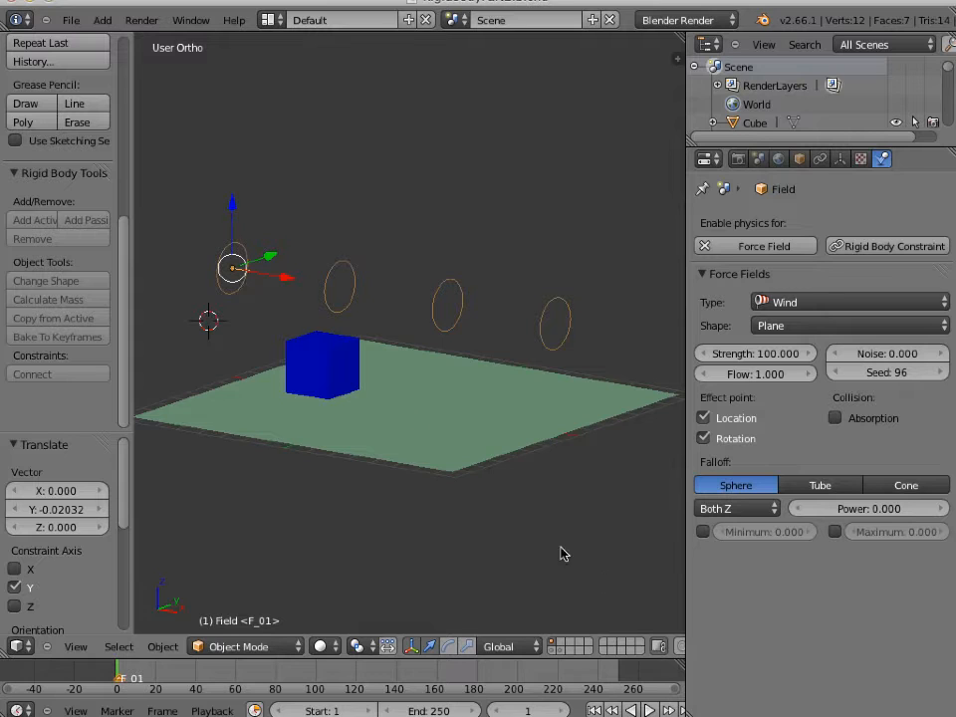
Step: Play the simulation to see how the wind affects the cube, stop it and return to frame 1
left_click(648, 710)
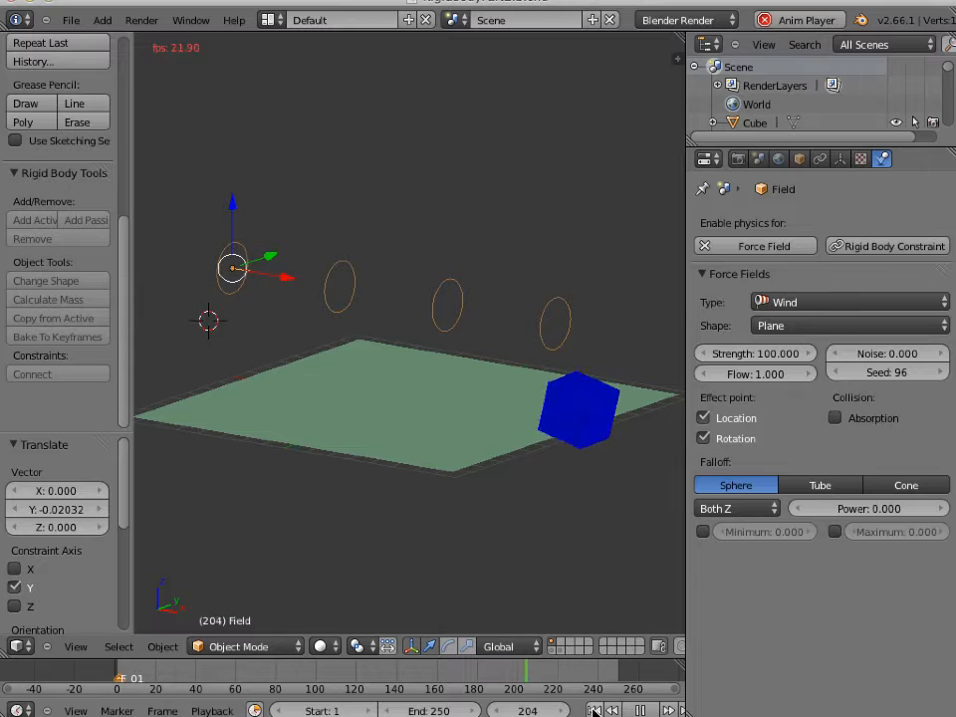
left_click(594, 710)
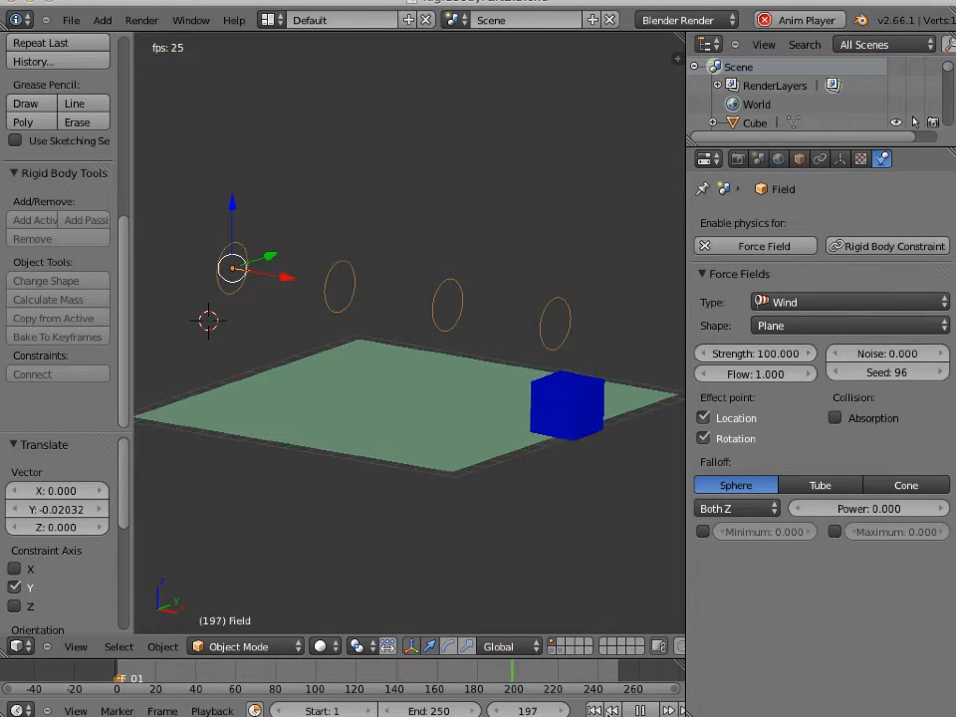
left_click(645, 710)
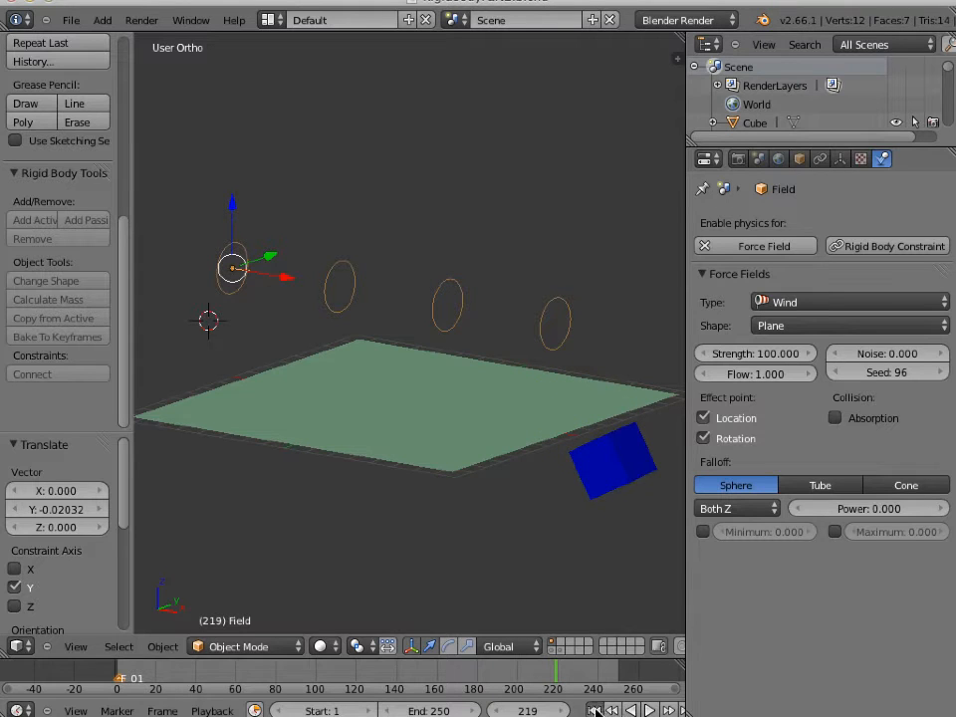
key("shift+Left")
Step: Duplicate the blue cube and place the copy about 6.58 units away along the X axis
right_click(336, 376)
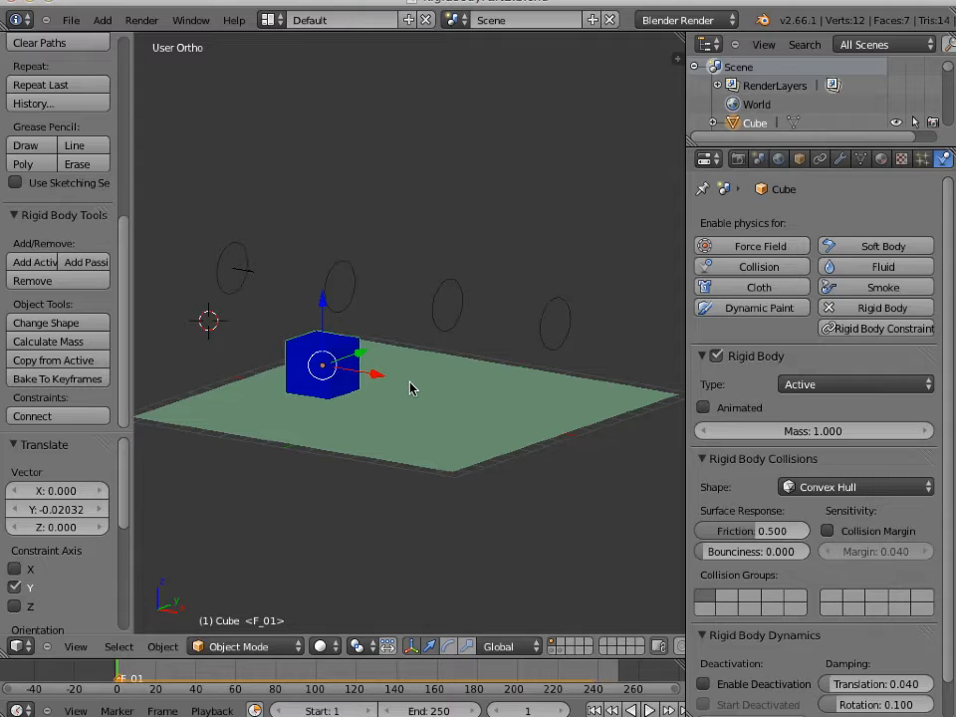
key("shift+d")
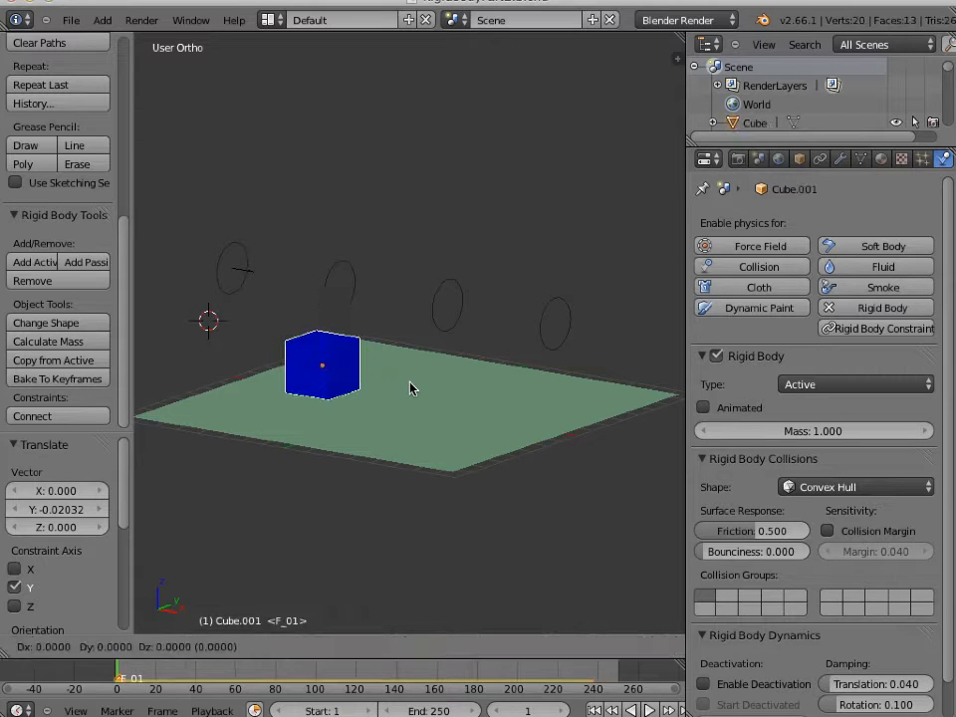
key("x")
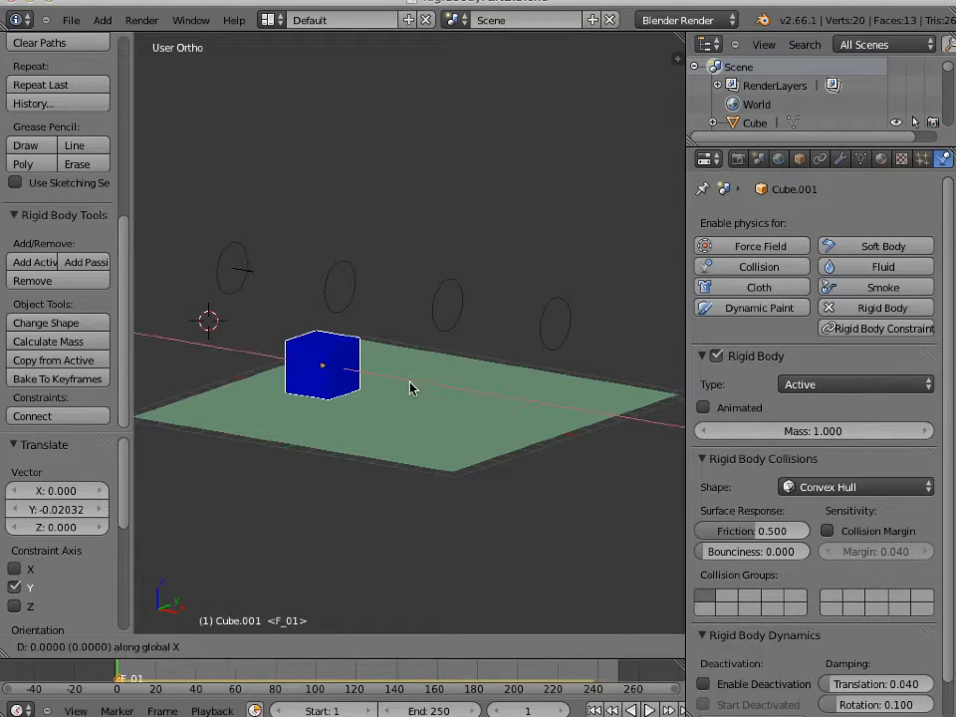
left_click(546, 436)
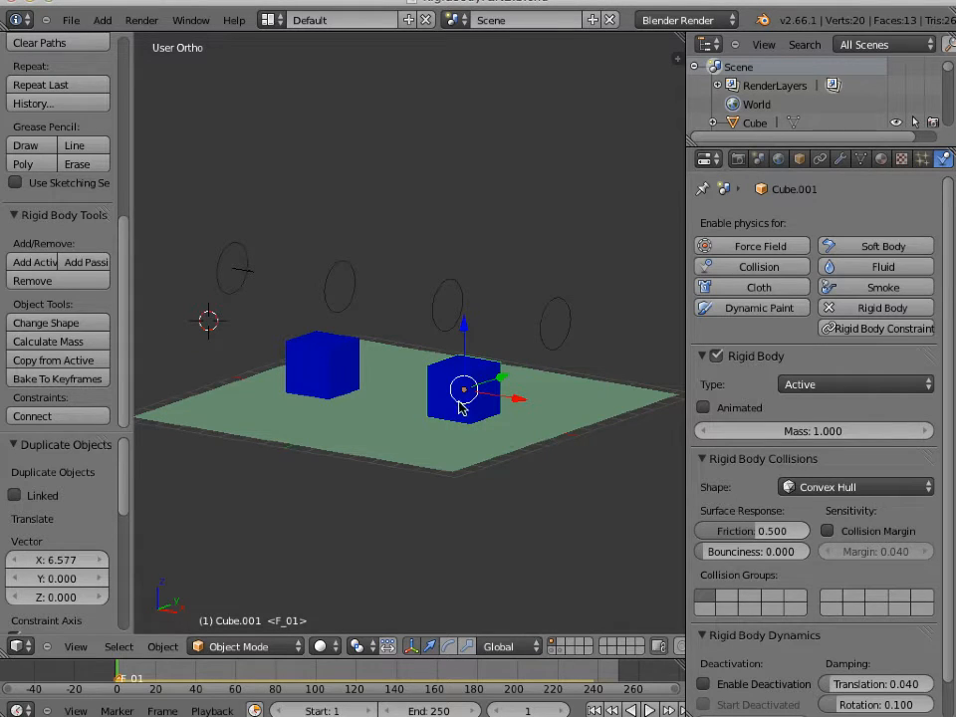
Step: Play the simulation with both cubes in the wind, stop it and return to the first frame
scroll(779, 415, "down", 1)
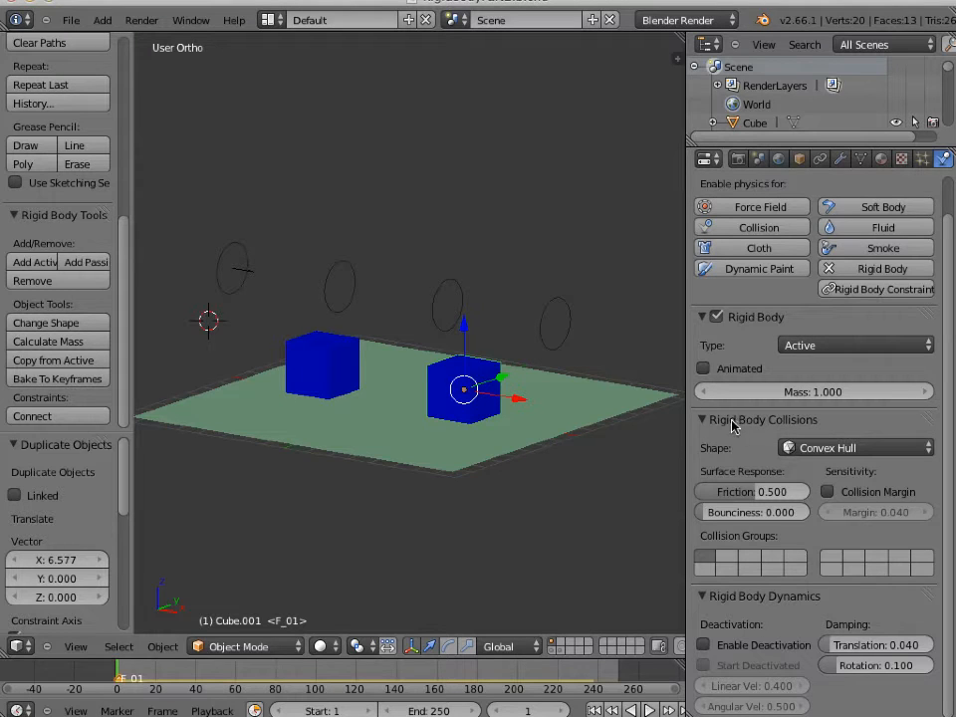
left_click(648, 710)
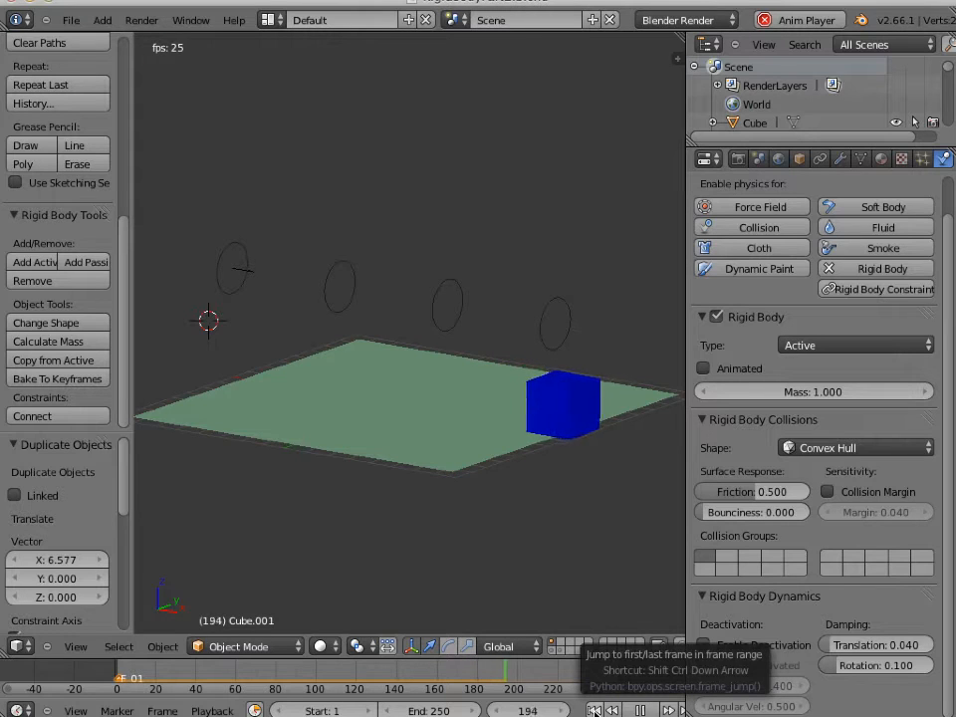
left_click(595, 710)
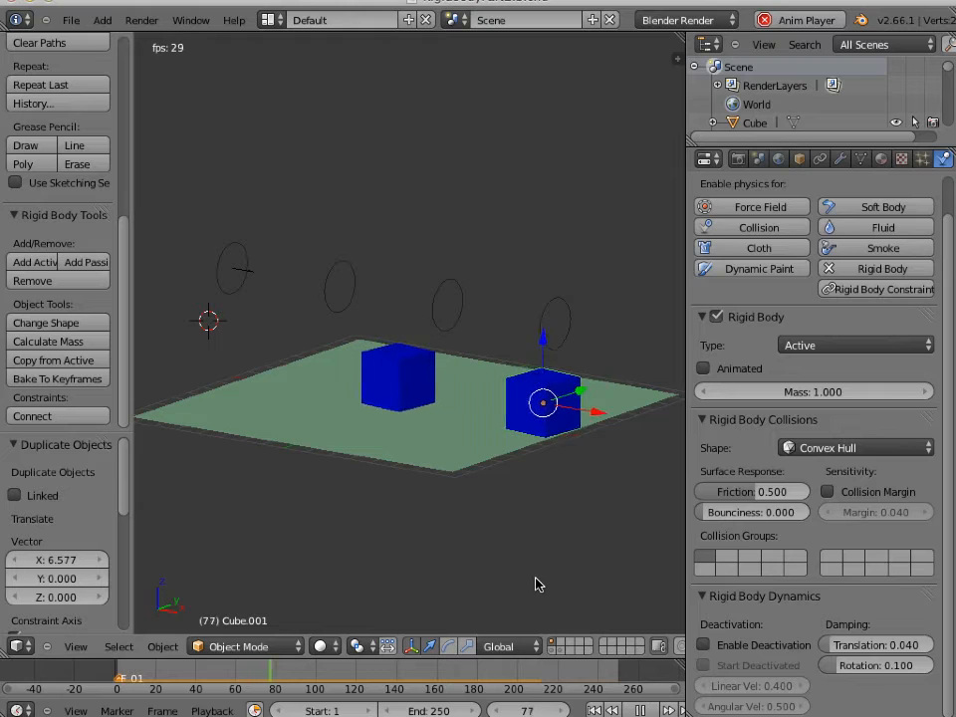
key("alt+a")
left_click(595, 710)
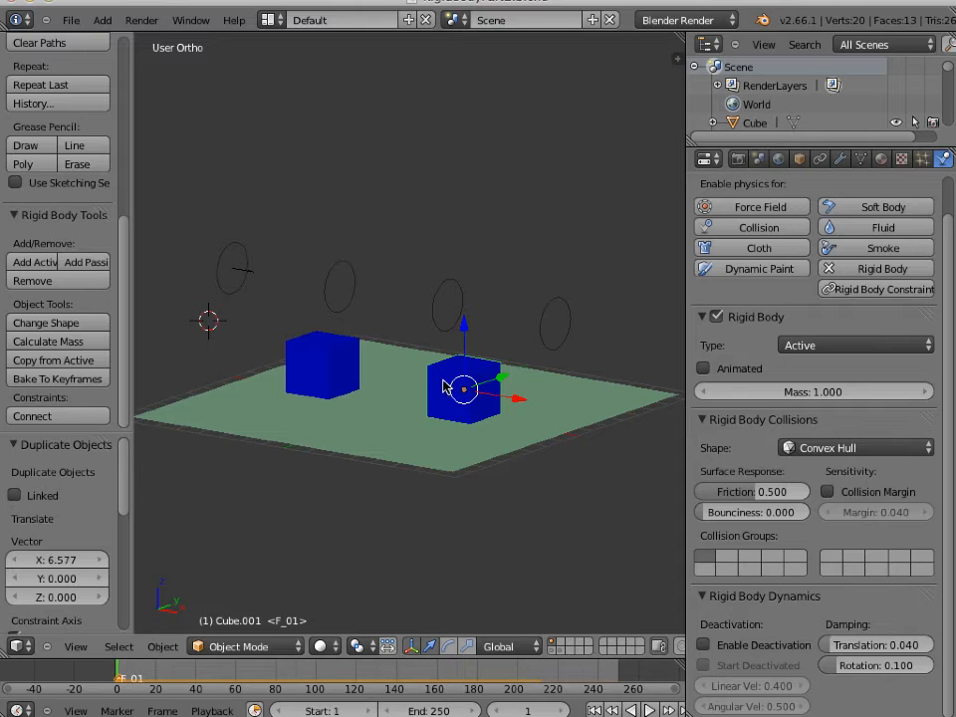
Step: Make the duplicated cube single-user with the Object & Data & Materials+Tex option
key("u")
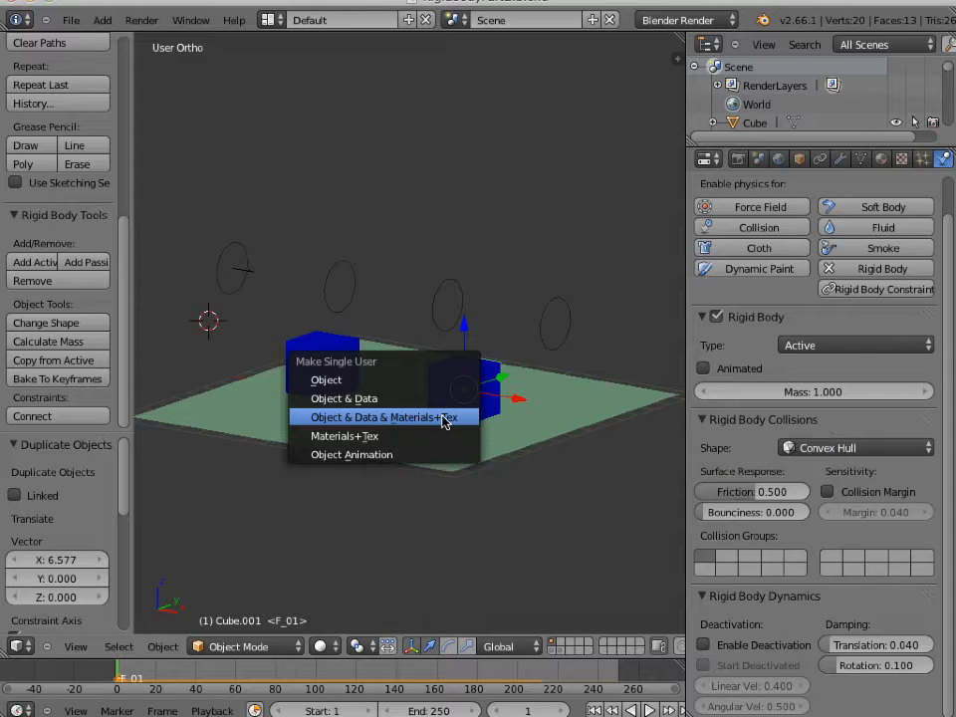
left_click(444, 420)
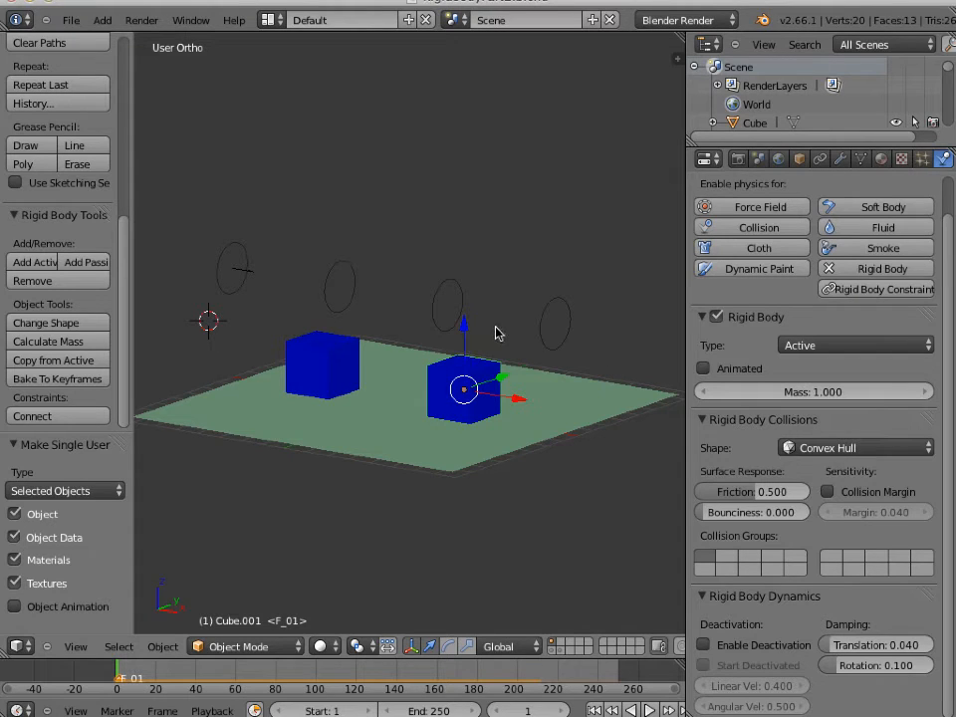
Step: Move the duplicated cube to layer 2 and show that layer together with layer 1
key("m")
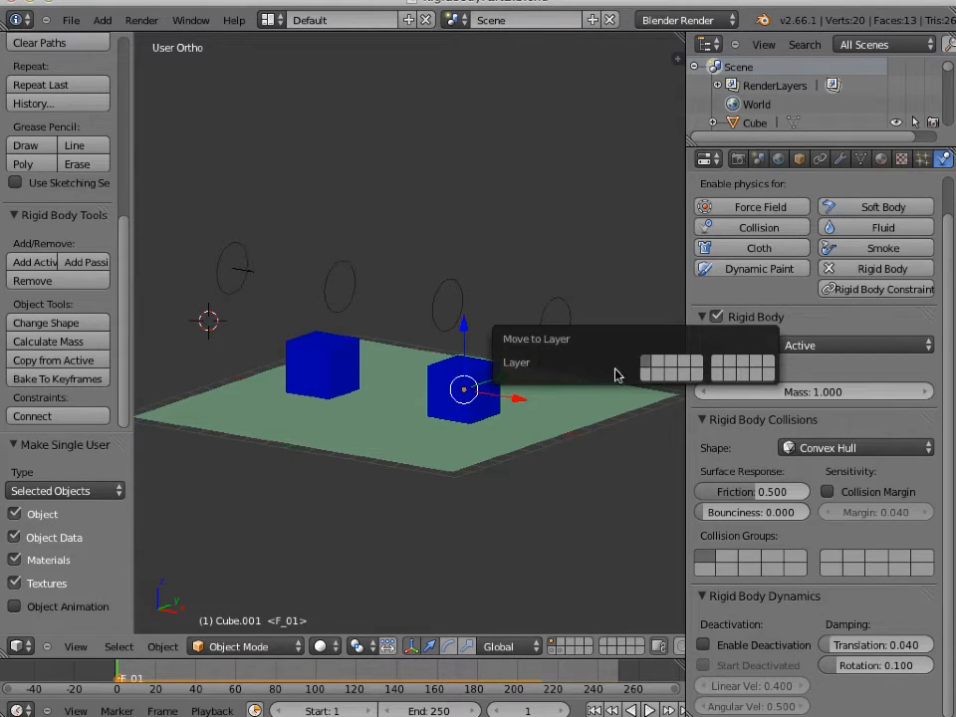
left_click(658, 367)
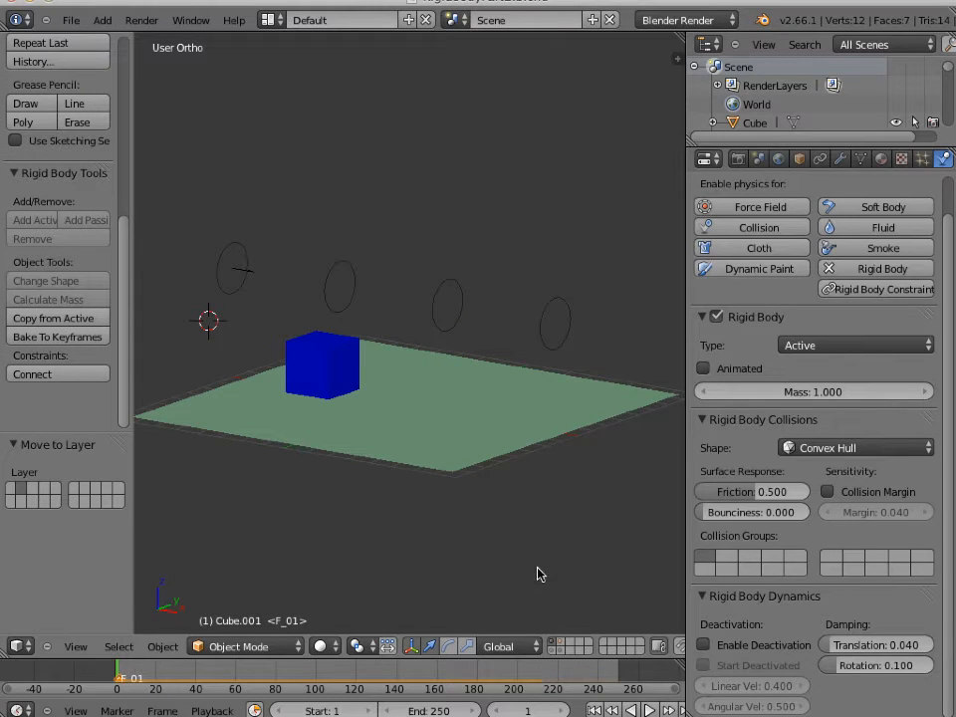
left_click(560, 645, "shift")
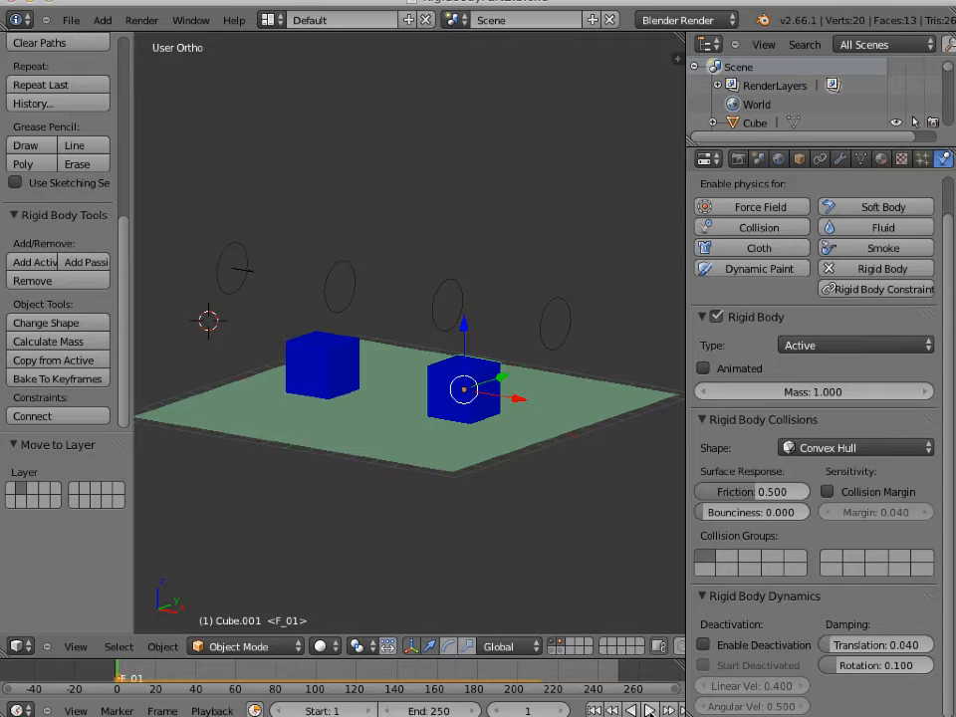
Step: Play the simulation with the cubes on separate layers, restart it several times, stop it and return to frame 1
left_click(649, 710)
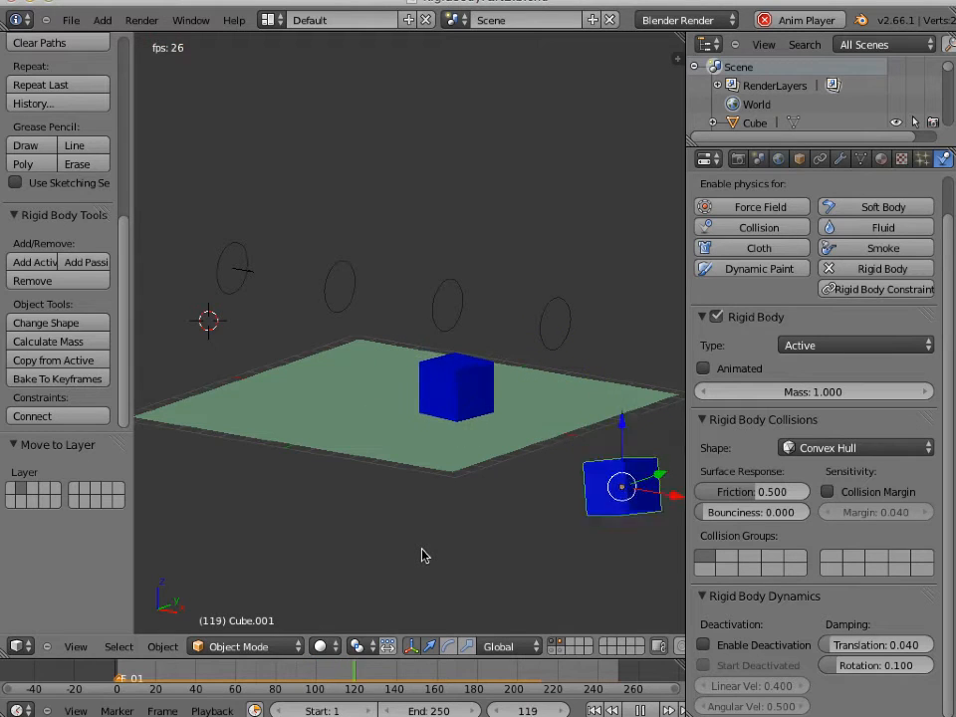
left_click(594, 710)
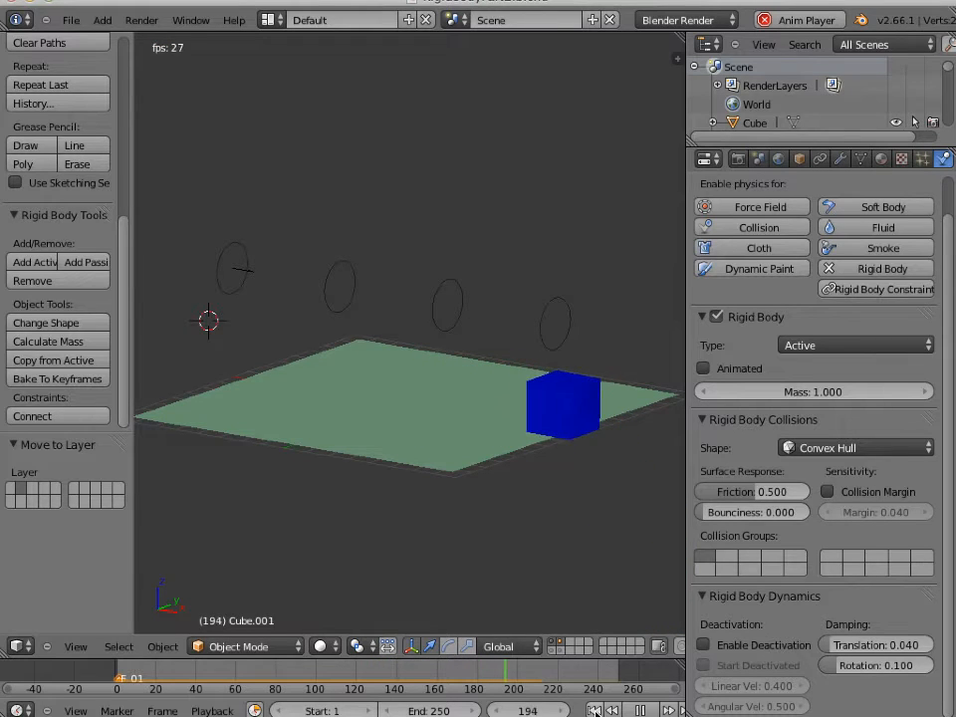
left_click(594, 710)
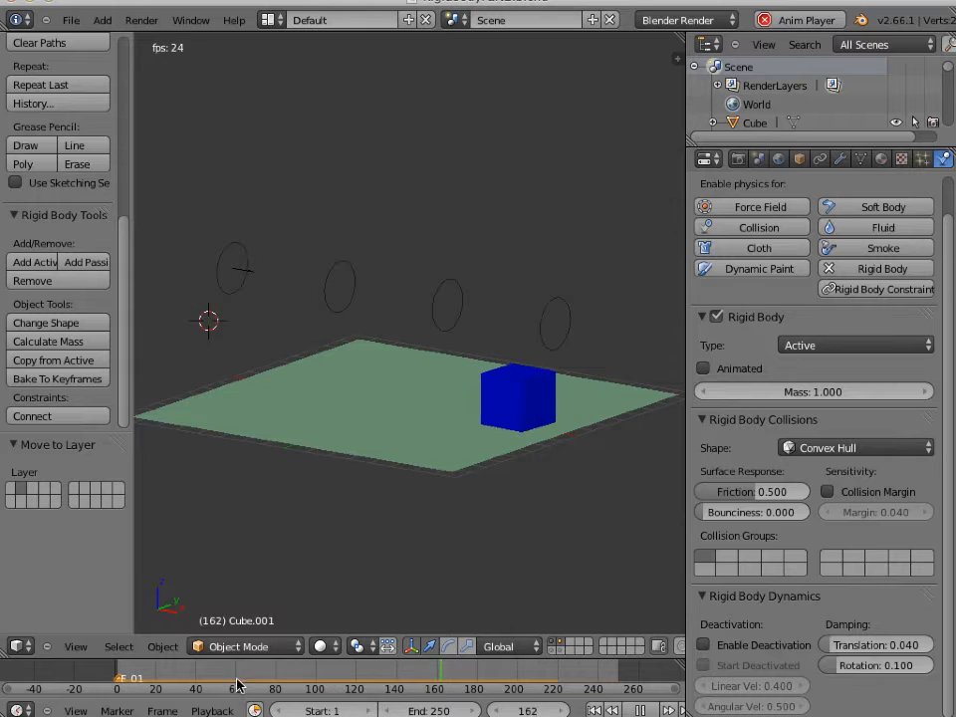
left_click(594, 710)
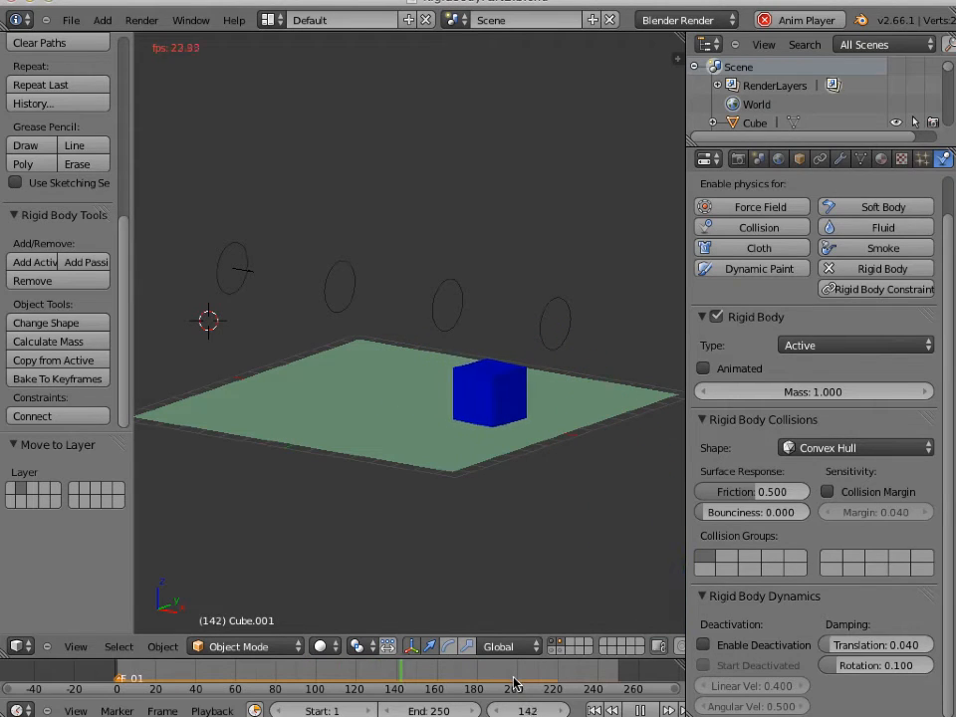
left_click(594, 710)
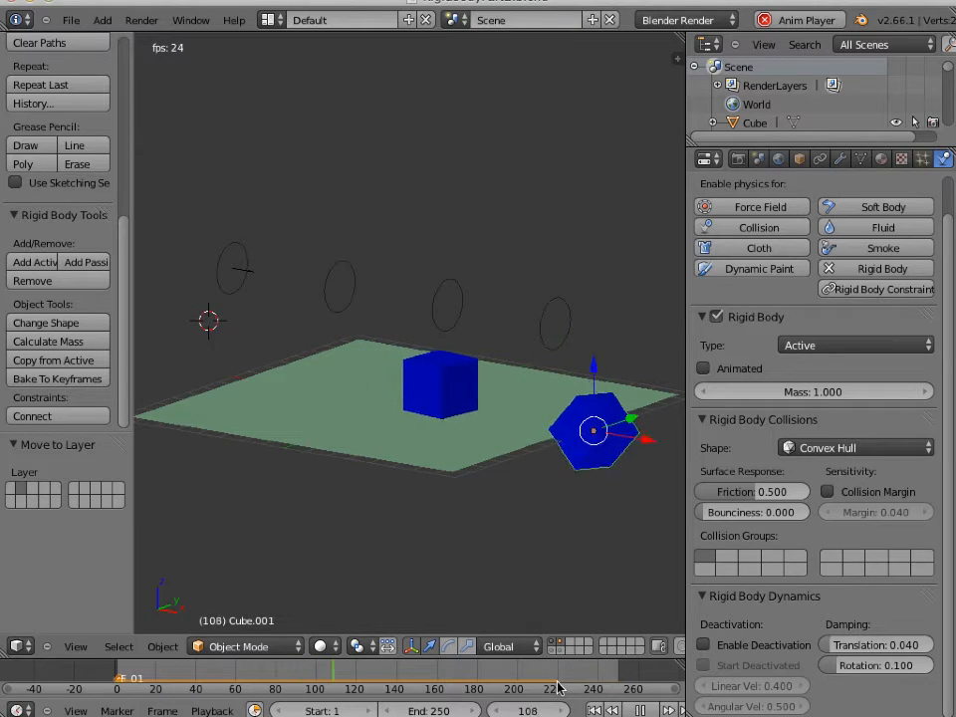
left_click(638, 709)
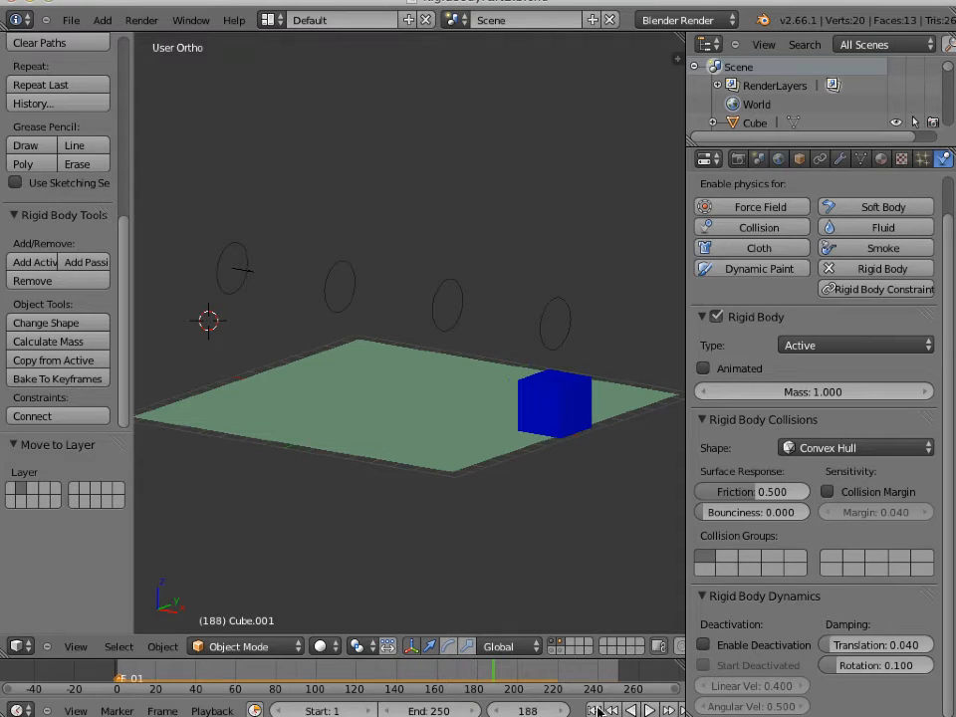
left_click(594, 709)
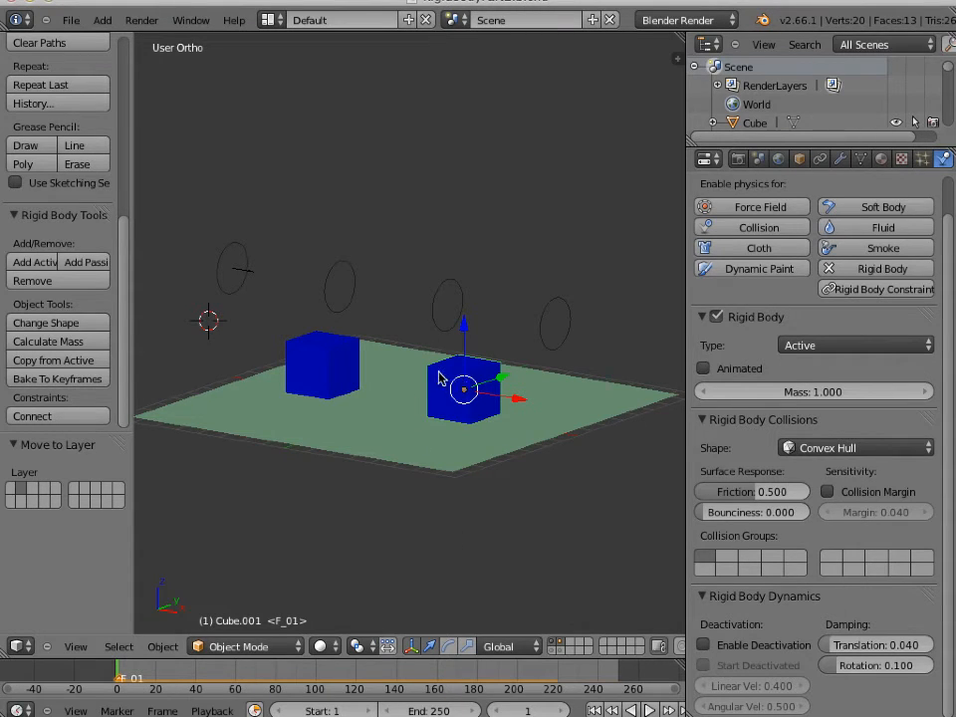
Step: Remove the duplicated cube's rigid body, add it again as Active, and replay the simulation before returning to the first frame
left_click(40, 283)
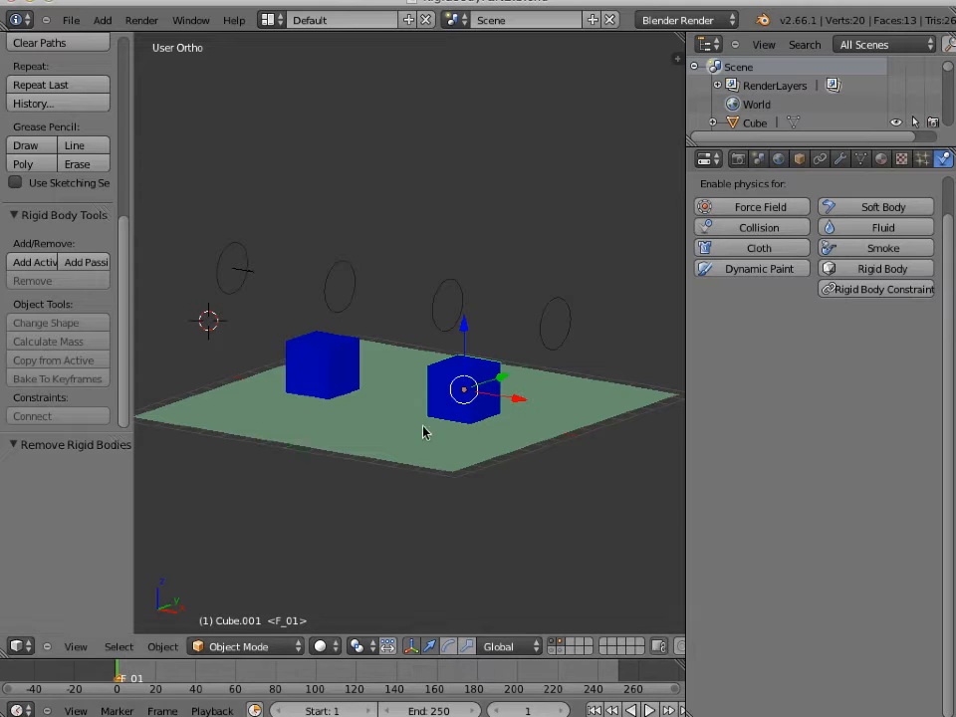
left_click(36, 262)
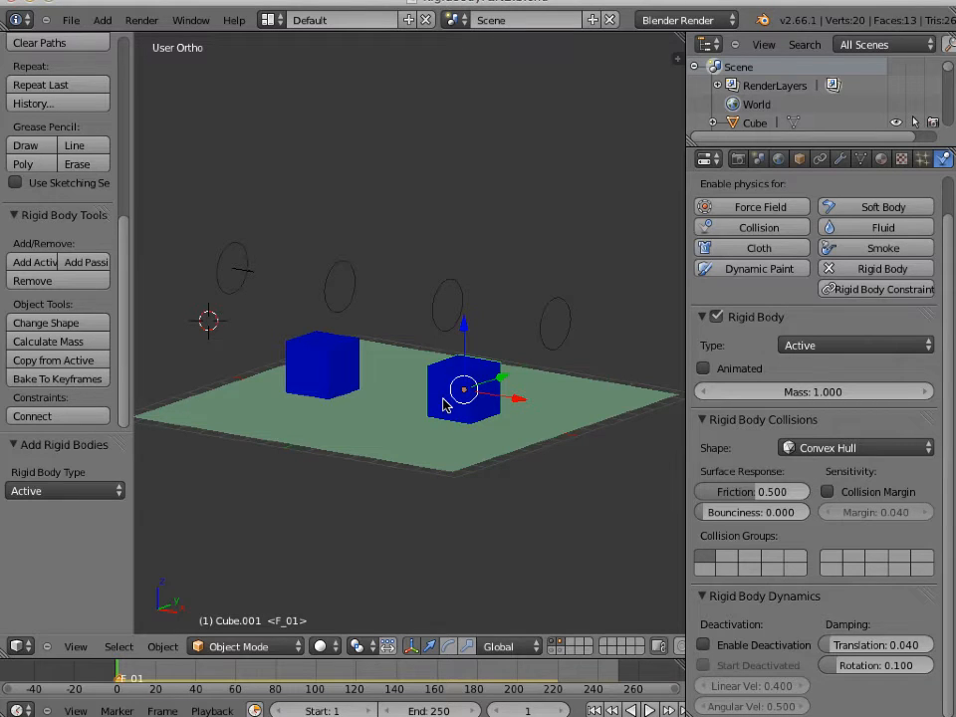
left_click(649, 709)
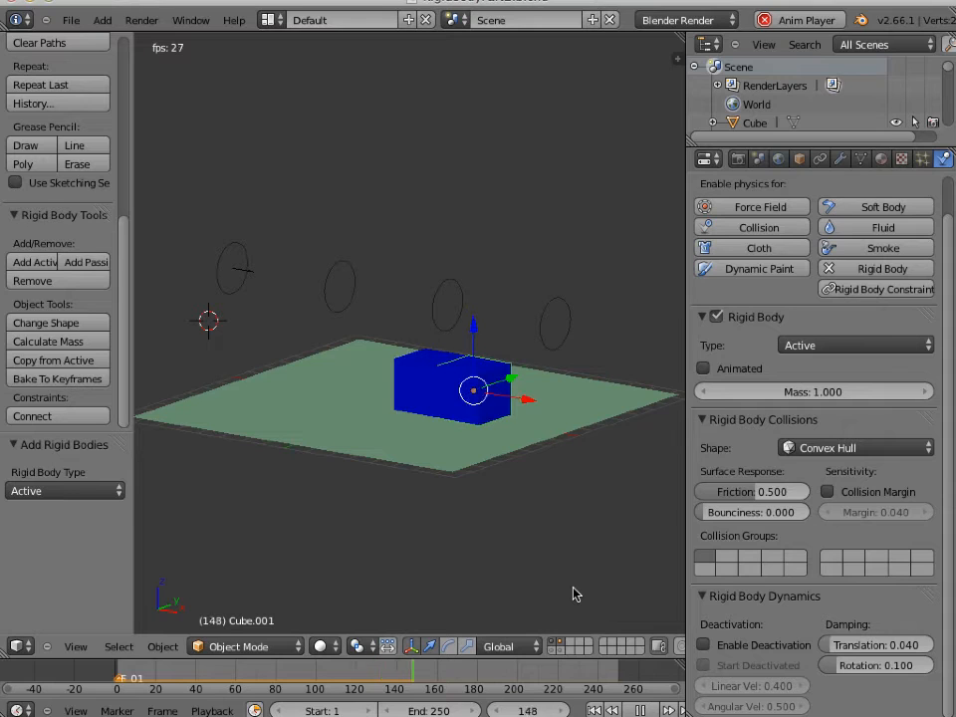
left_click(595, 710)
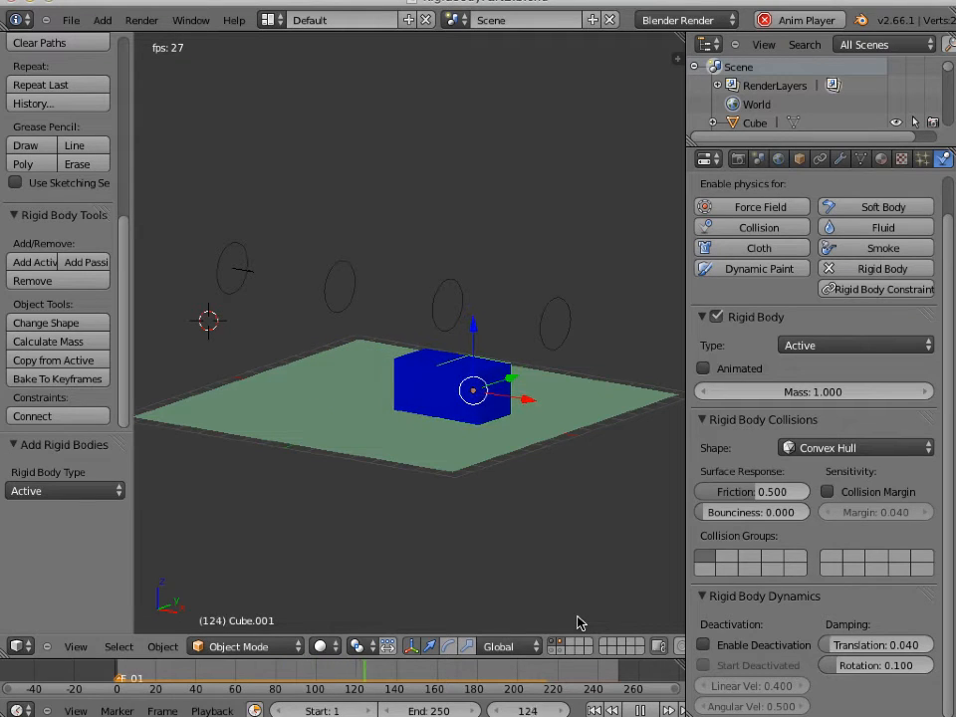
left_click(593, 709)
left_click(641, 710)
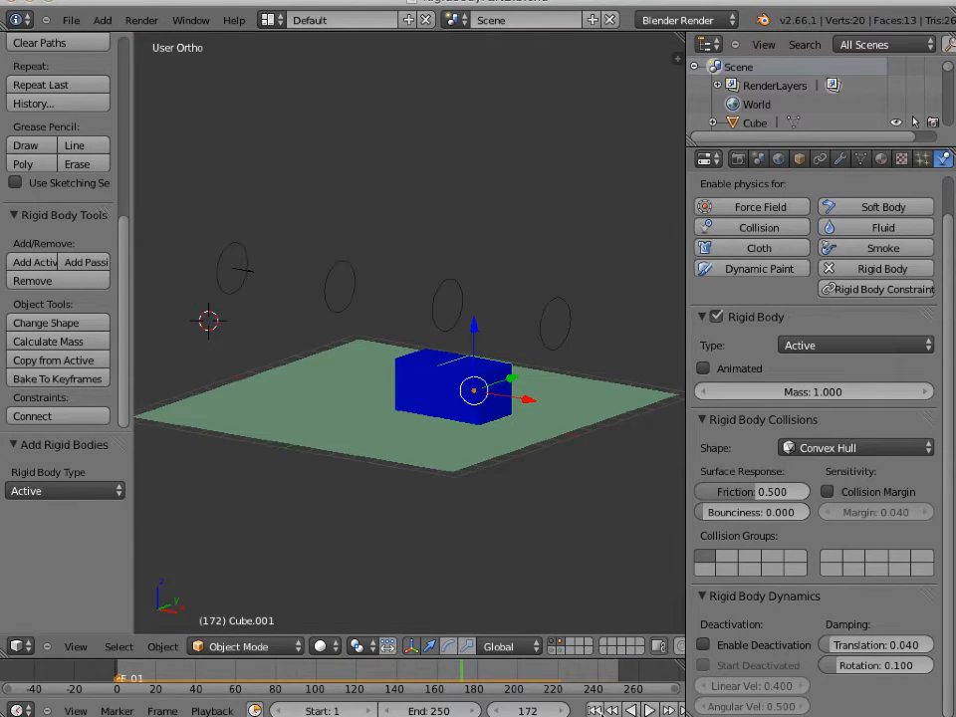
key("shift+Left")
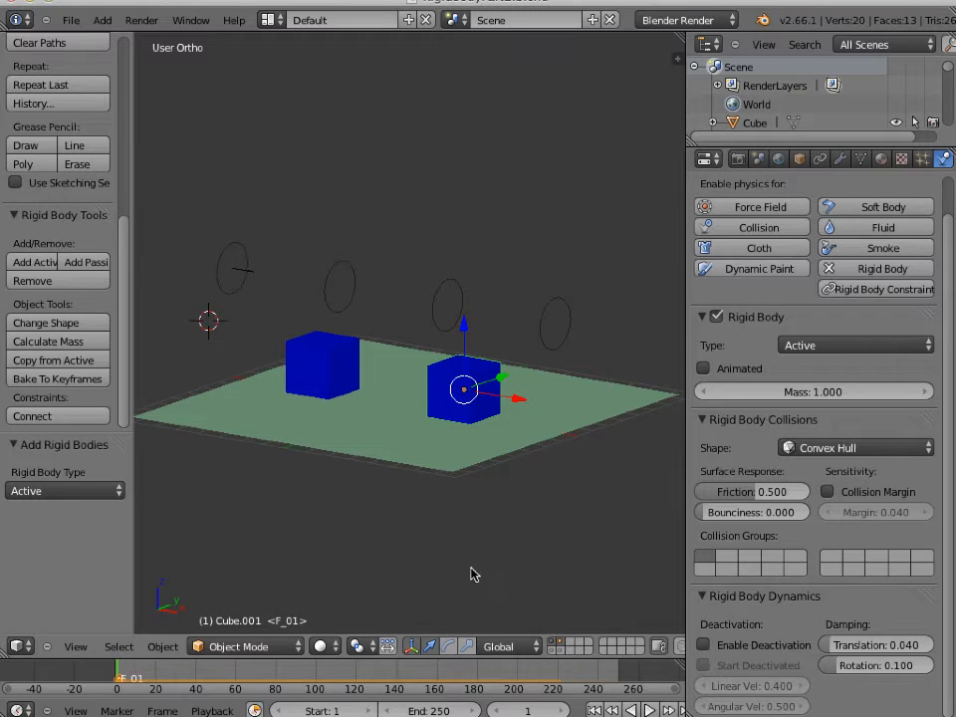
Step: Select the wind force field and set its strength to 300
right_click(228, 296)
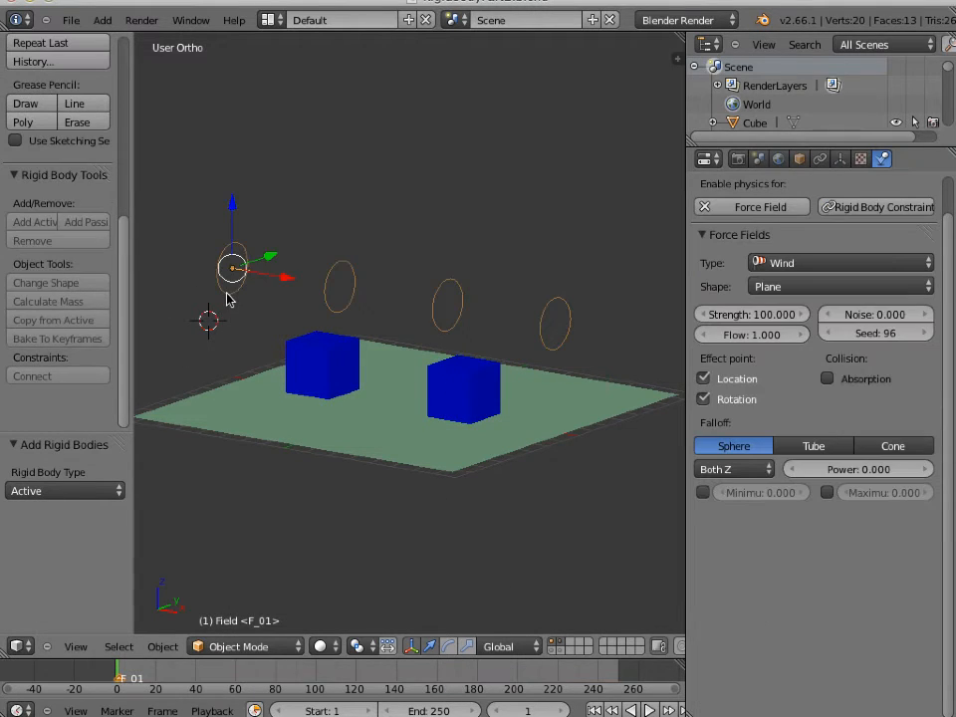
left_click(776, 318)
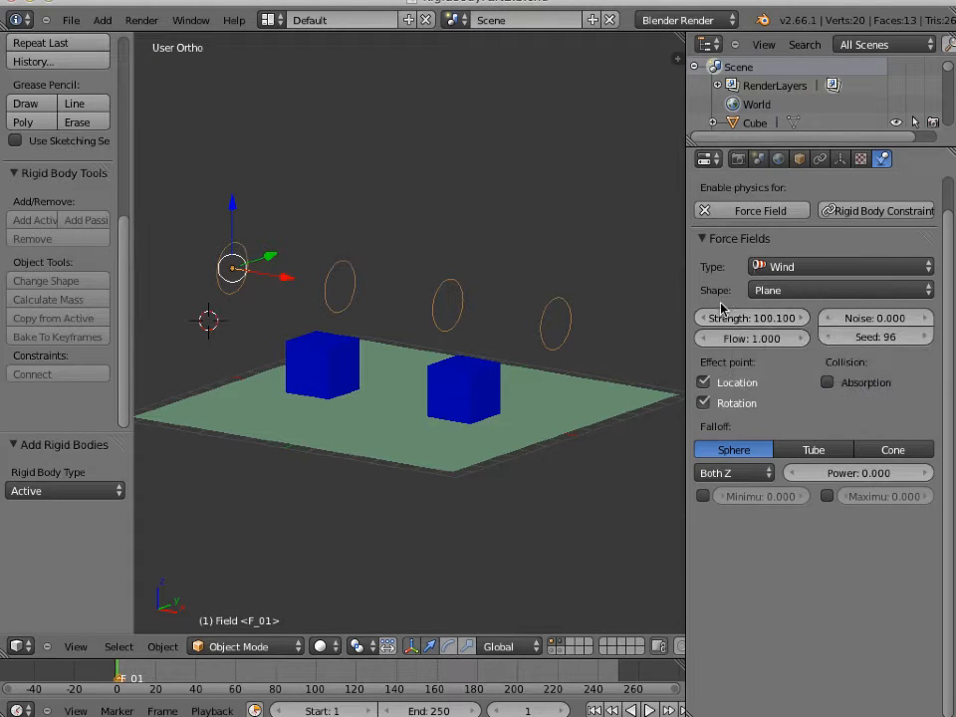
left_click(728, 319)
left_click(729, 321)
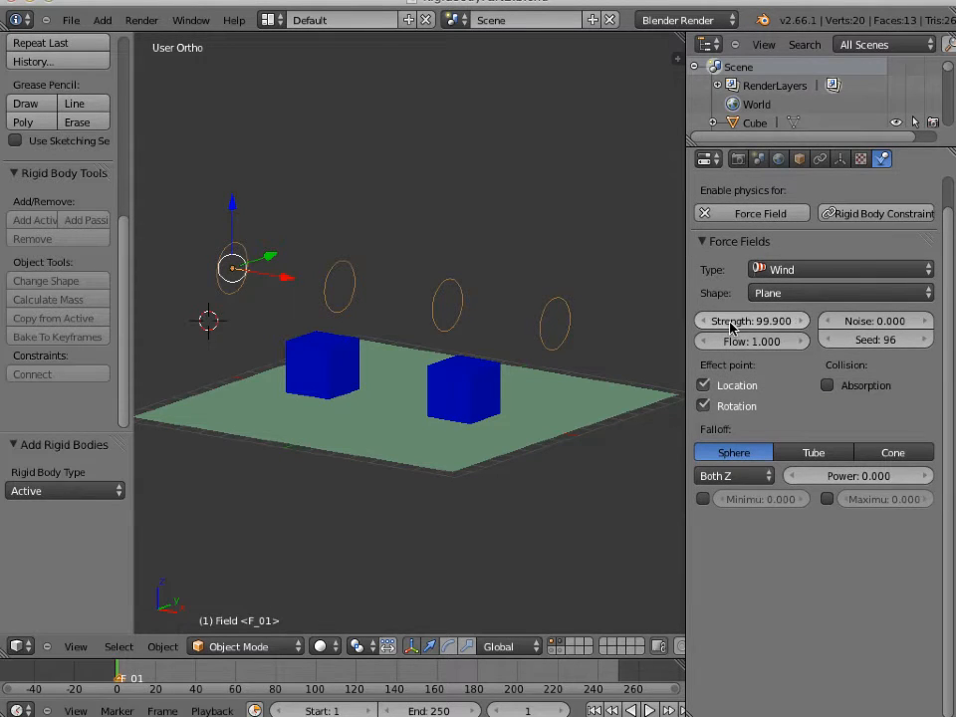
double_click(731, 323)
type("300")
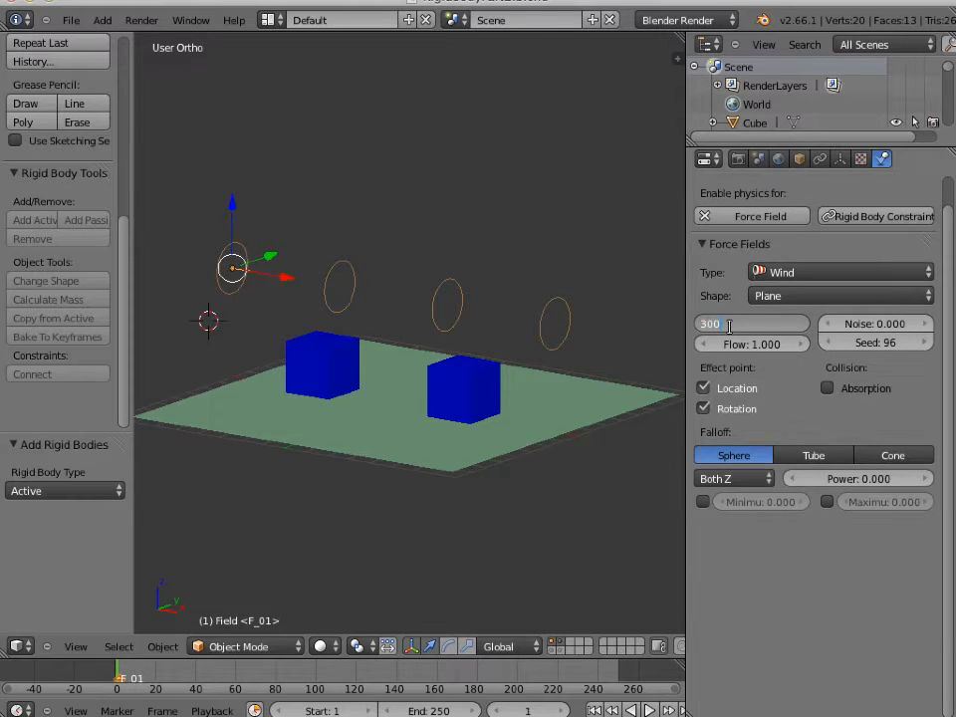
key("Return")
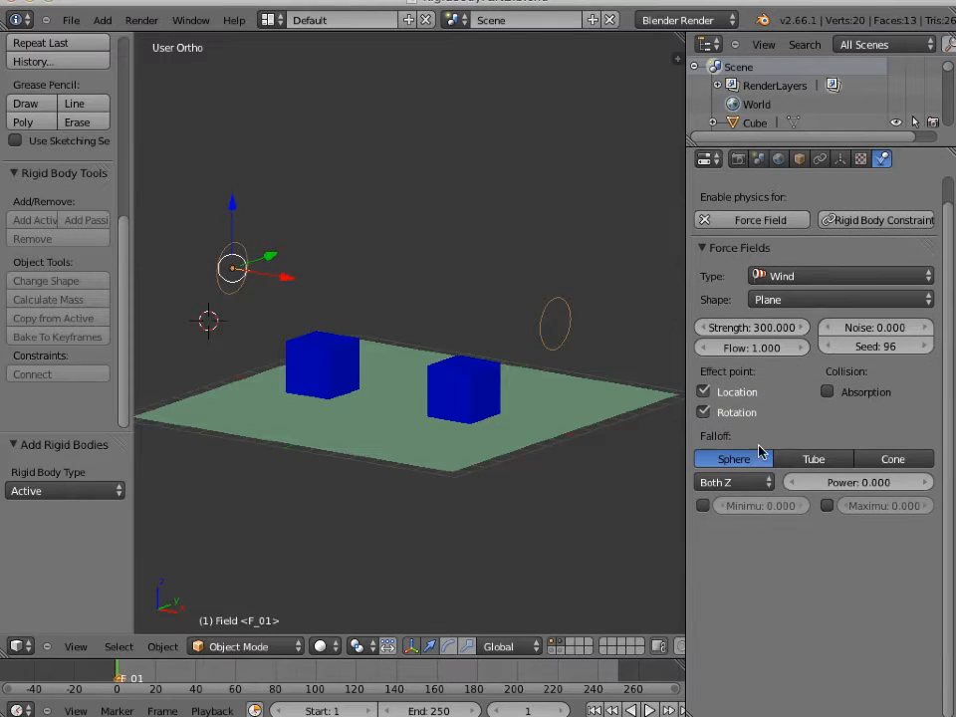
Step: Play the simulation with the stronger wind, restart it to watch again, stop it and return to frame 1
left_click(648, 710)
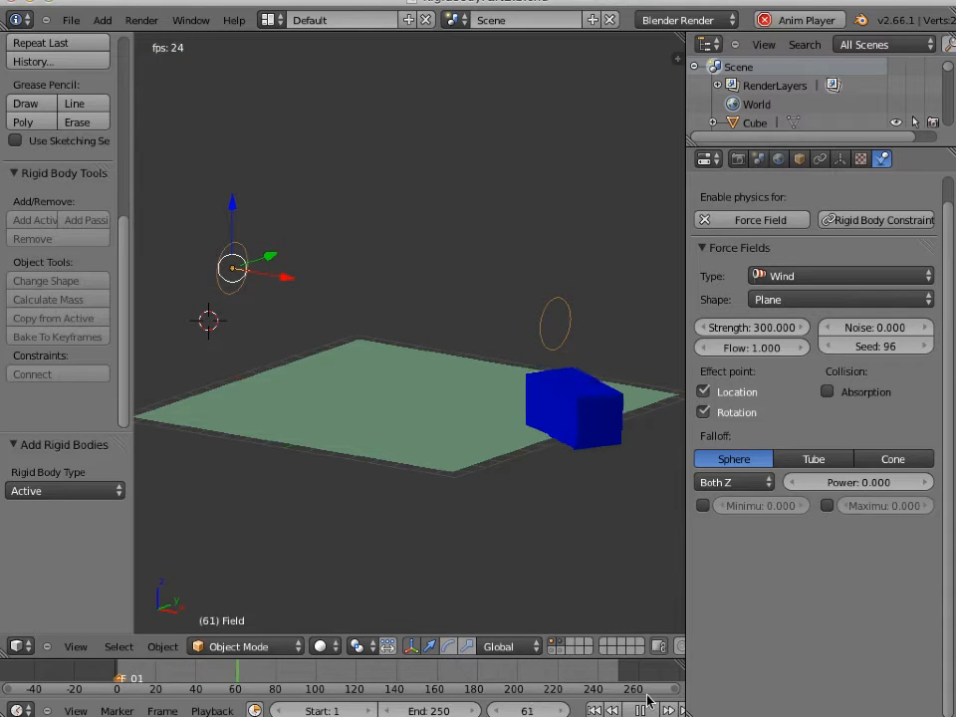
left_click(594, 710)
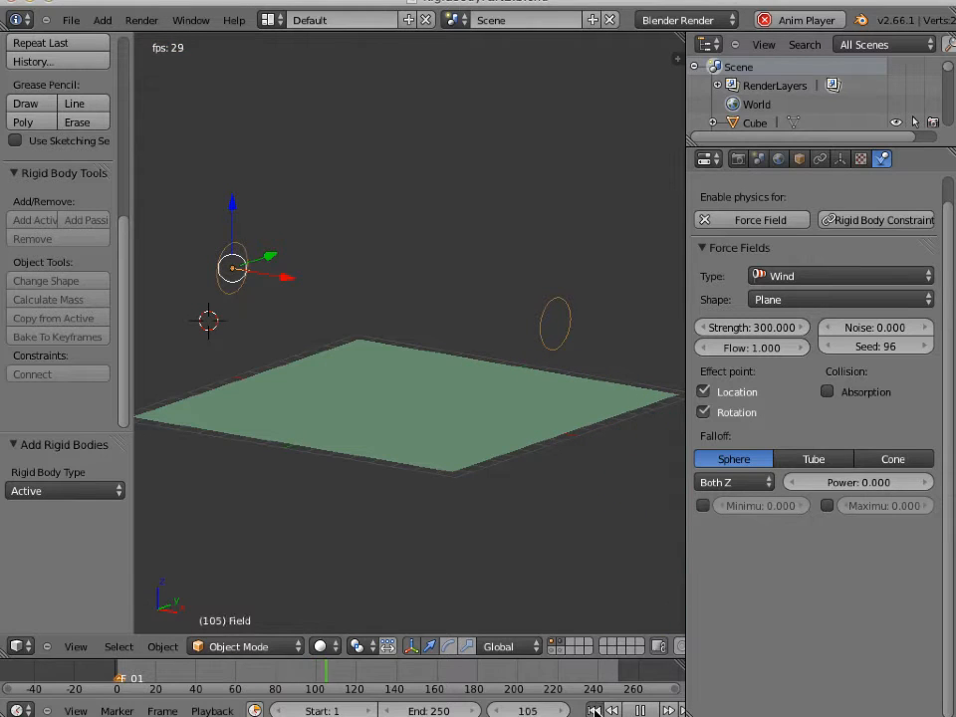
left_click(594, 710)
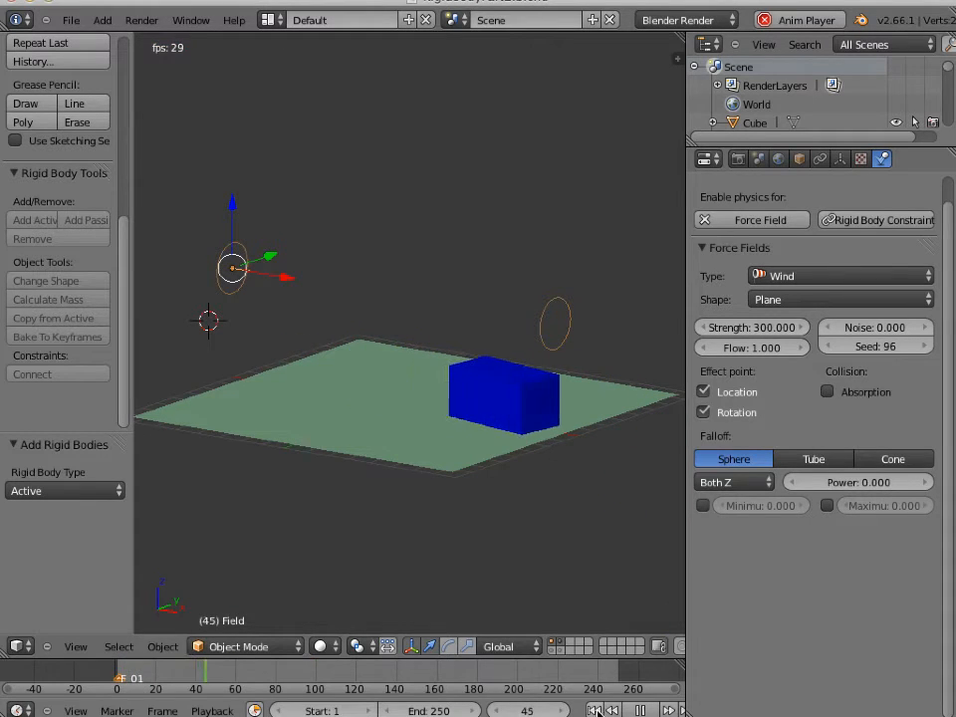
left_click(641, 710)
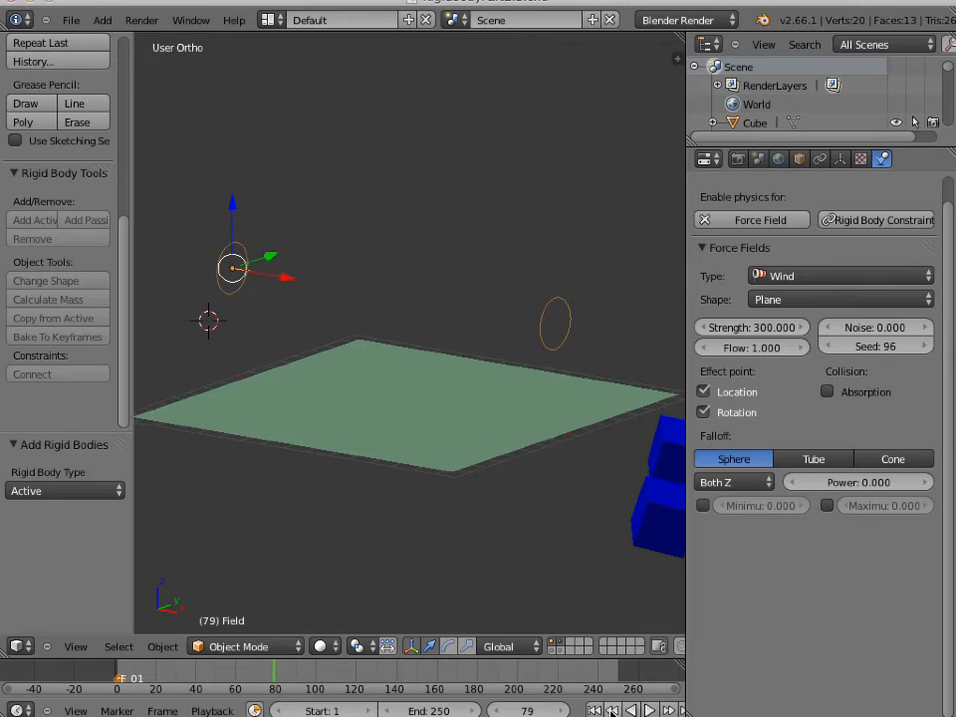
left_click(593, 710)
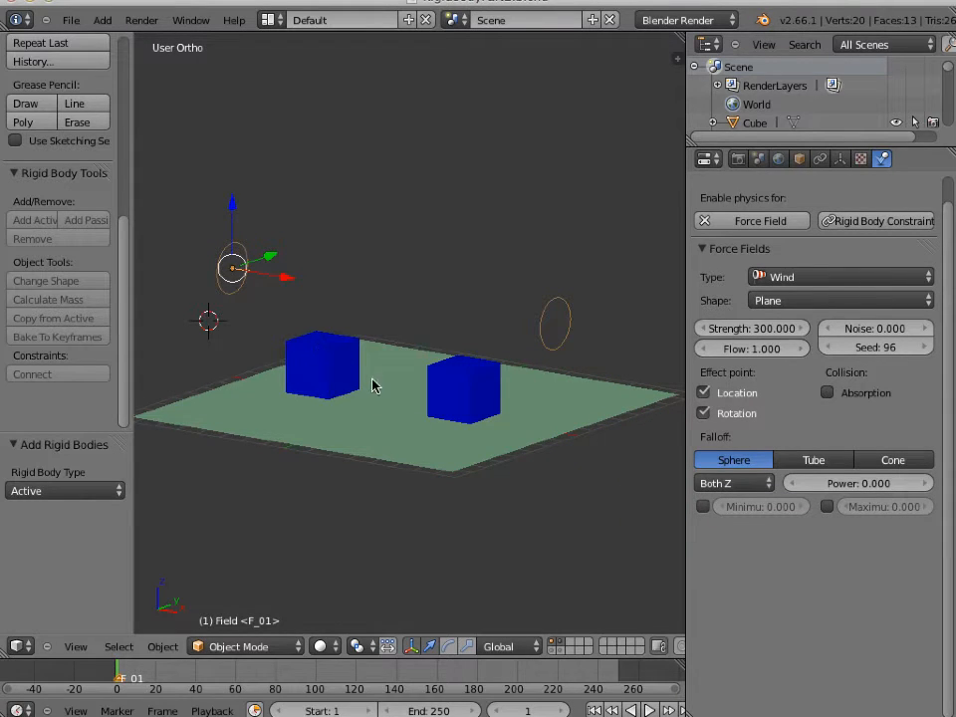
Step: Select the duplicated cube and set its rigid body mass to 5
right_click(470, 421)
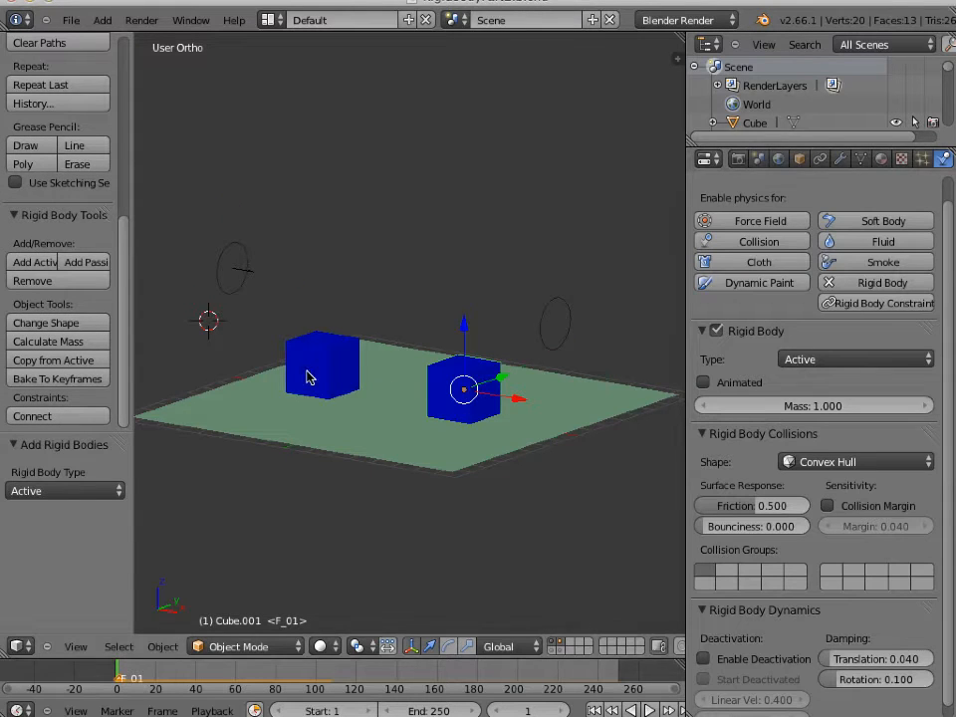
right_click(306, 377)
right_click(466, 393)
left_click(811, 406)
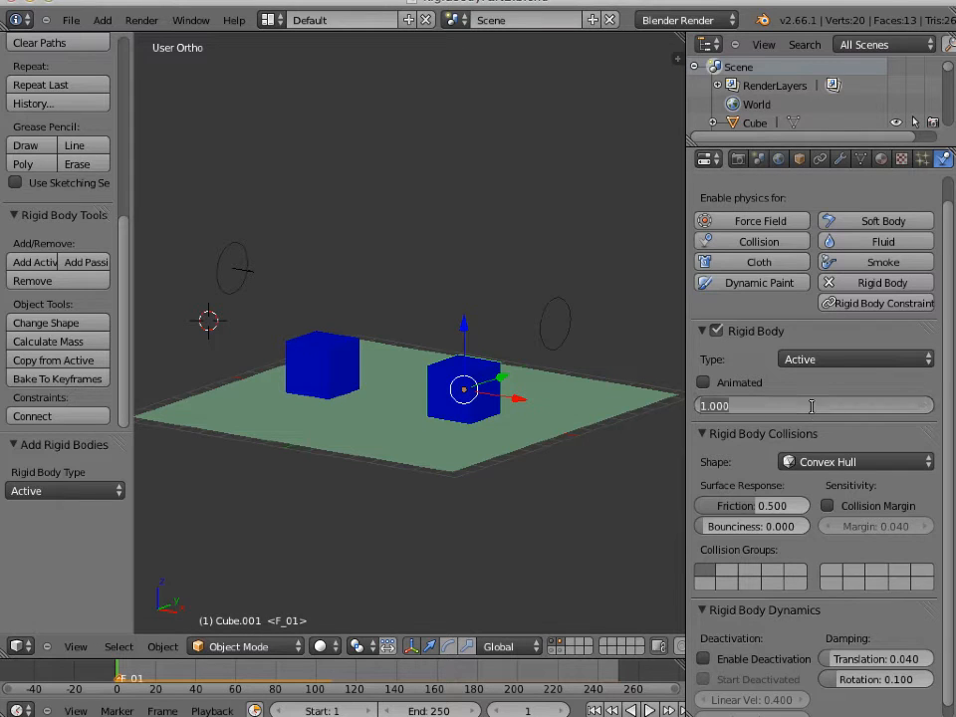
type("5")
key("Return")
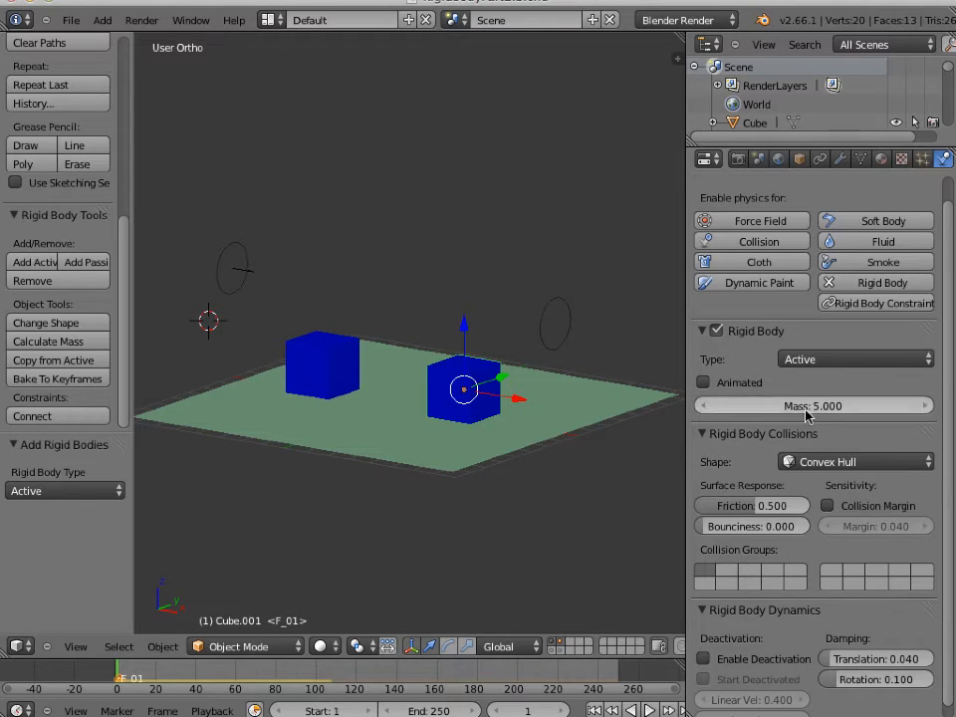
Step: Play the simulation with the heavier second cube, stop it and return to the first frame
left_click(648, 710)
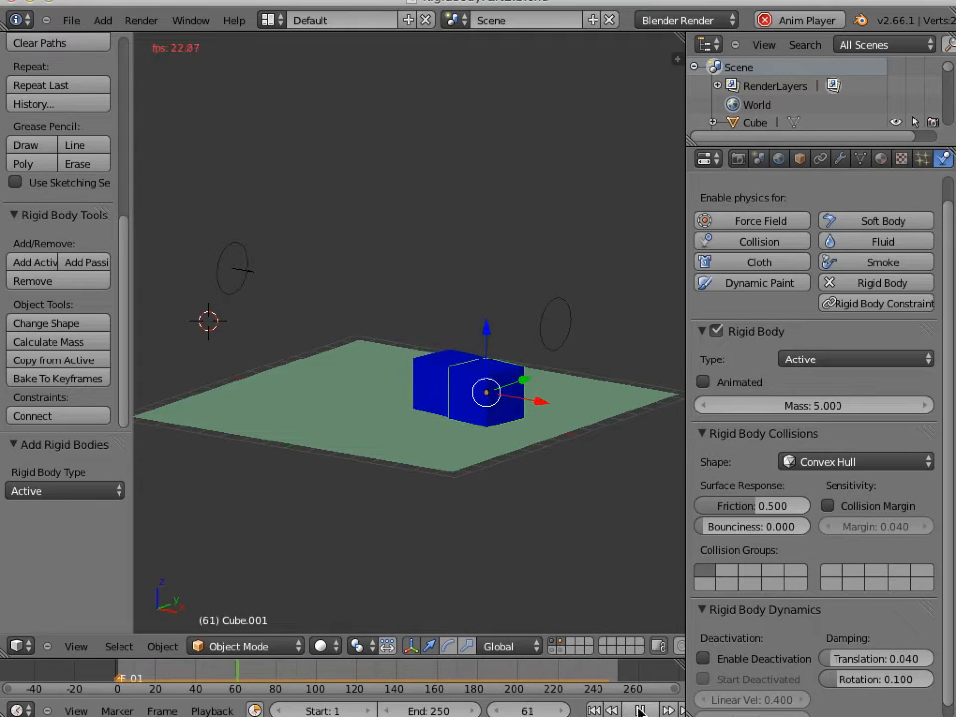
key("alt+a")
left_click(595, 710)
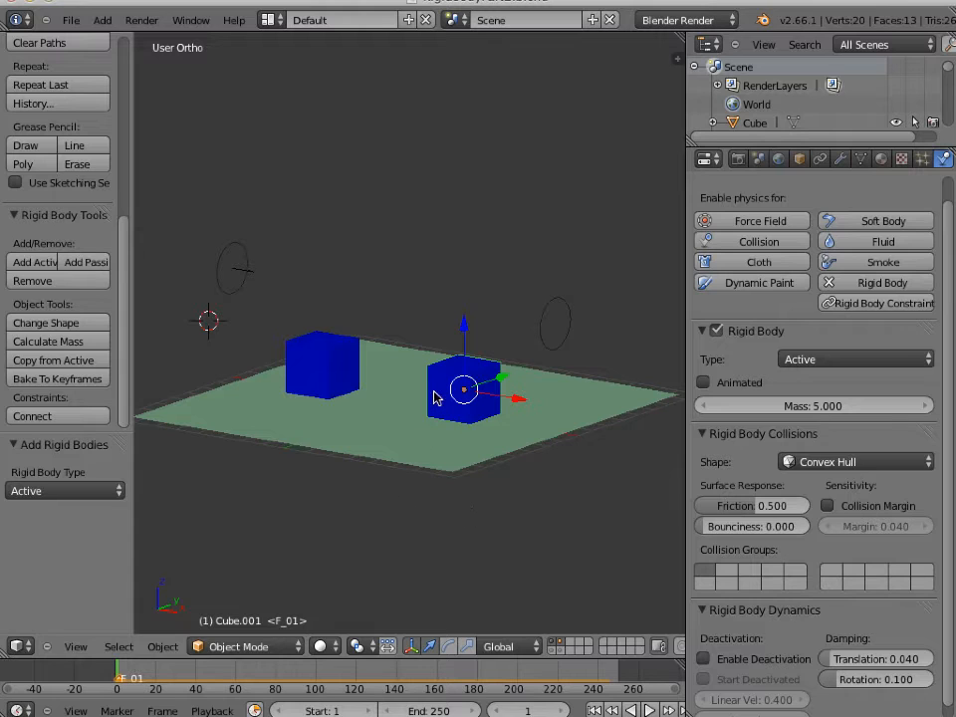
Step: Delete the duplicated cube and additionally show layer 11, which holds the yellow cylinder tower
key("x")
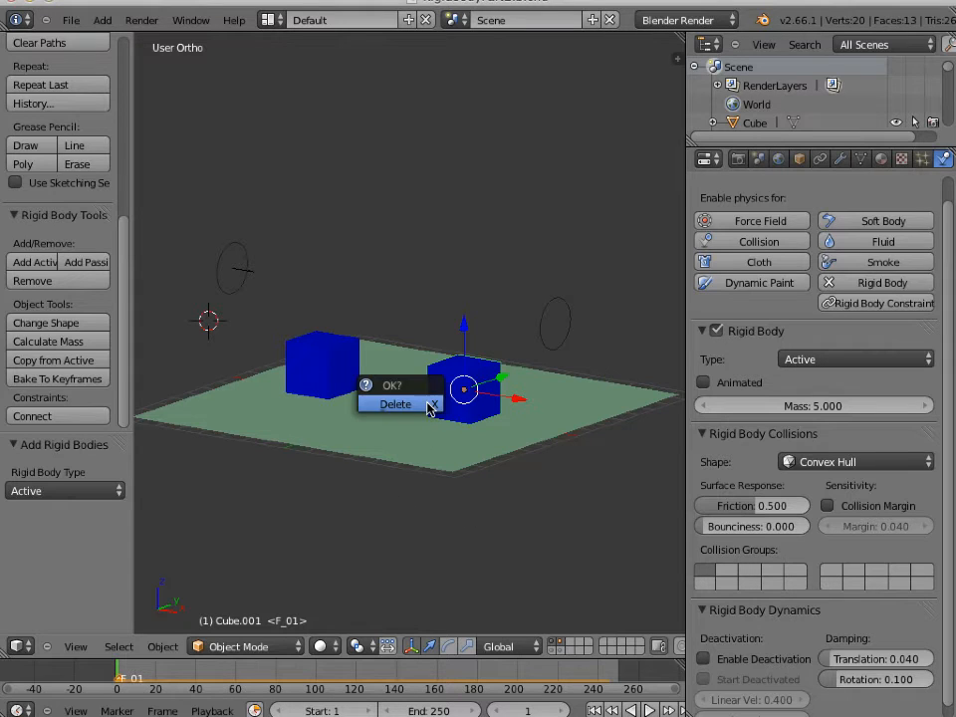
left_click(398, 404)
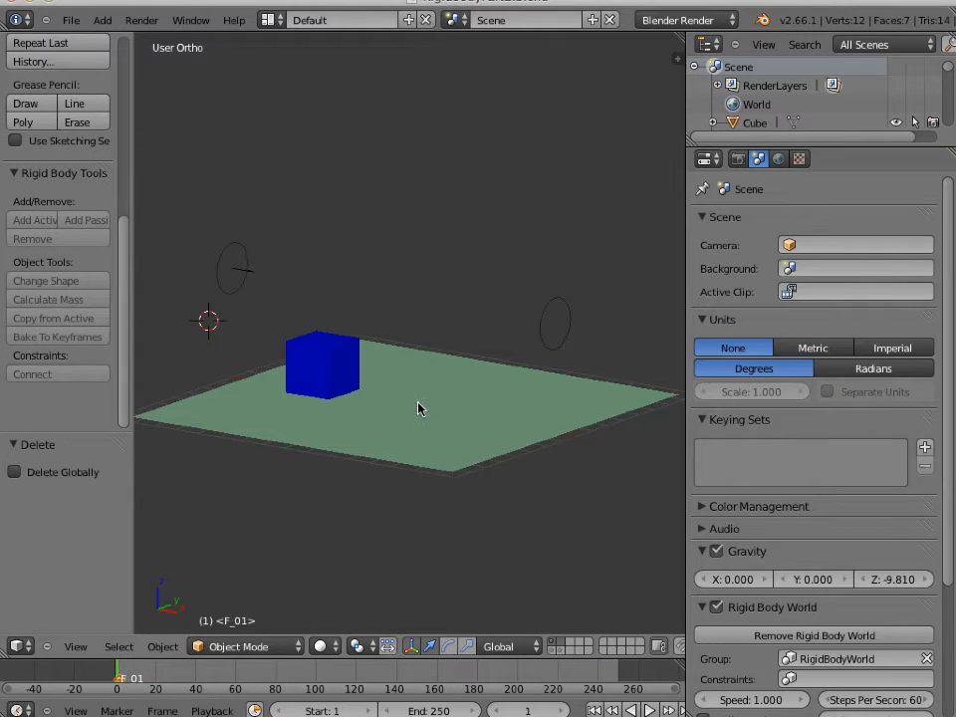
left_click(552, 652, "shift")
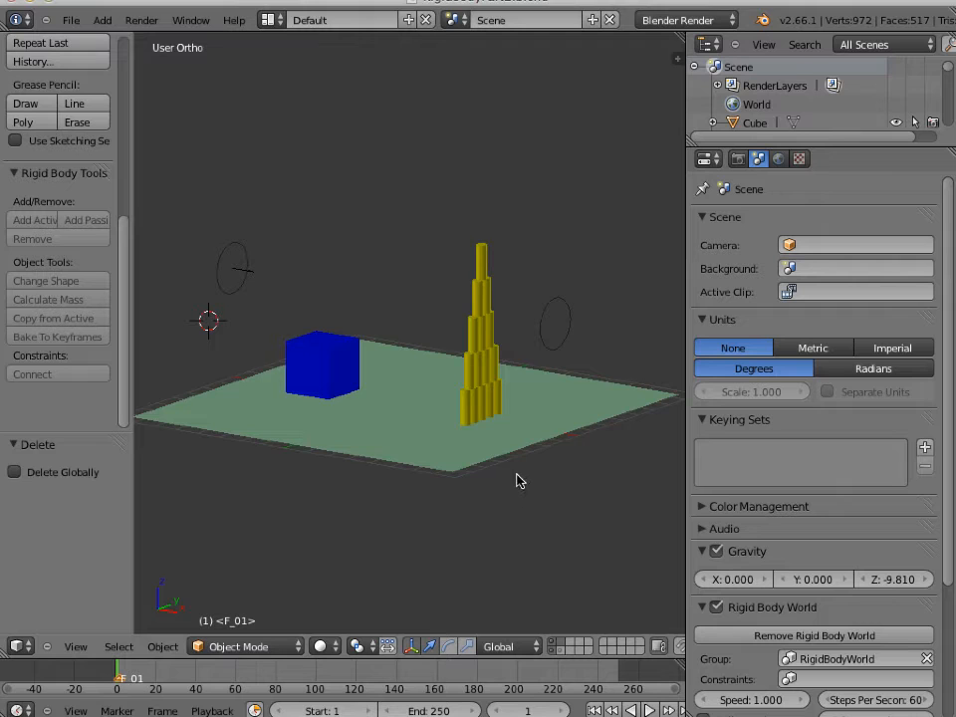
mouse_move(517, 481)
middle_mouse_down()
mouse_move(414, 465)
mouse_move(525, 483)
middle_mouse_up()
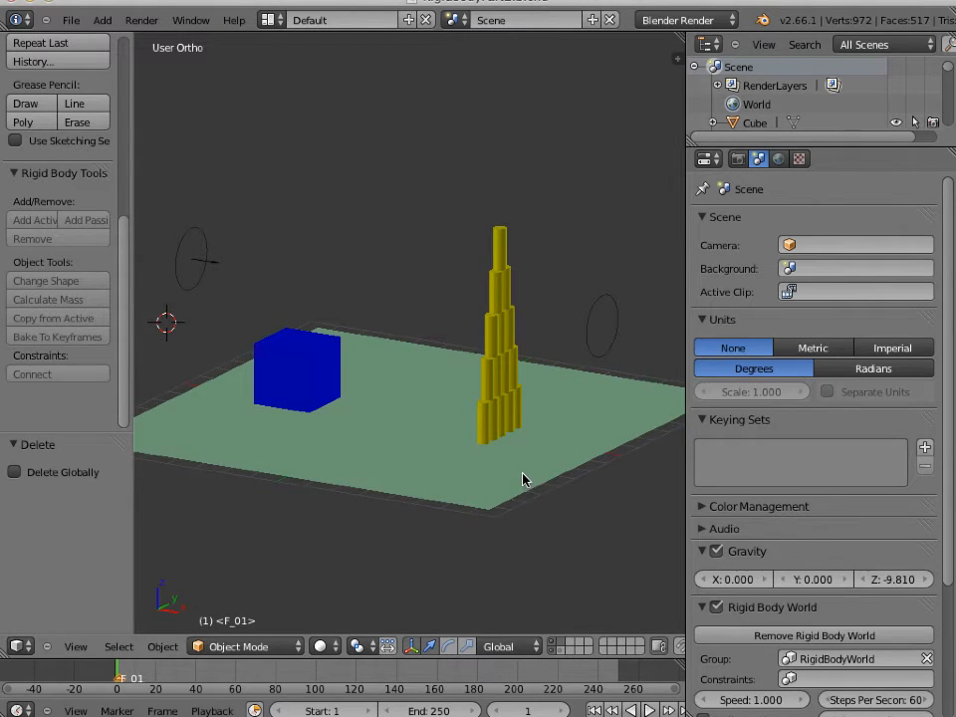
Step: Select all the yellow tower cylinders along with the cube and add them as active rigid bodies, then clear the selection
key("KP_1")
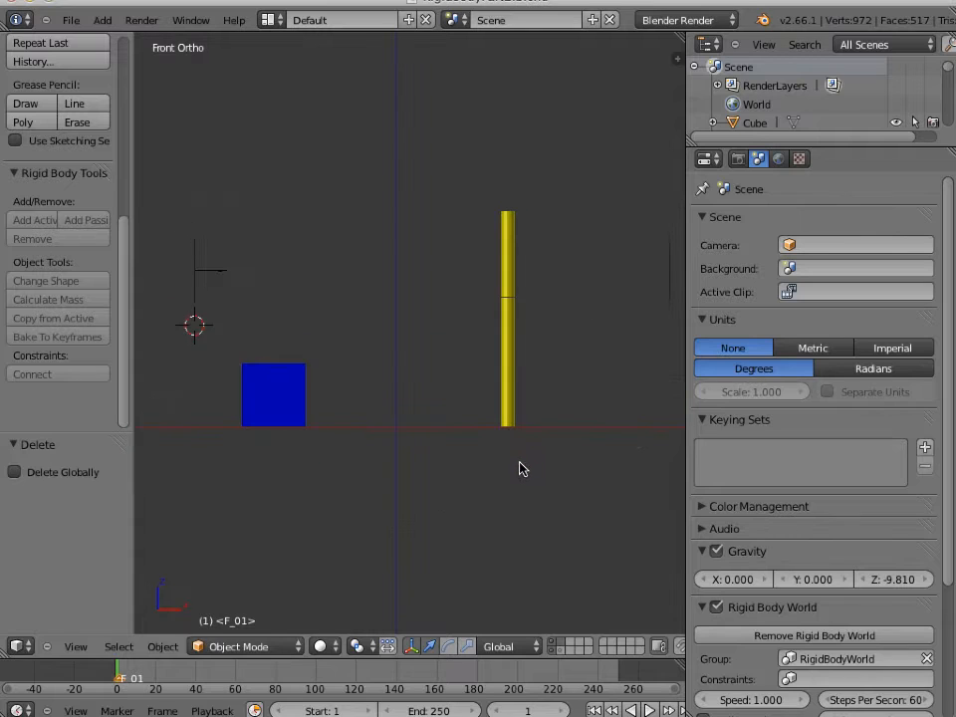
key("a")
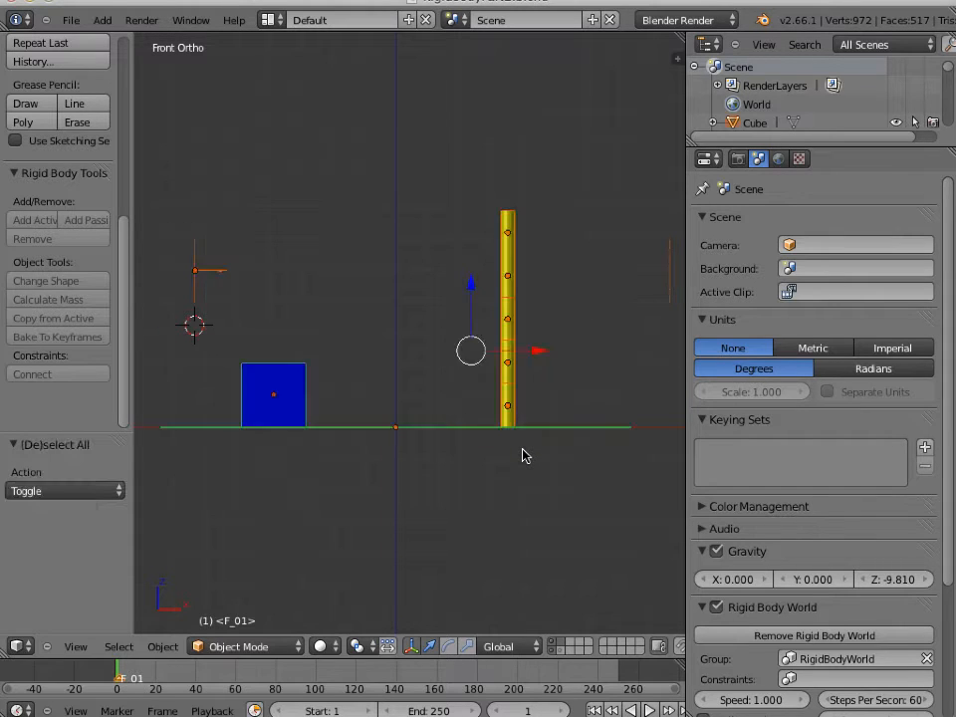
key("a")
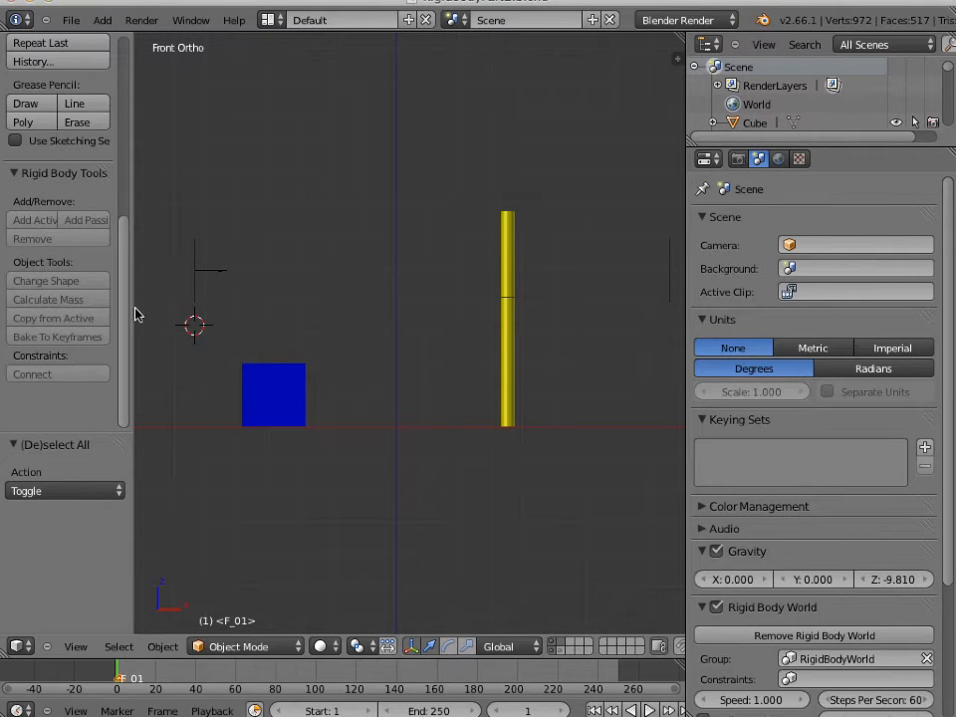
right_click(267, 392)
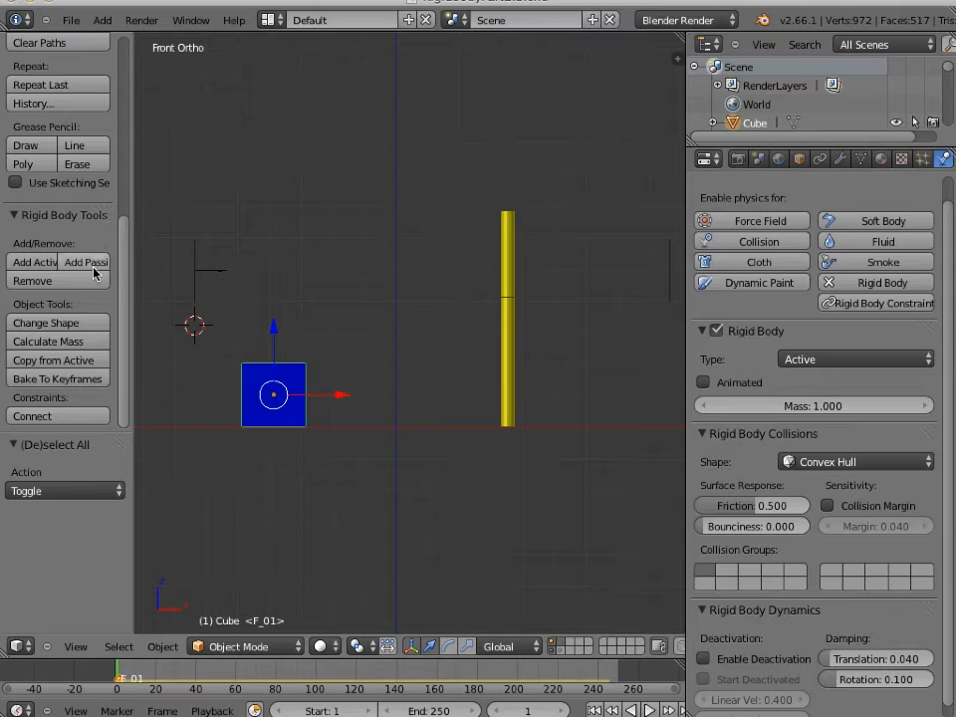
key("b")
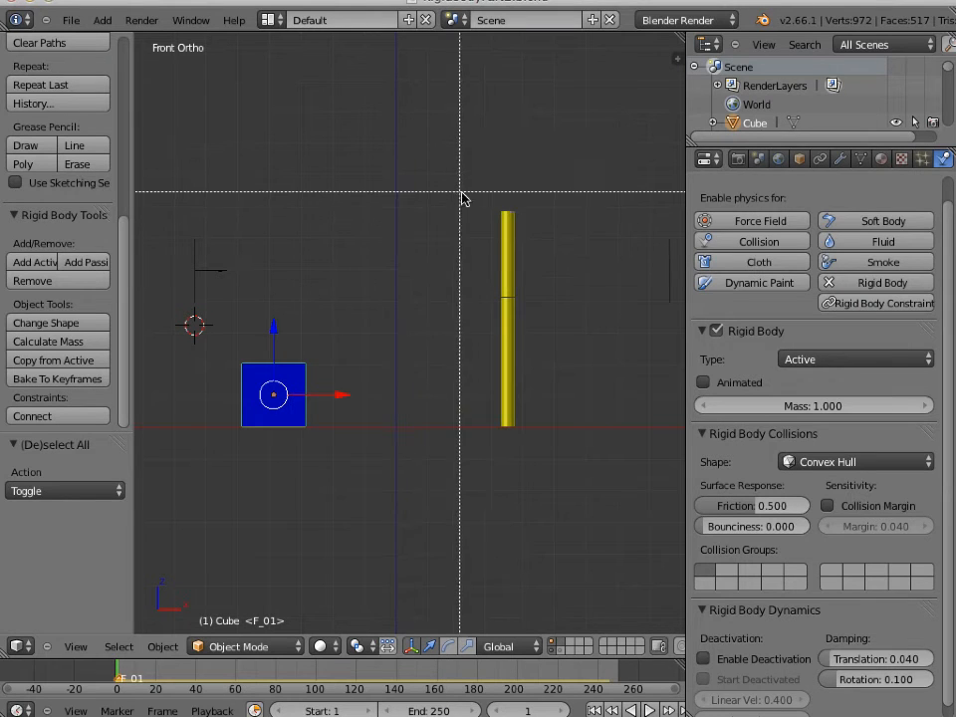
left_click_drag(472, 198, 529, 416)
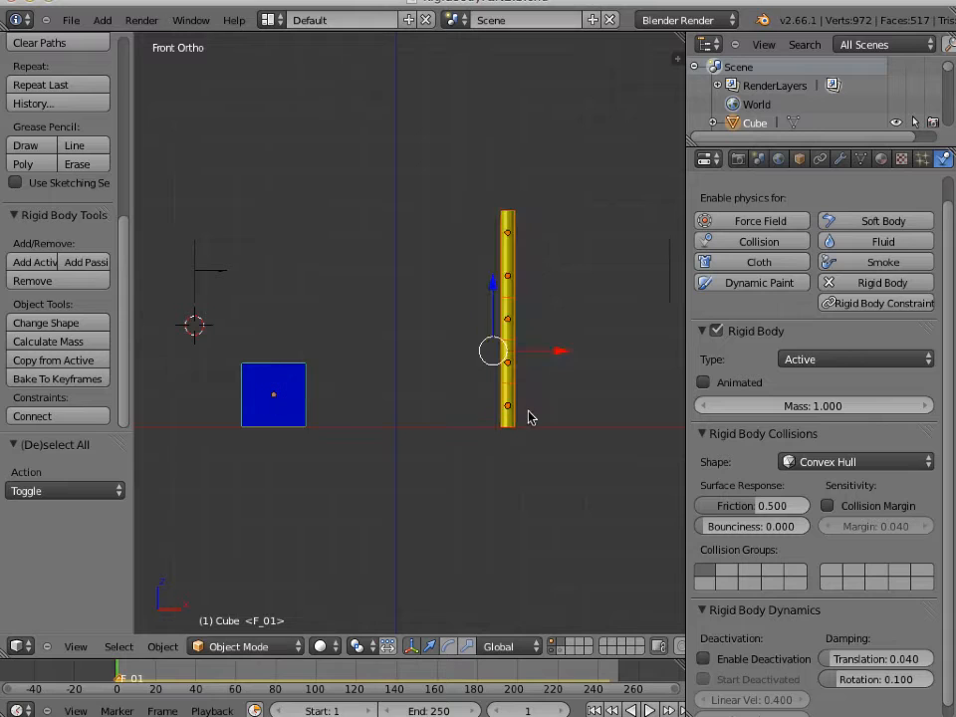
left_click(38, 263)
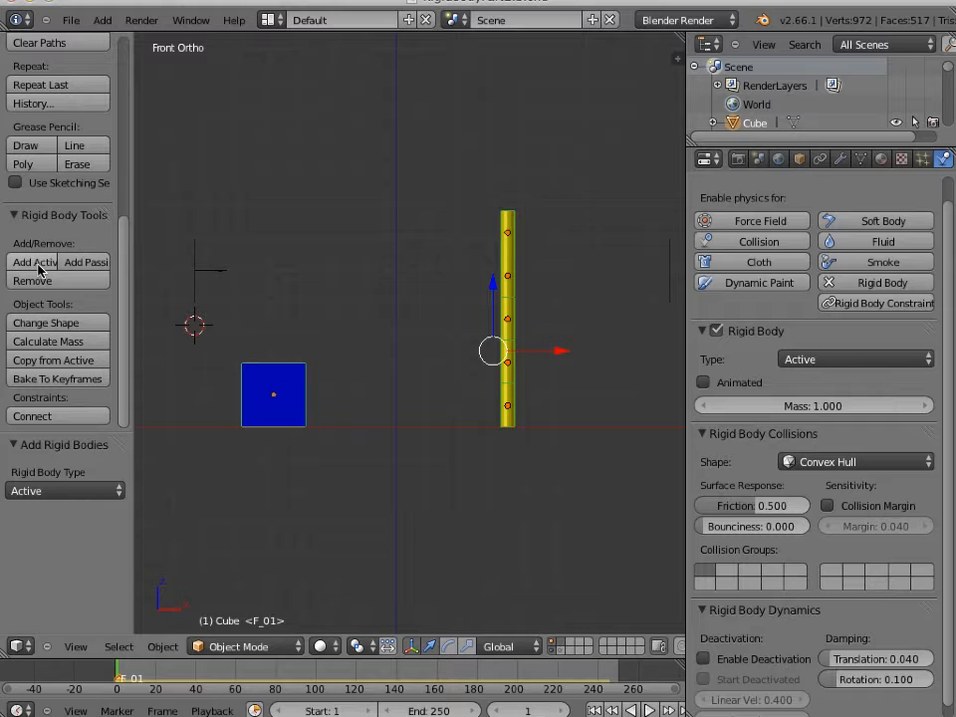
middle_click_drag(450, 399, 367, 444)
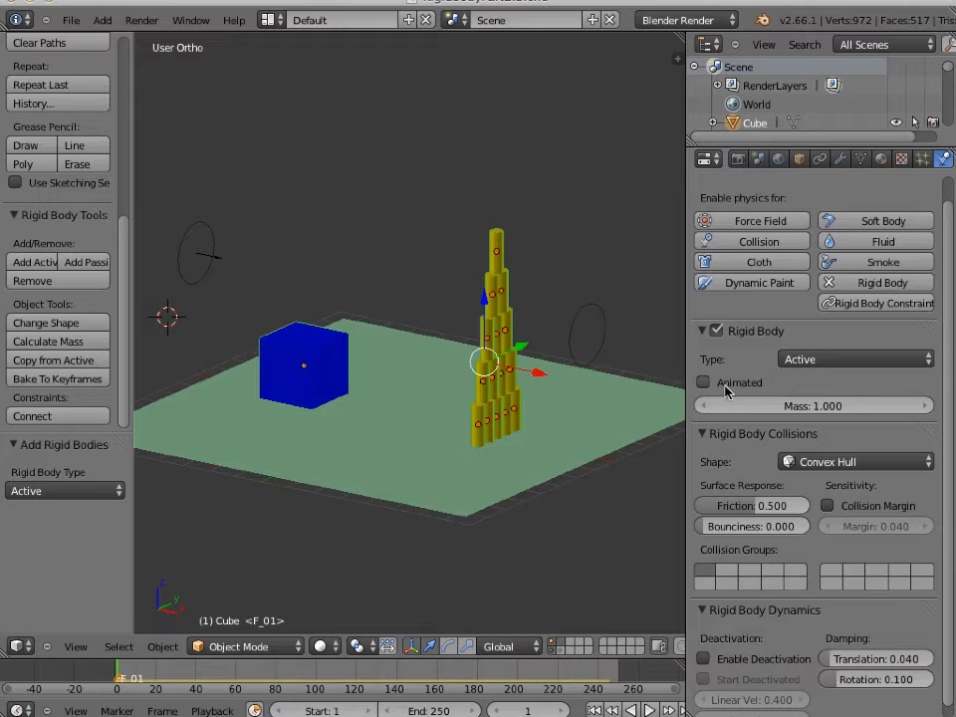
key("a")
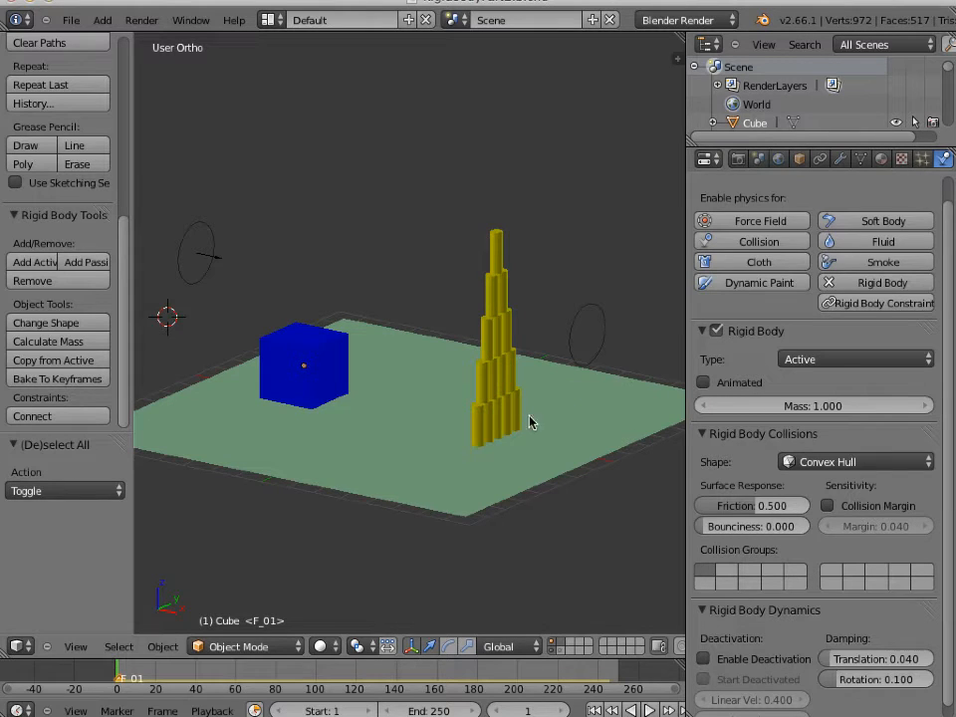
Step: Play the simulation of the cube hitting the cylinder tower twice, stopping and returning to frame 1 each time
left_click(648, 710)
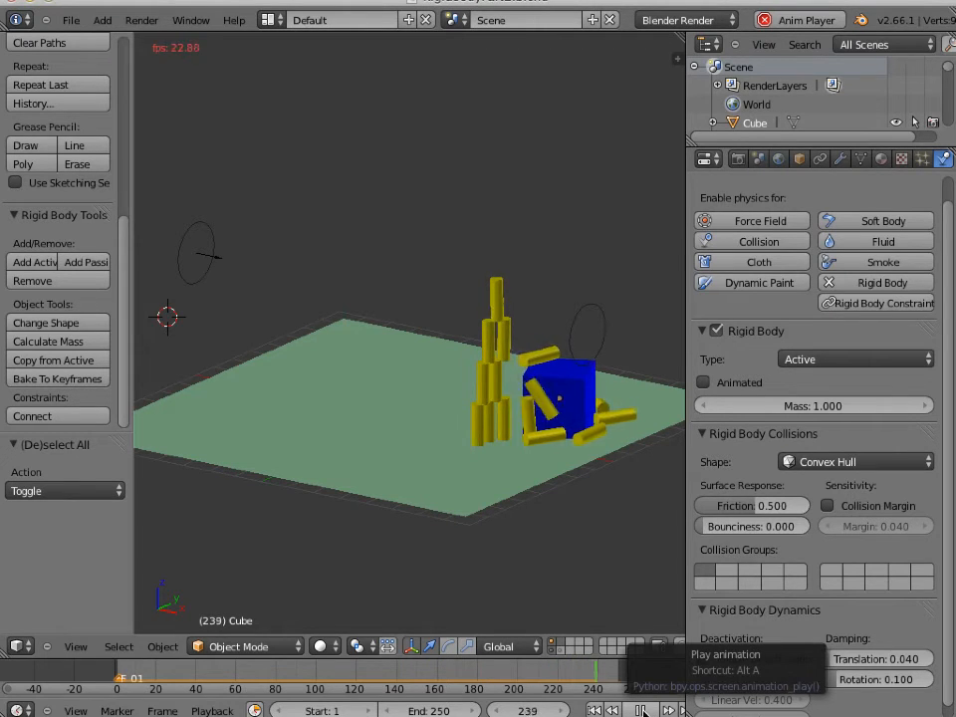
left_click(643, 710)
left_click(593, 710)
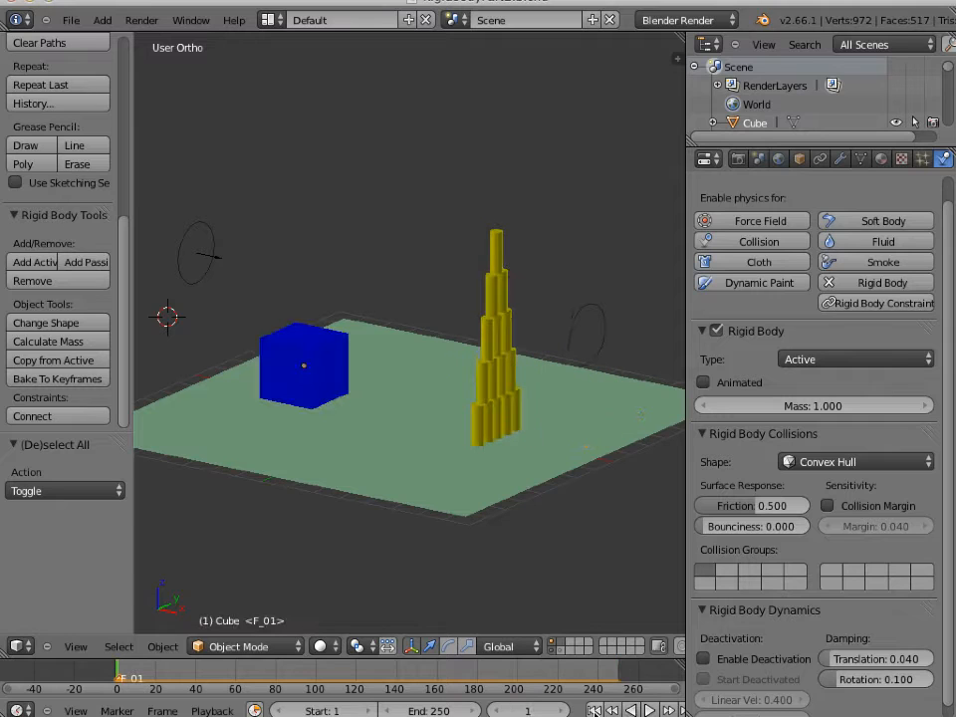
left_click(649, 710)
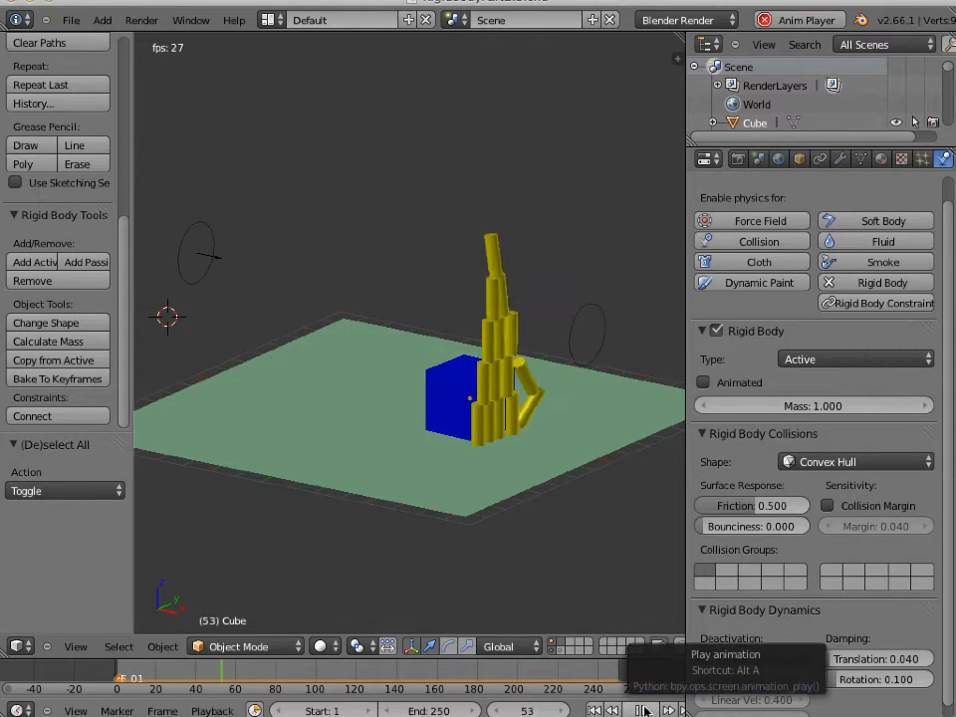
left_click(644, 710)
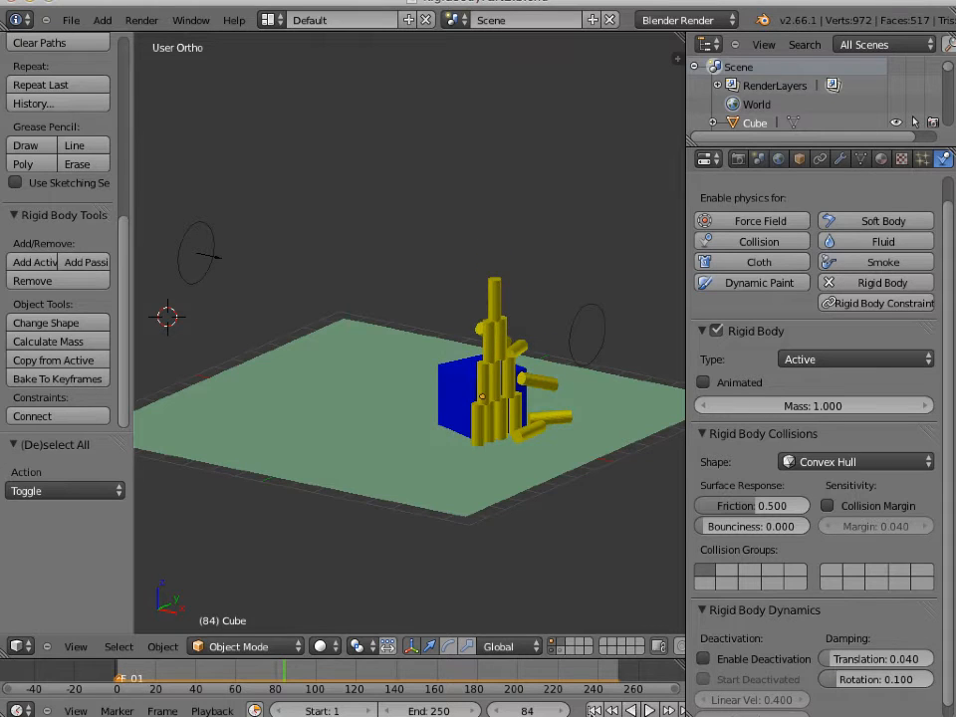
key("shift+Left")
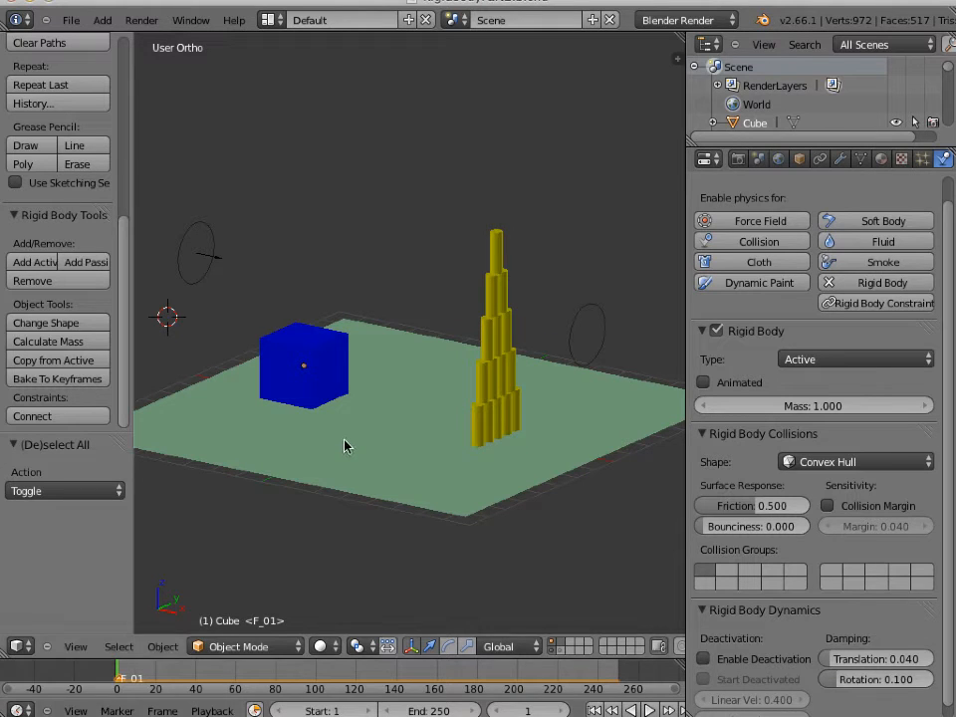
Step: Select the blue cube and set its rigid body friction to 0 and its mass to 3
right_click(287, 372)
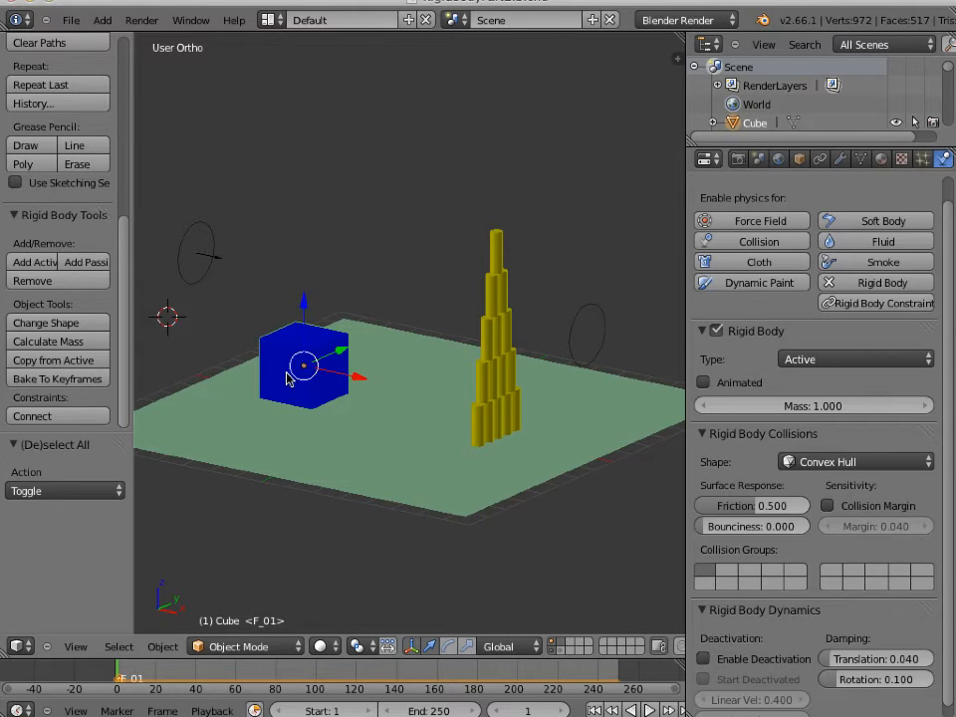
left_click(746, 506)
left_click_drag(740, 509, 692, 506)
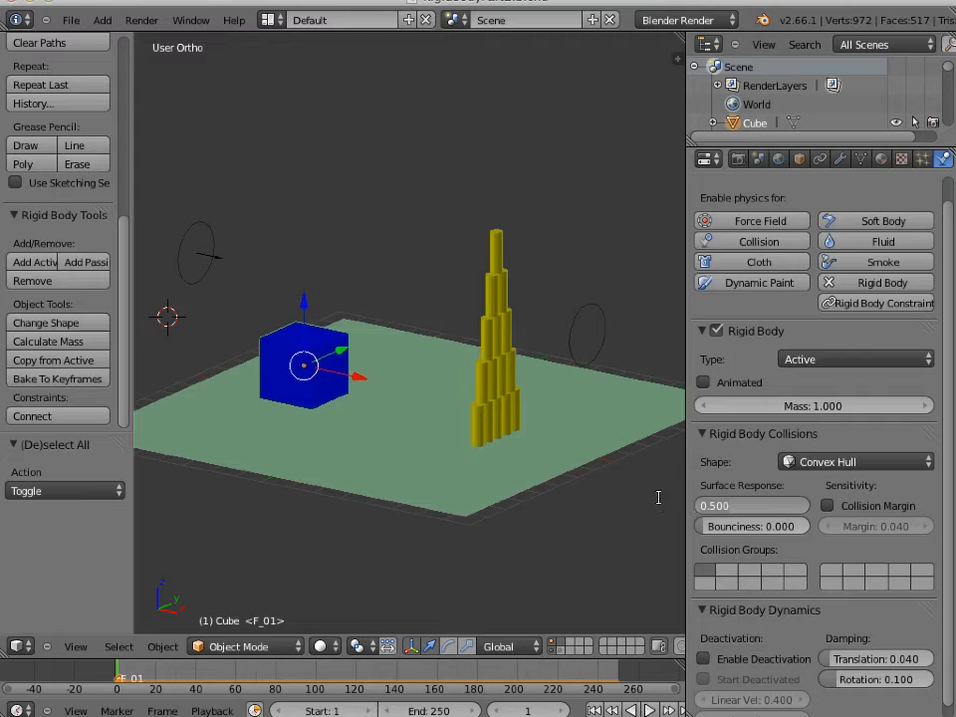
type("0")
key("Return")
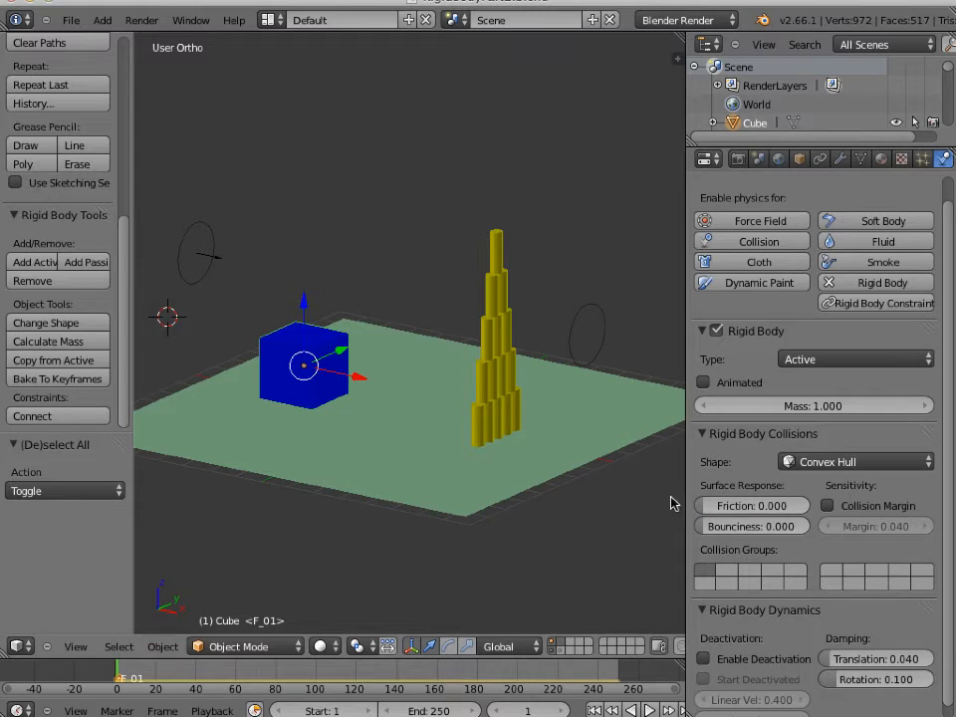
left_click(798, 406)
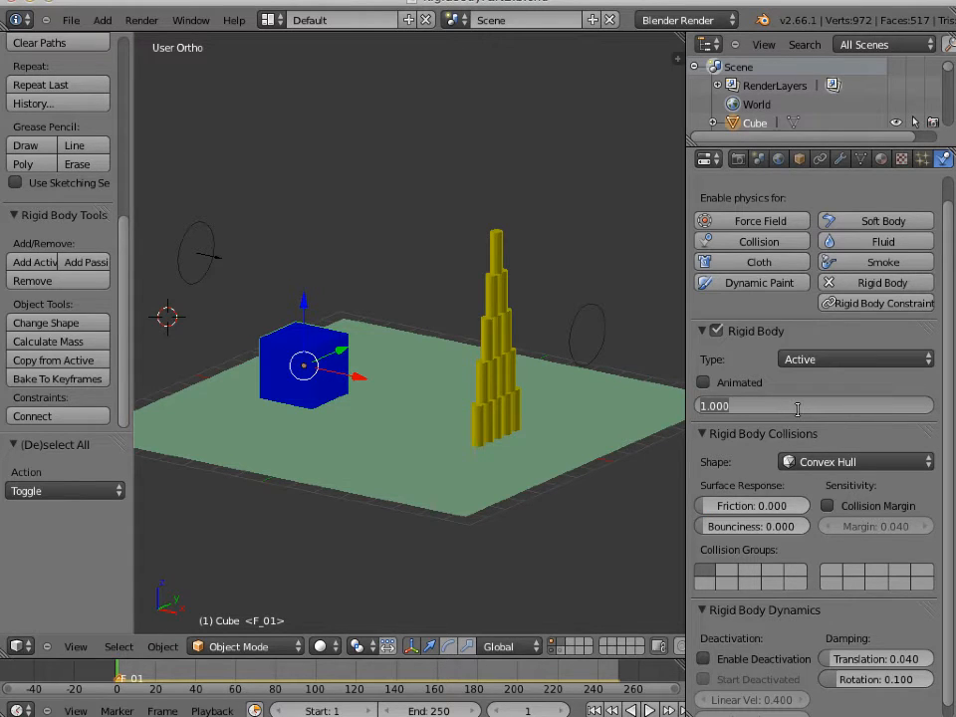
type("3")
key("Return")
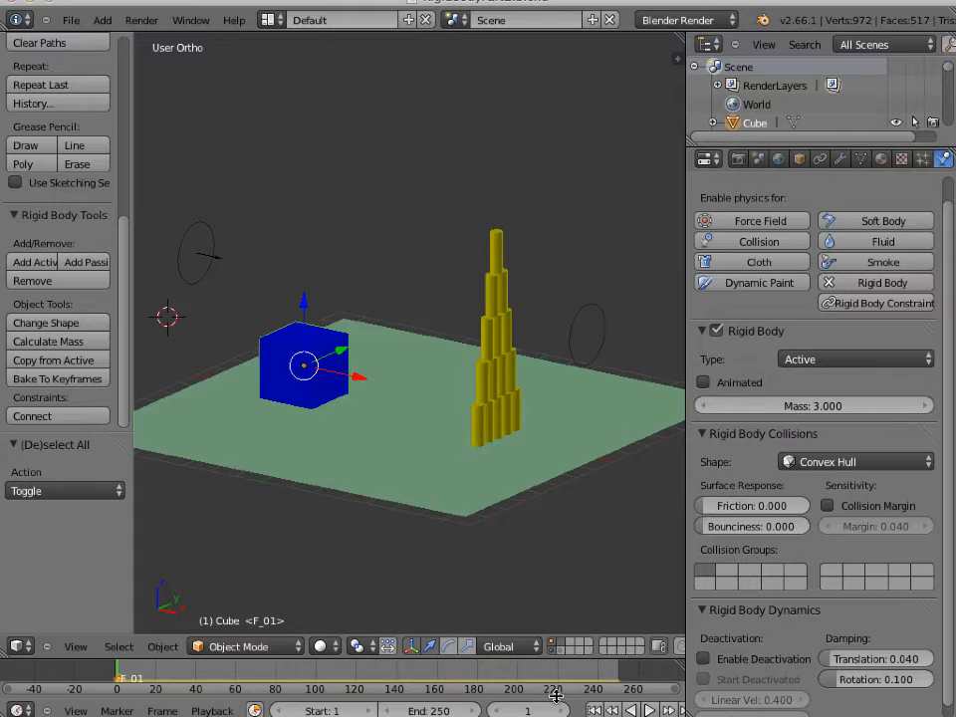
Step: Play the simulation with the heavier, frictionless cube, restart it to watch again, stop it and return to frame 1
key("alt+a")
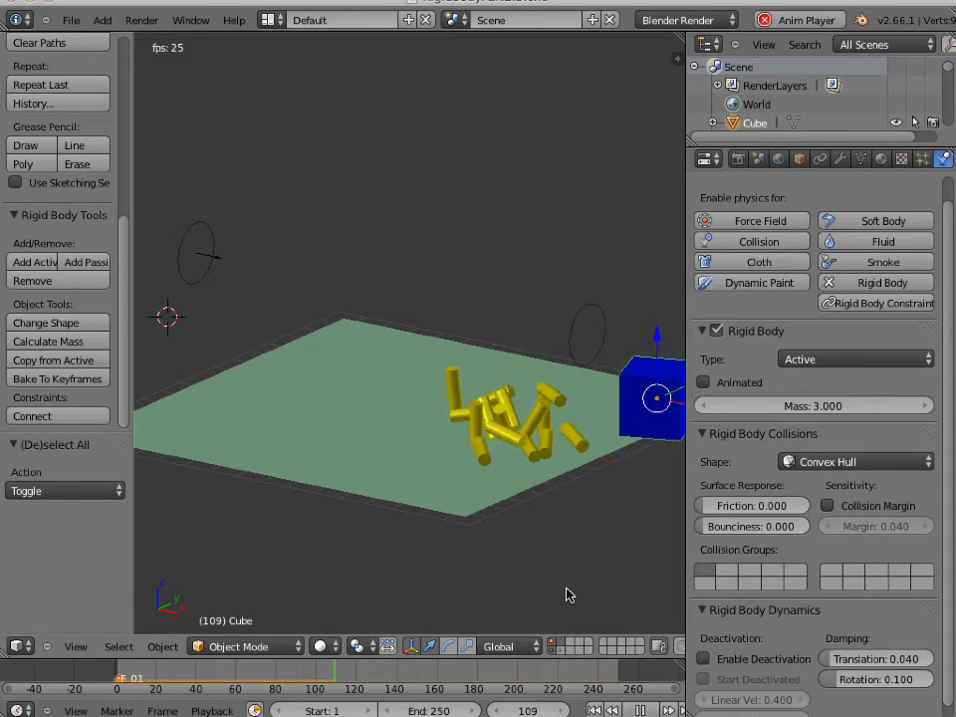
left_click(593, 710)
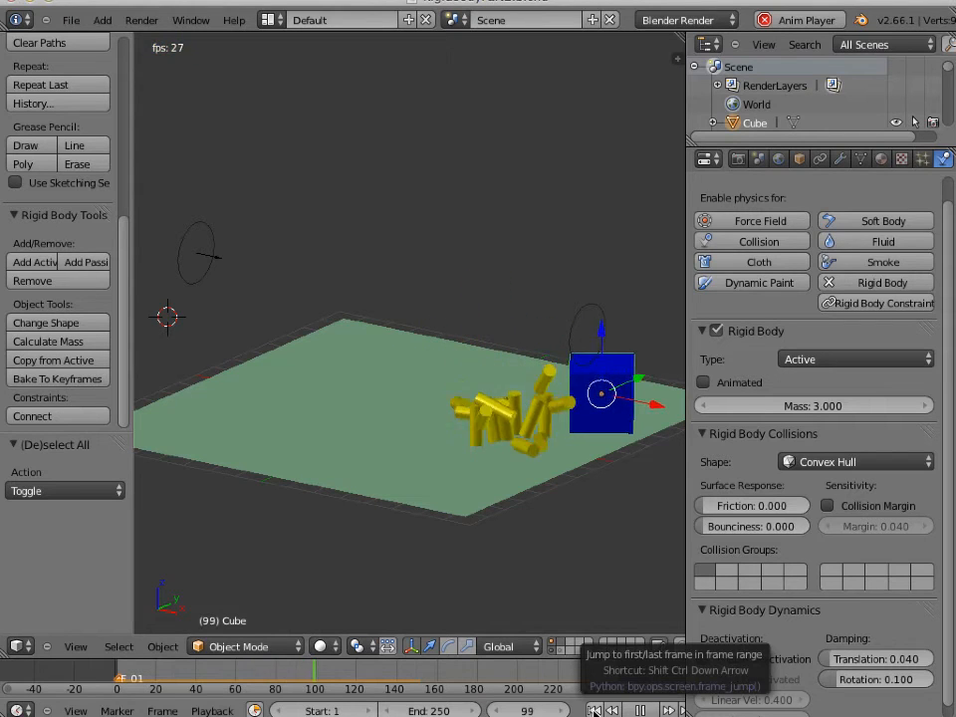
left_click(593, 710)
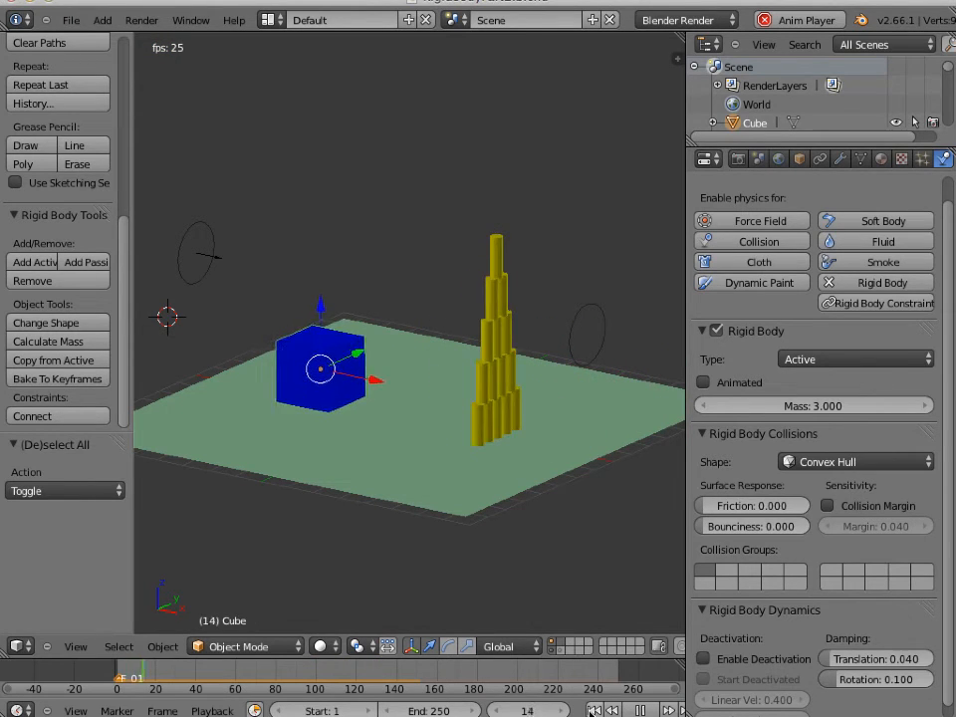
left_click(639, 710)
key("shift+Left")
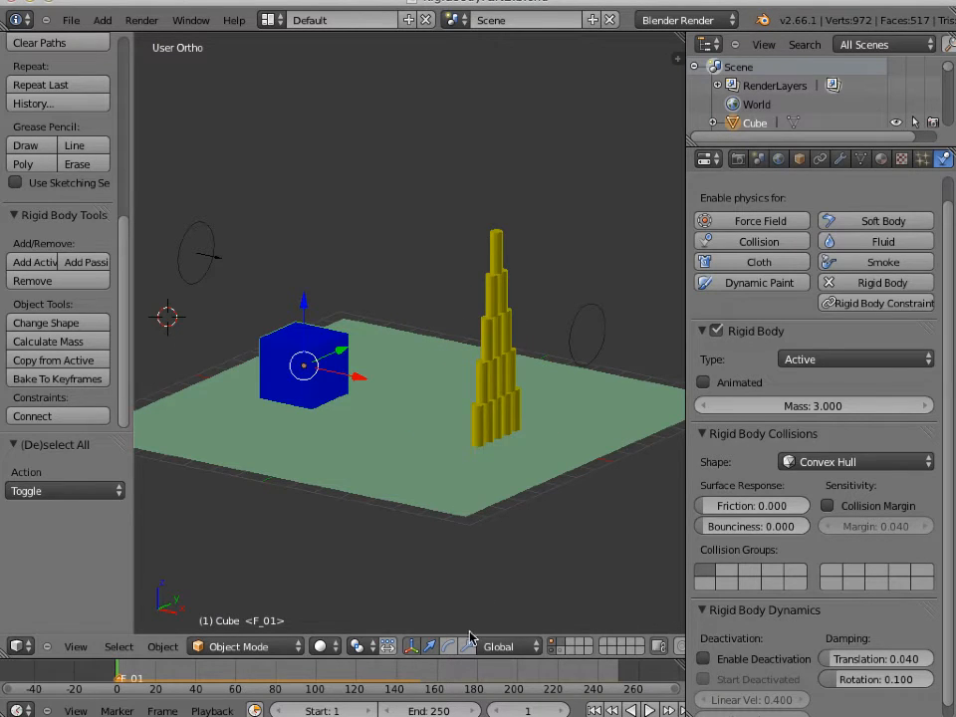
Step: Show only layer 1 to hide the cylinder tower, and snap the 3D cursor to the selected cube
left_click(553, 647)
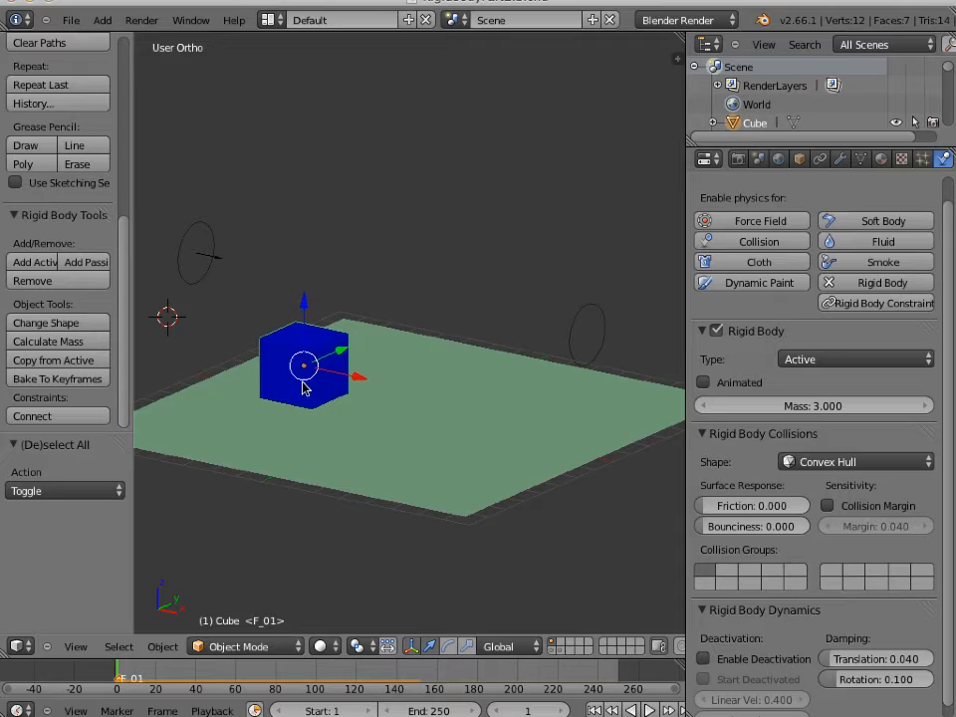
key("shift+s")
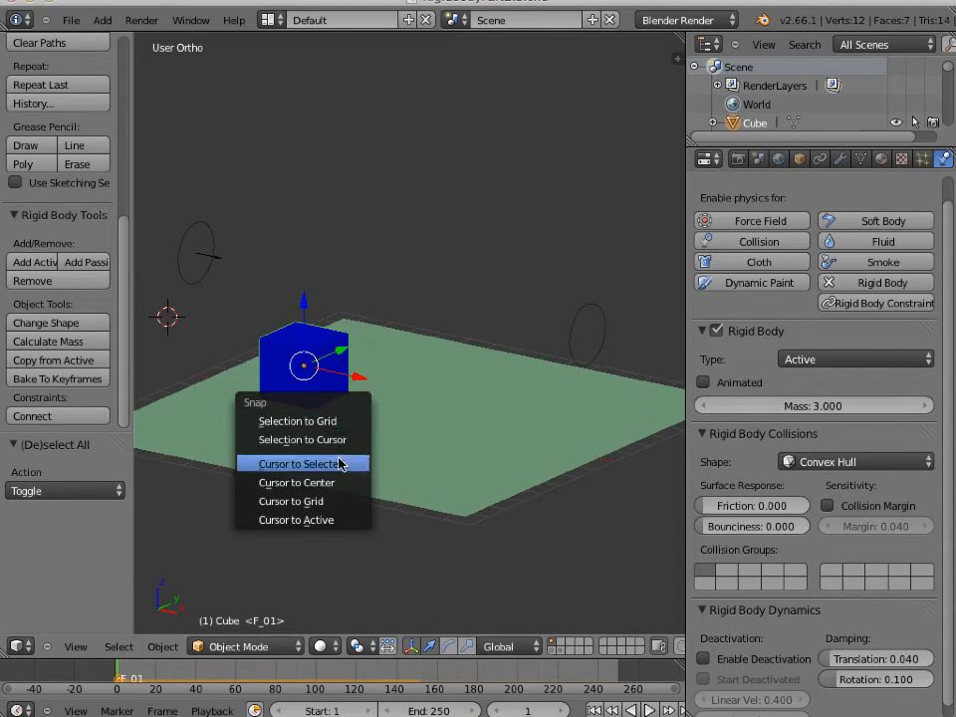
left_click(336, 466)
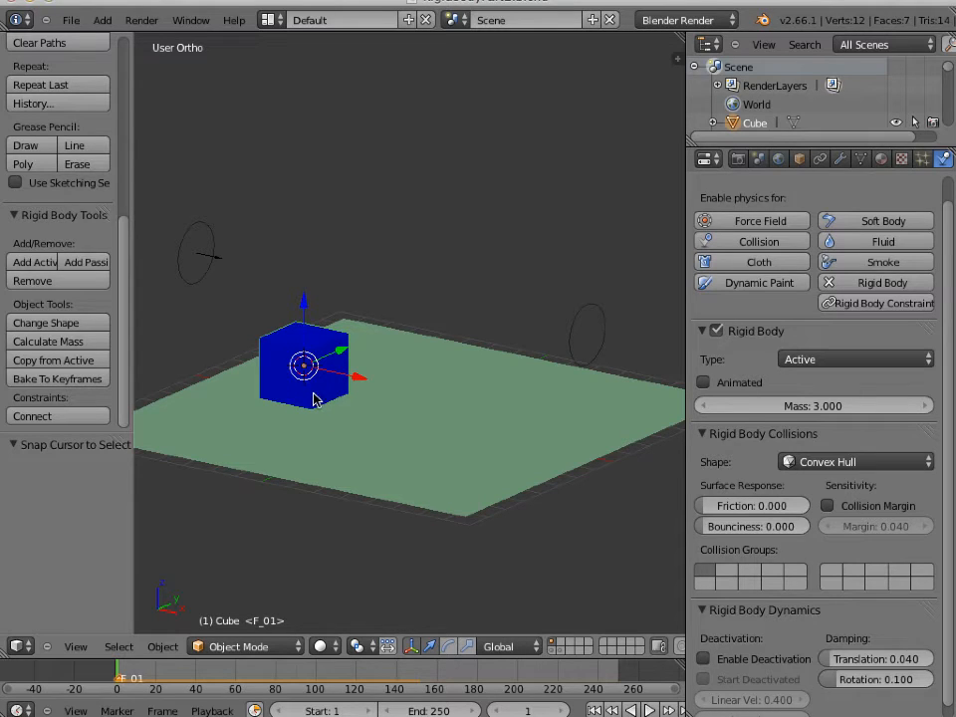
Step: Select the wind force field in addition to the cube and delete both objects
right_click(183, 278)
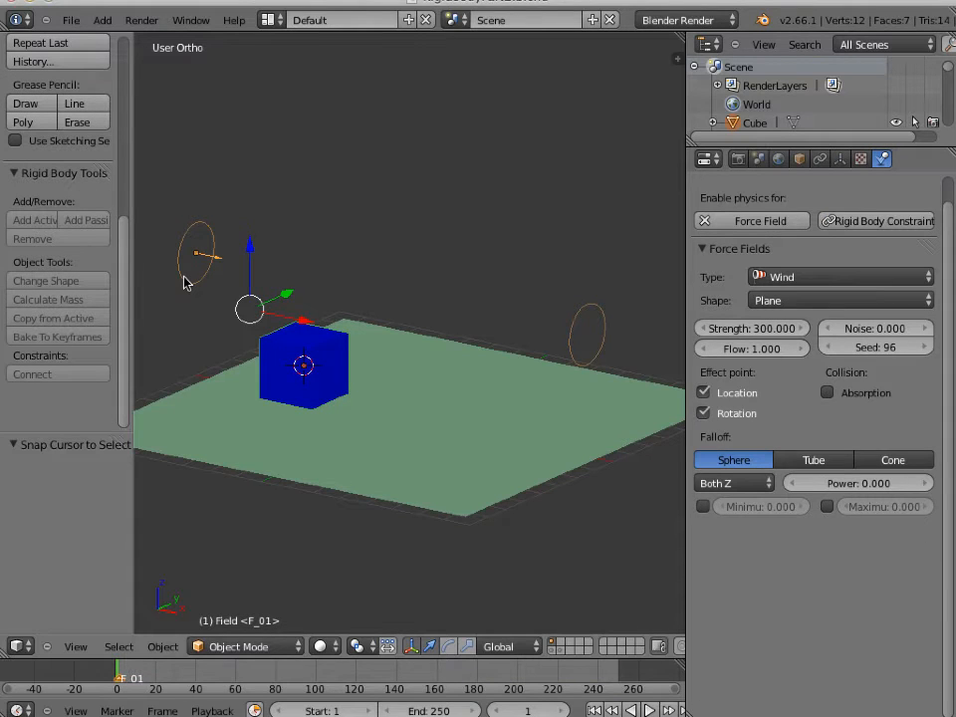
key("x")
left_click(185, 281)
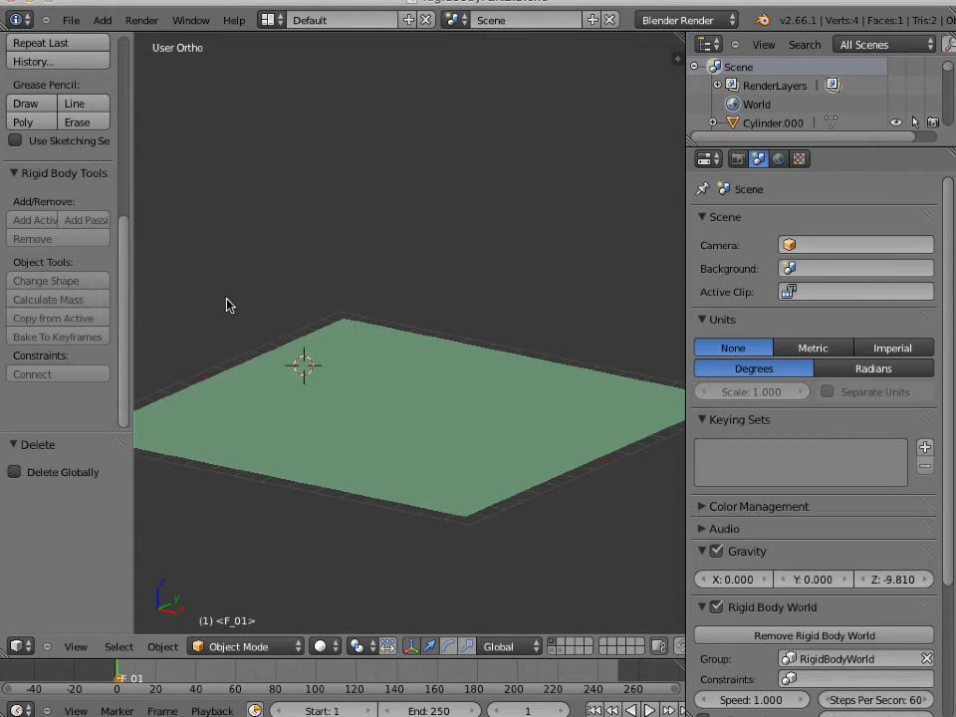
Step: Add a cone mesh at the 3D cursor, where the cube stood
key("shift+a")
mouse_move(229, 299)
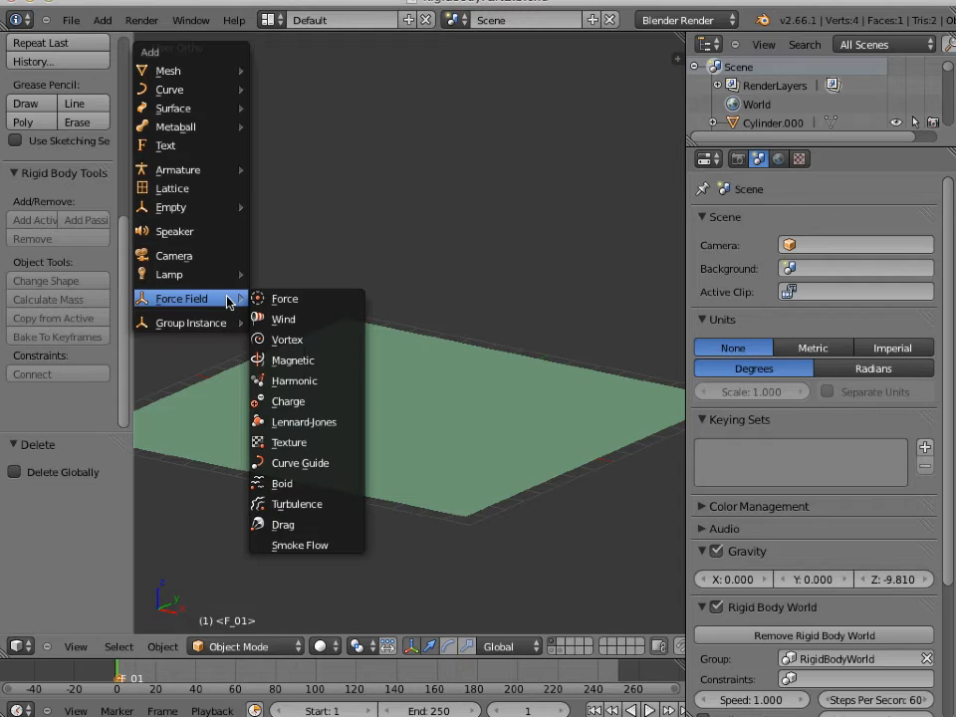
mouse_move(205, 75)
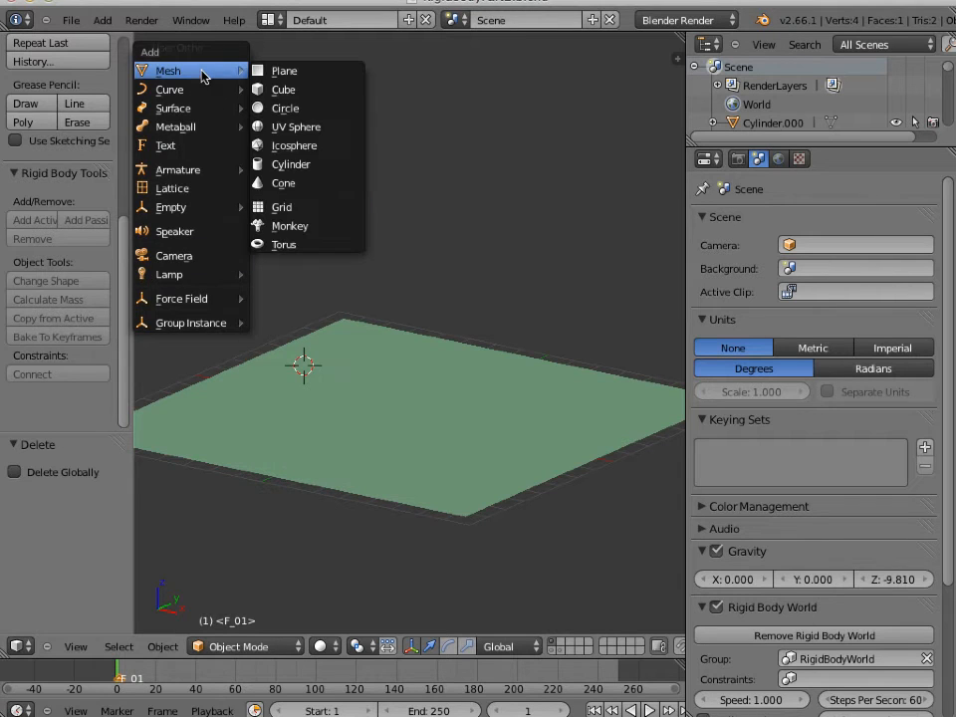
left_click(284, 183)
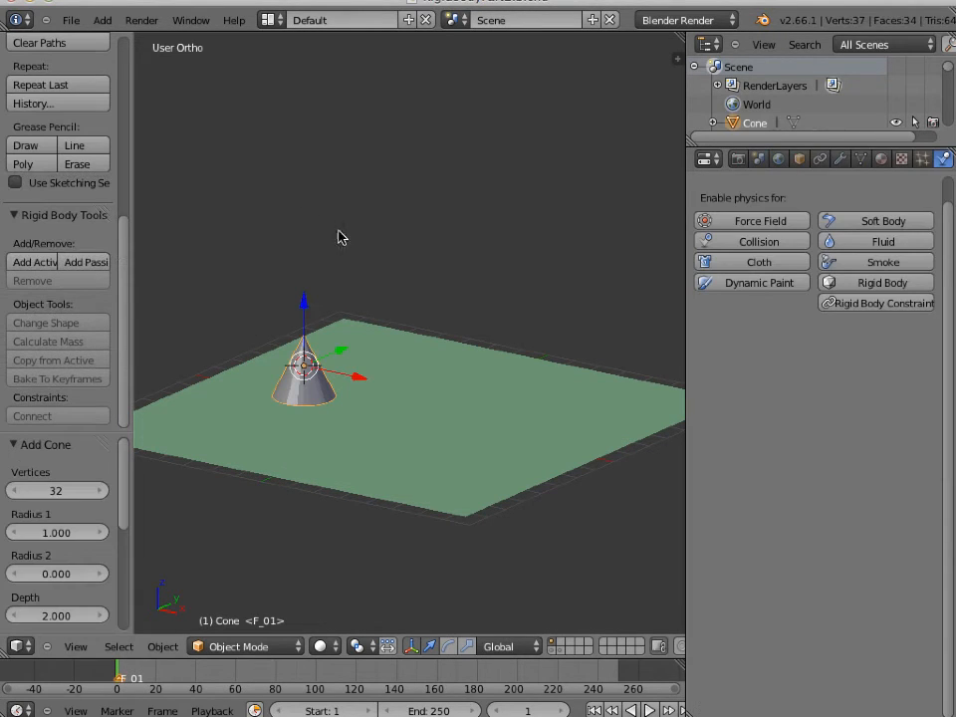
Step: Set the cone's Y rotation to 90° so it lies on its side
key("n")
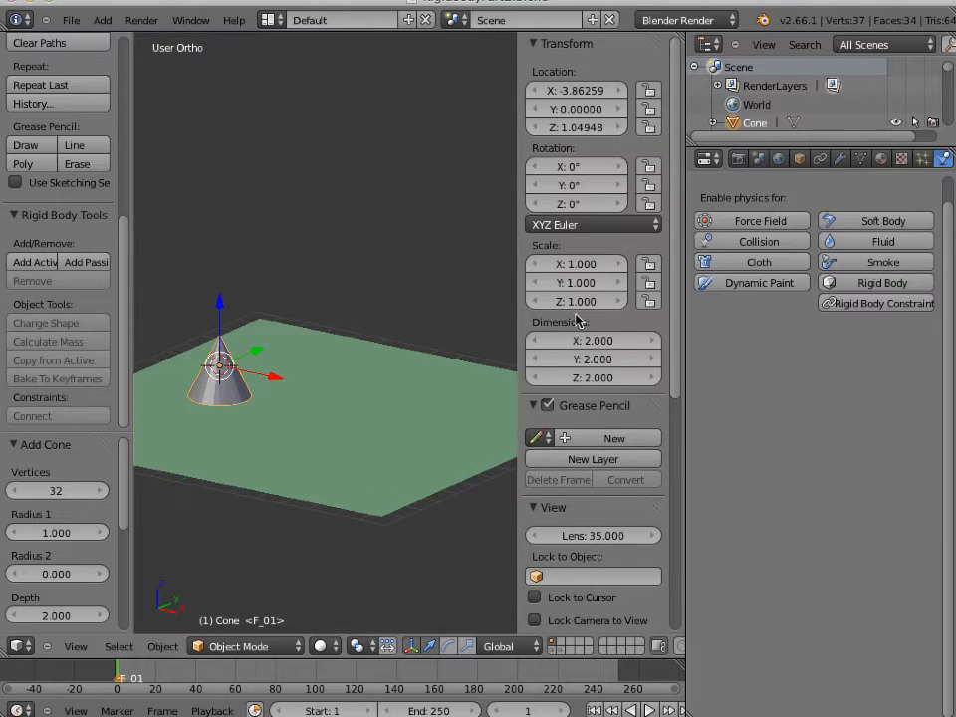
left_click(573, 187)
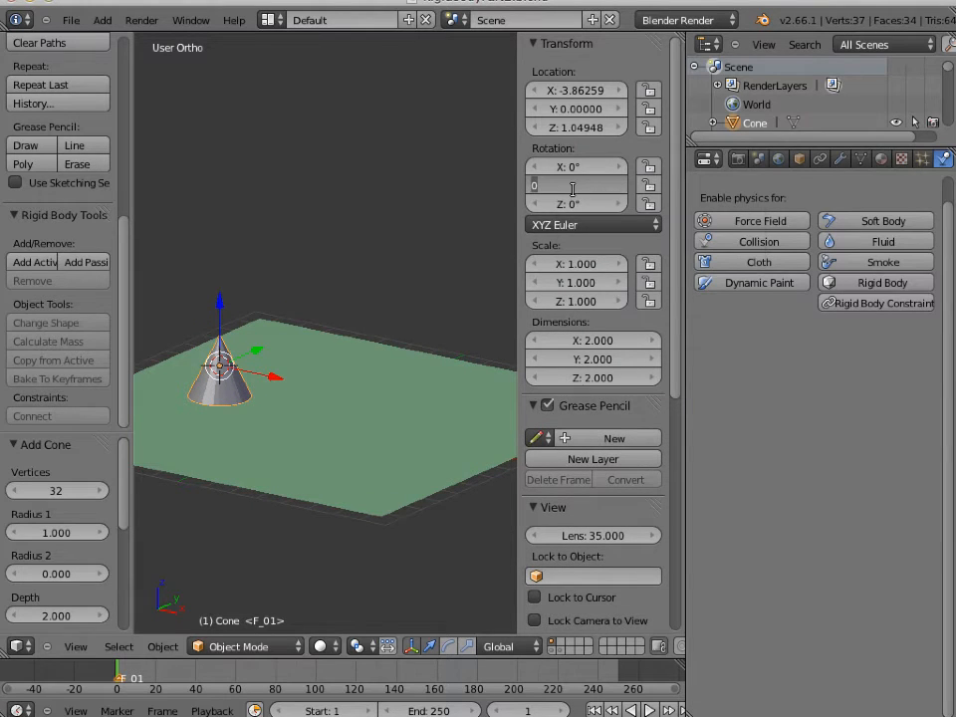
type("90")
key("Return")
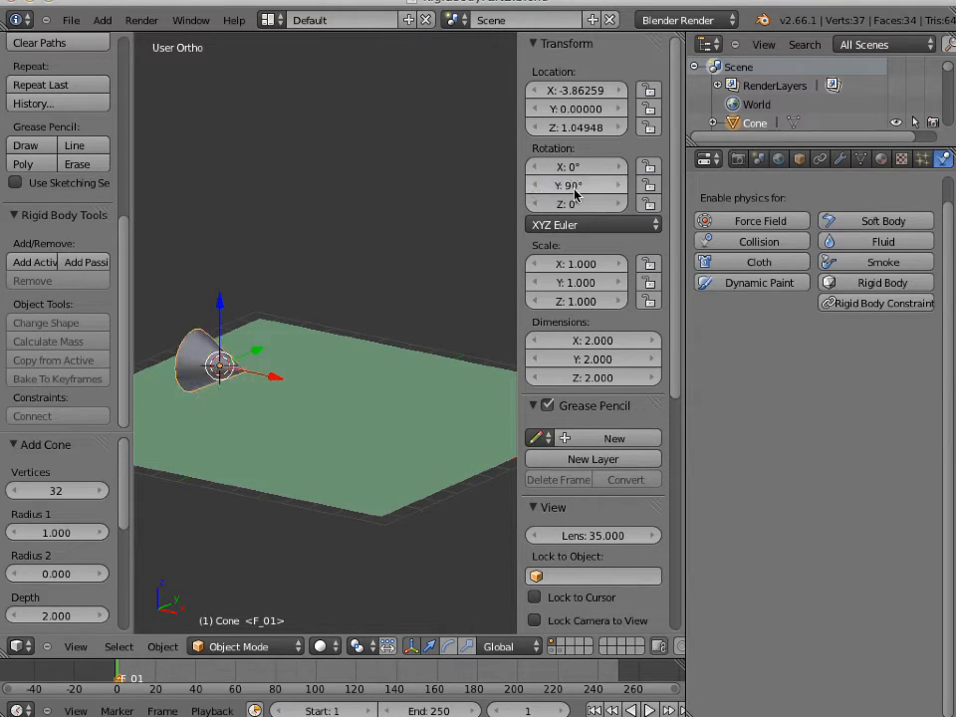
key("n")
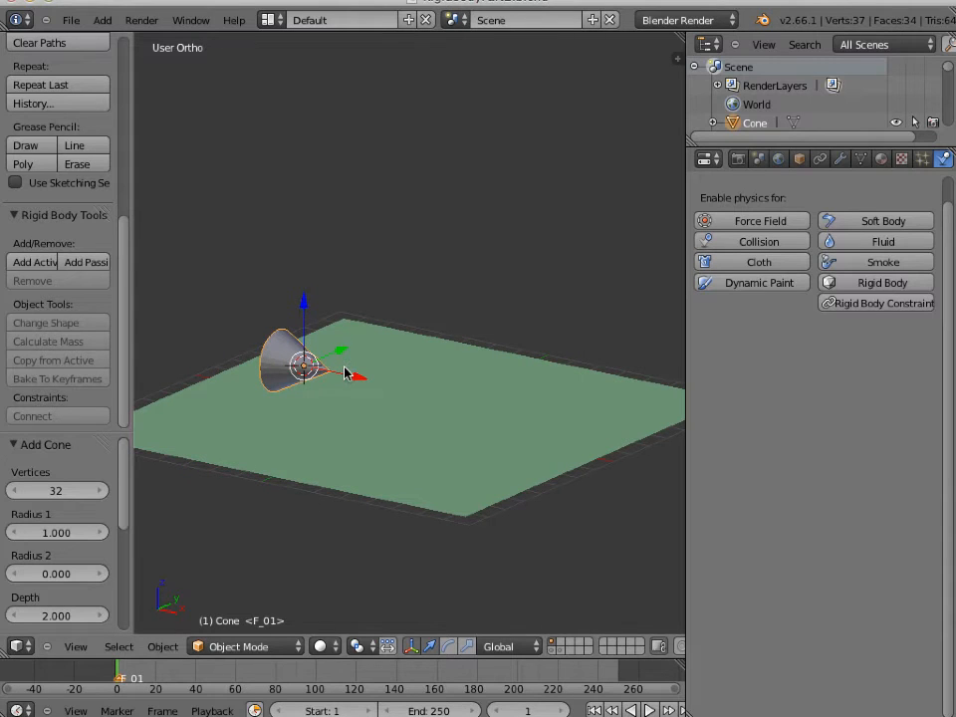
Step: Shade the cone smooth and make it an active rigid body with Animated enabled
scroll(100, 149, "up", 7)
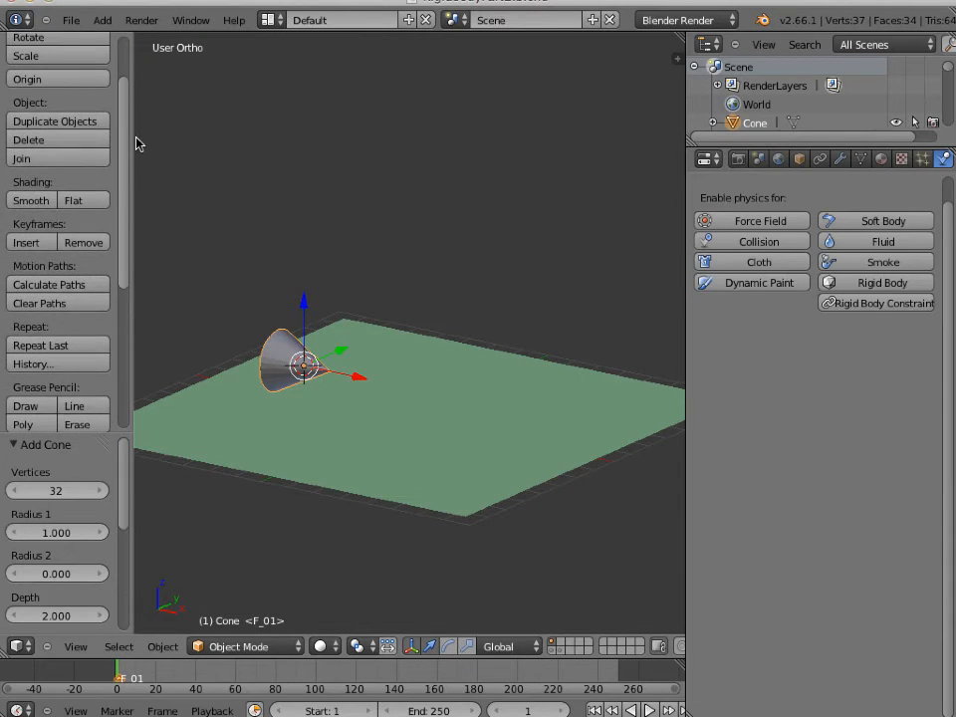
left_click(28, 208)
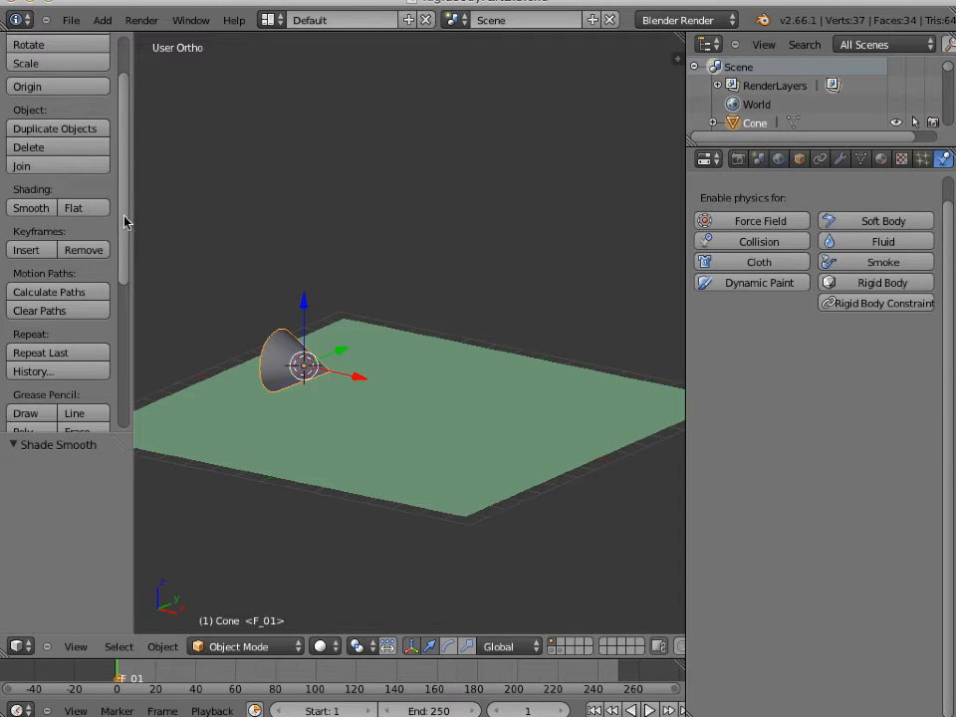
left_click_drag(124, 221, 103, 379)
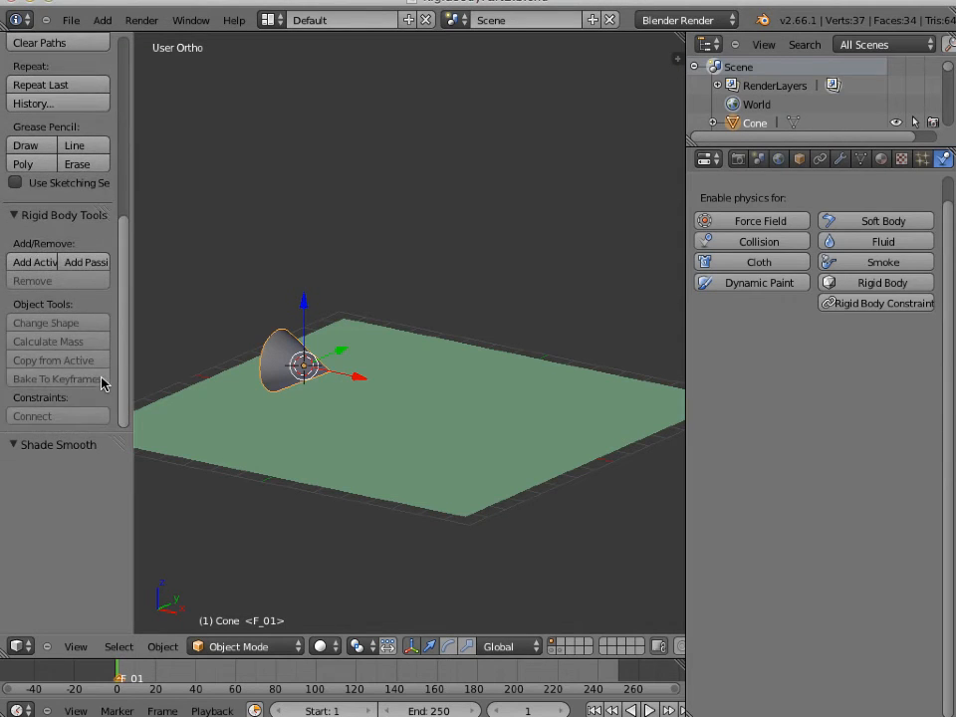
left_click(38, 264)
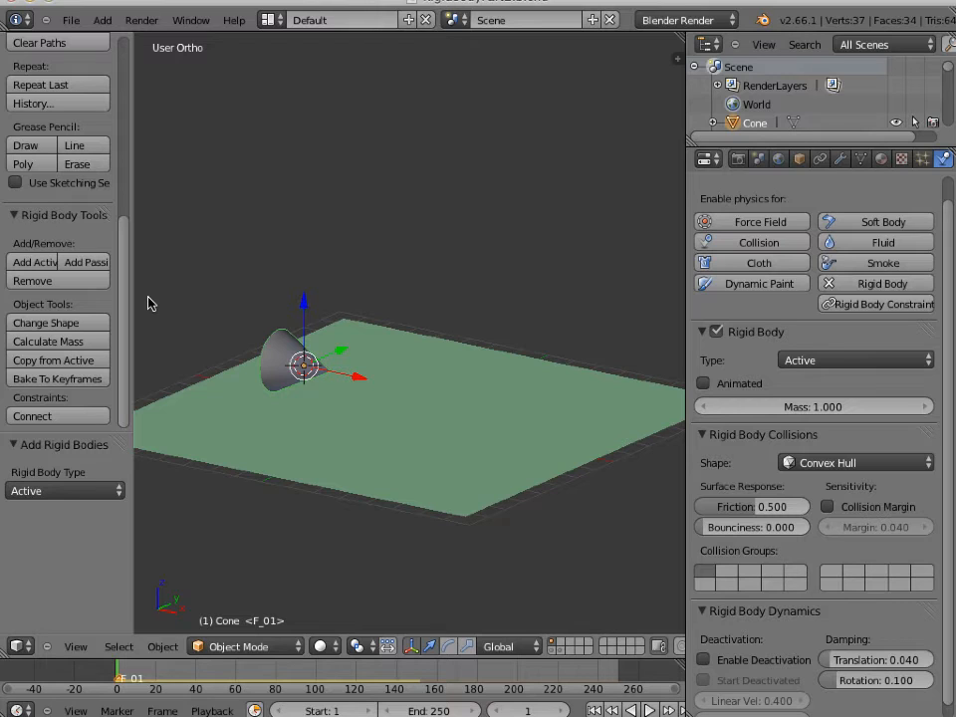
left_click(704, 387)
Step: Show the cylinder tower's layer as well and keyframe the cone's starting position at frame 1
left_click(553, 652, "shift")
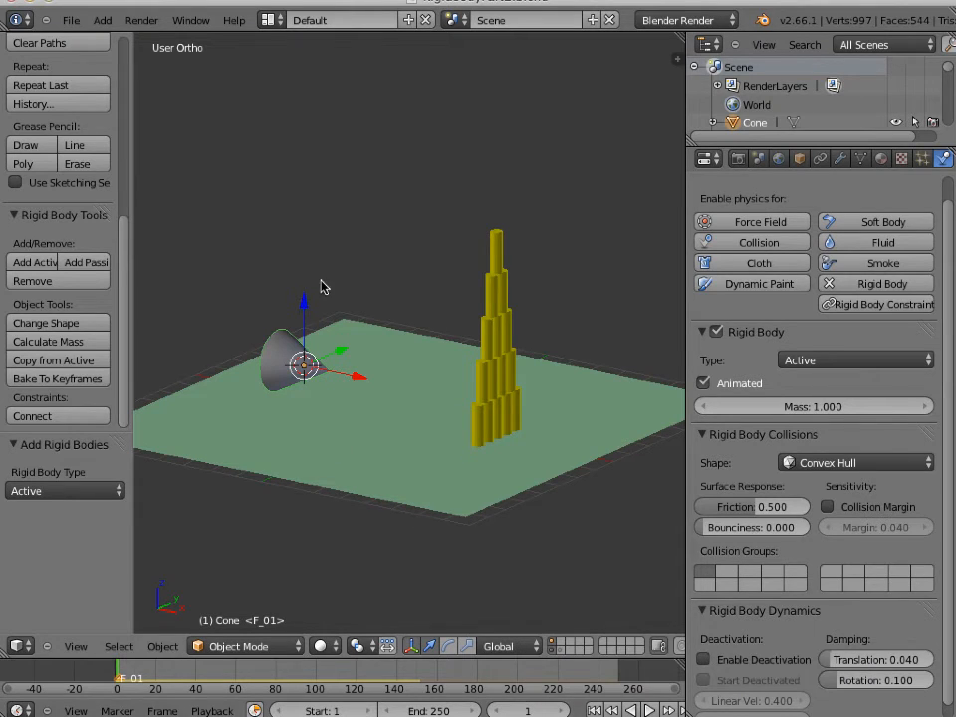
key("i")
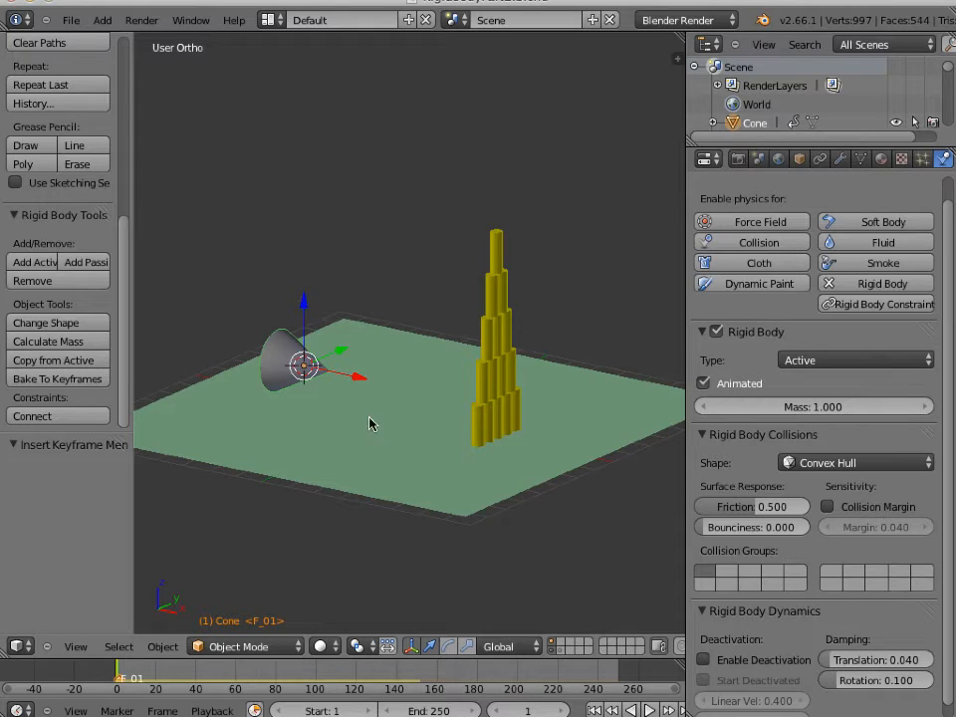
Step: At frame 50, move the cone about 13.992 along X past the tower and insert a Location keyframe
left_click(525, 710)
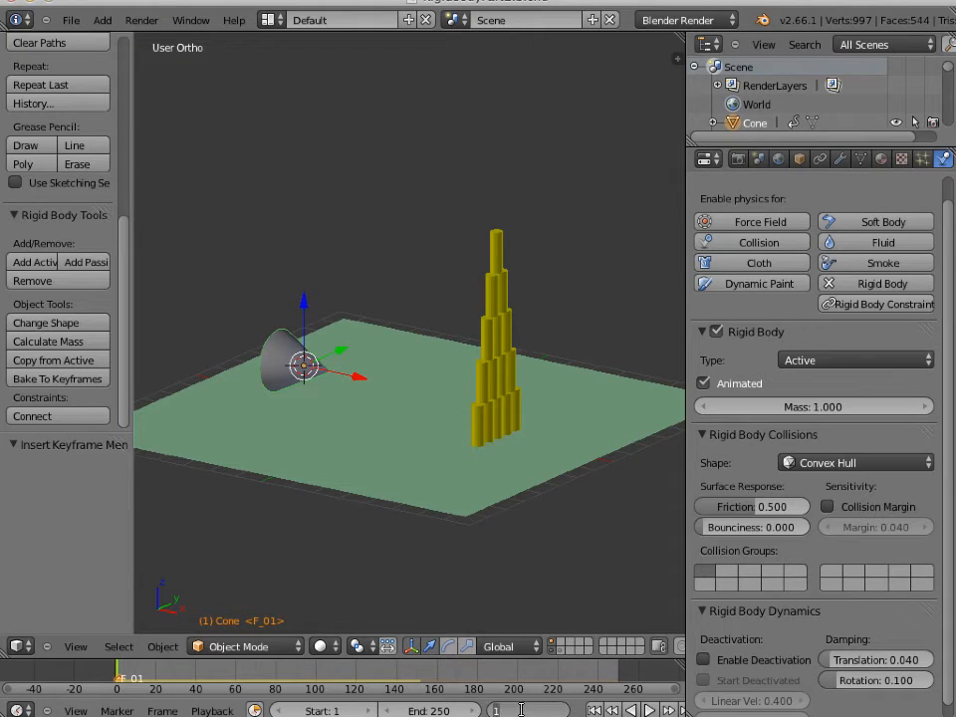
key("Return")
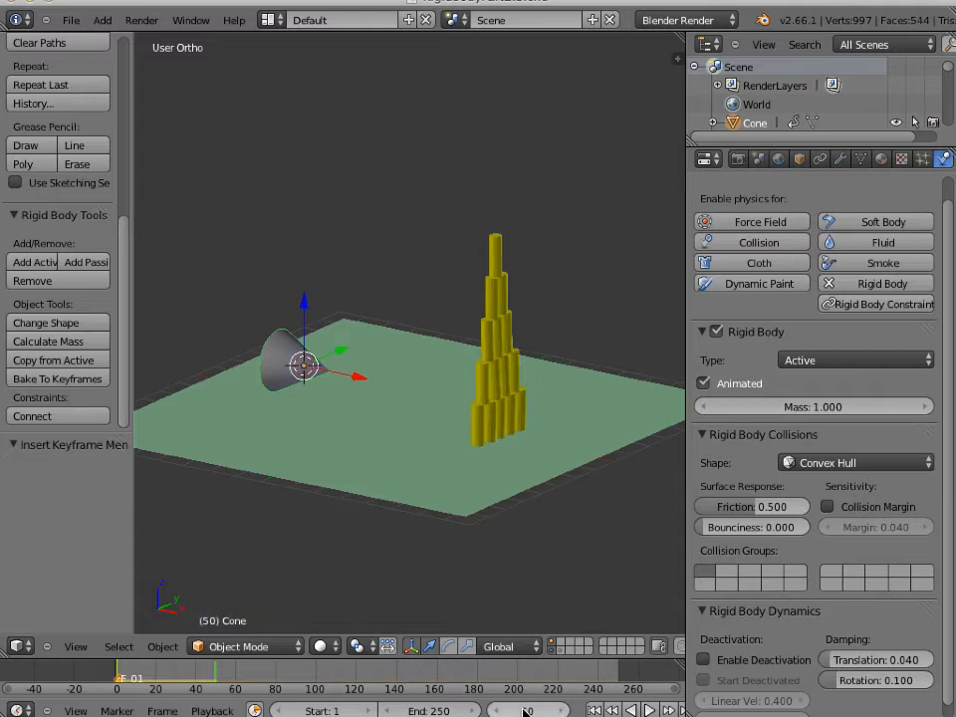
left_click_drag(361, 381, 712, 496)
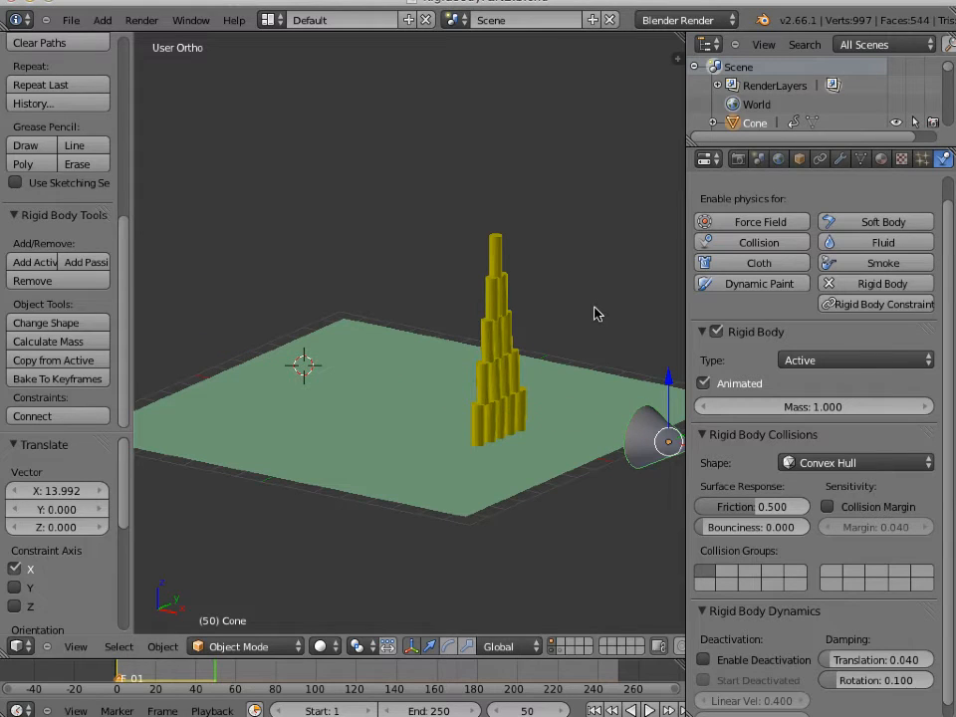
key("i")
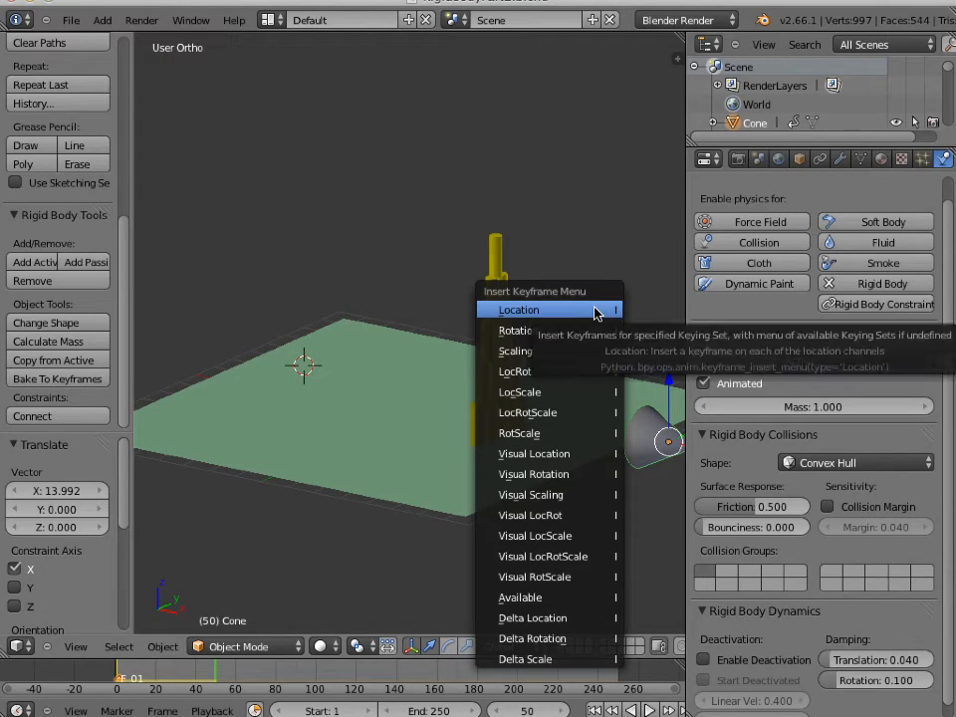
left_click(594, 311)
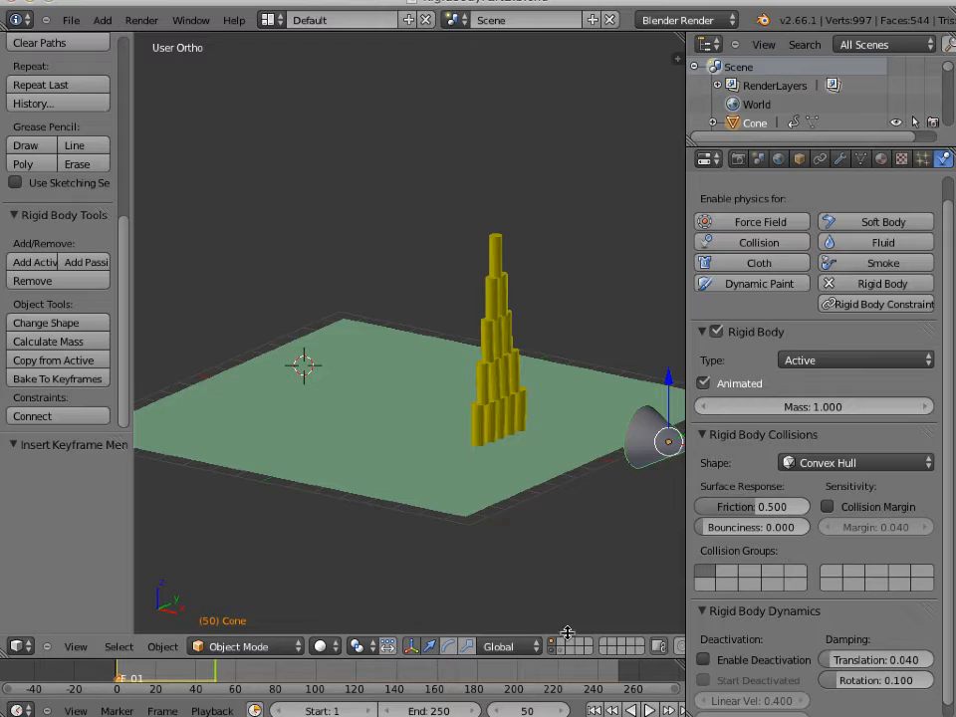
Step: Play the cone and tower simulation repeatedly from the first frame, stop it and return to frame 1
left_click(594, 710)
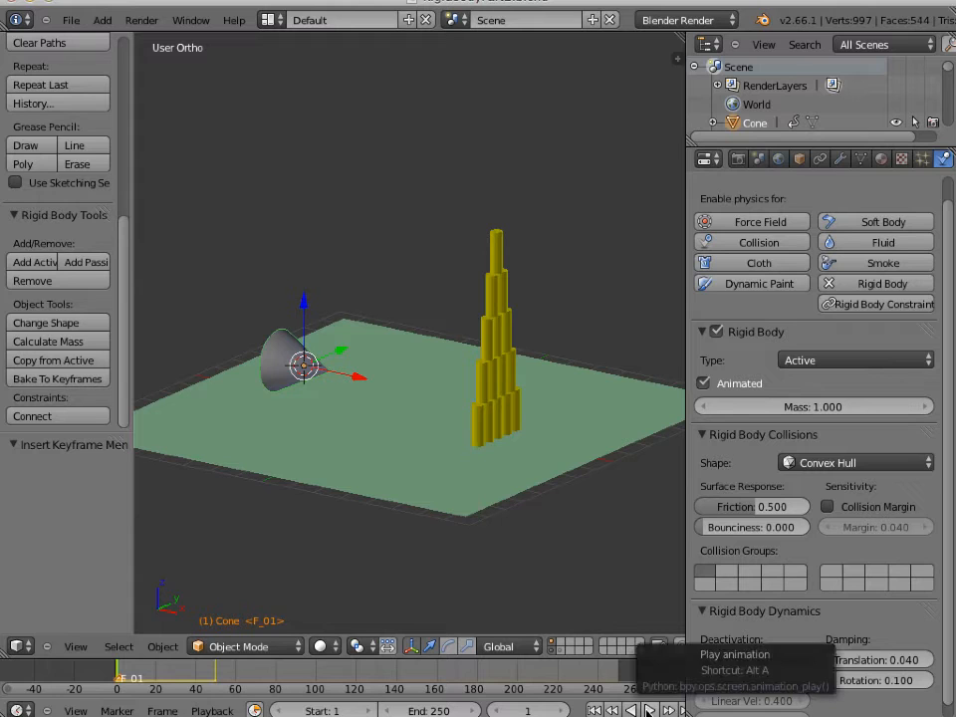
left_click(648, 709)
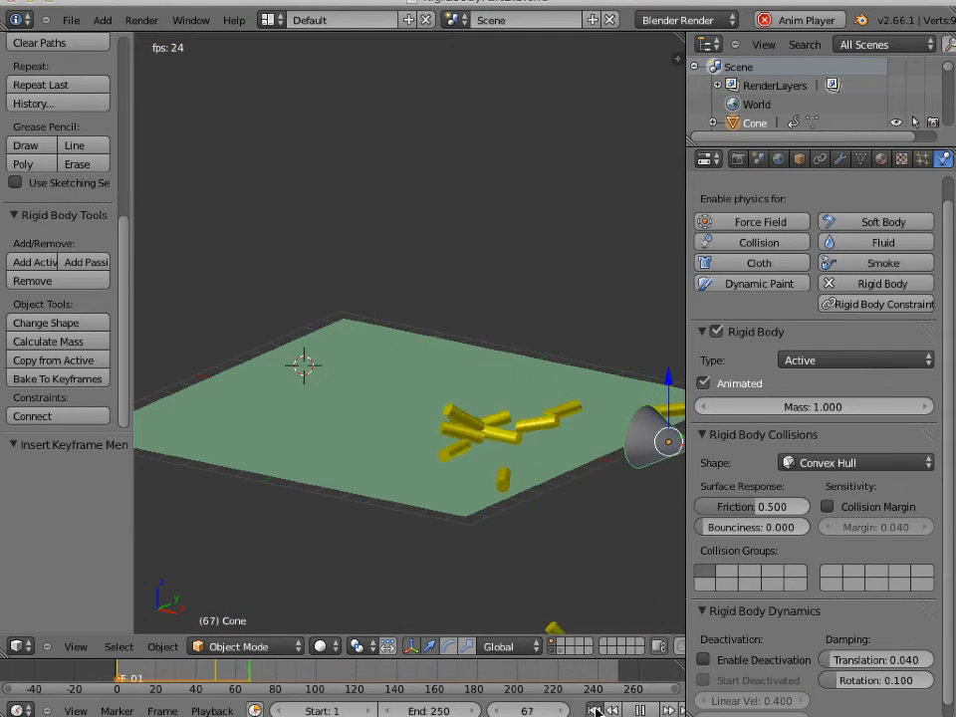
left_click(598, 711)
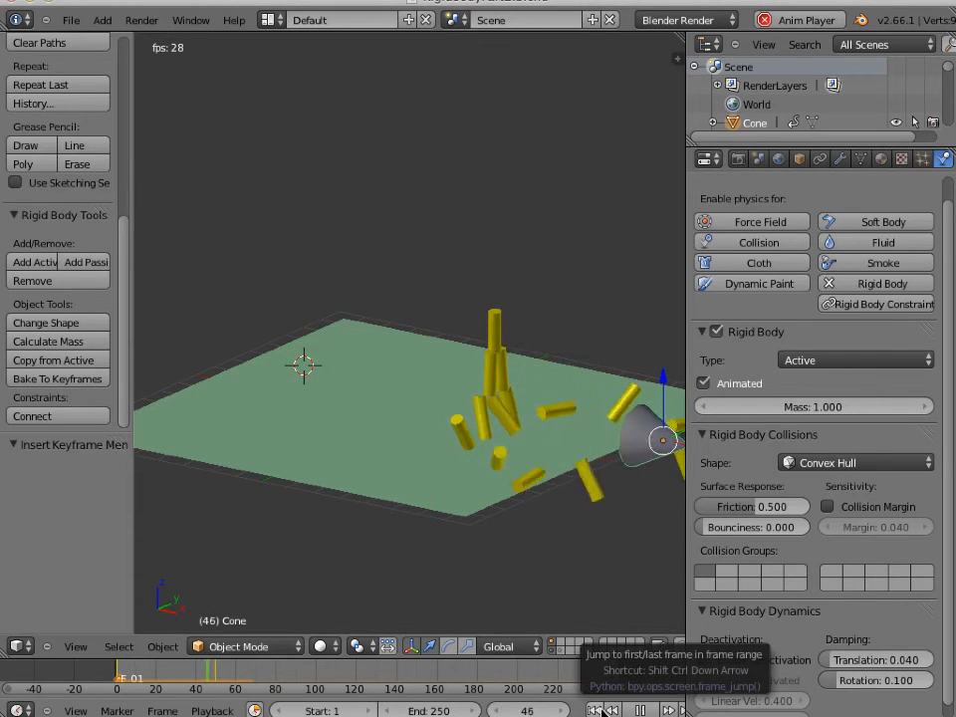
left_click(600, 710)
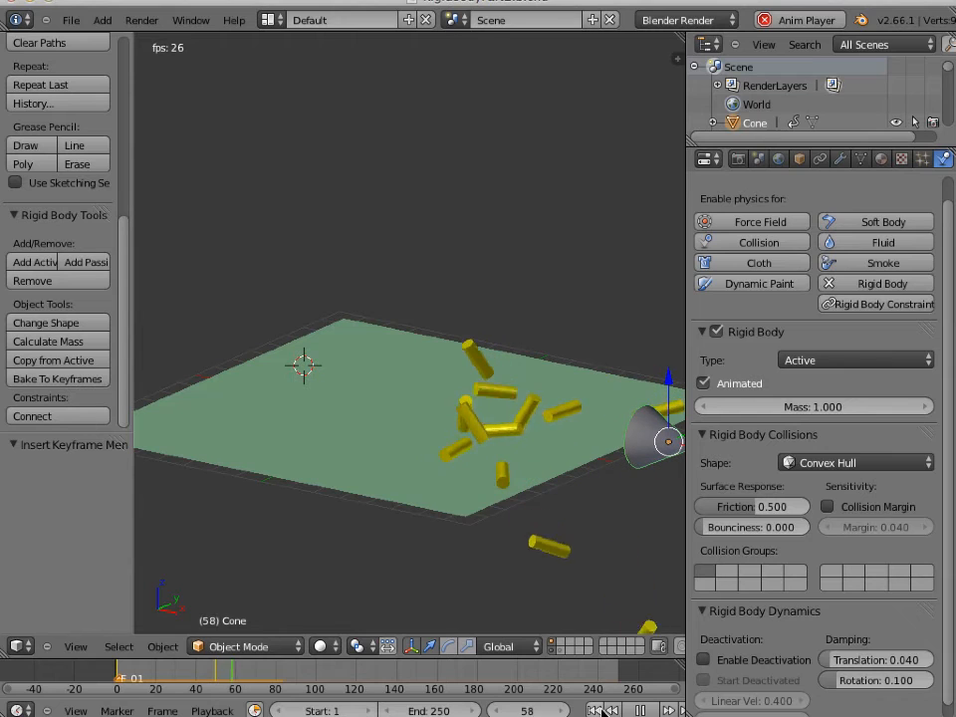
left_click(599, 710)
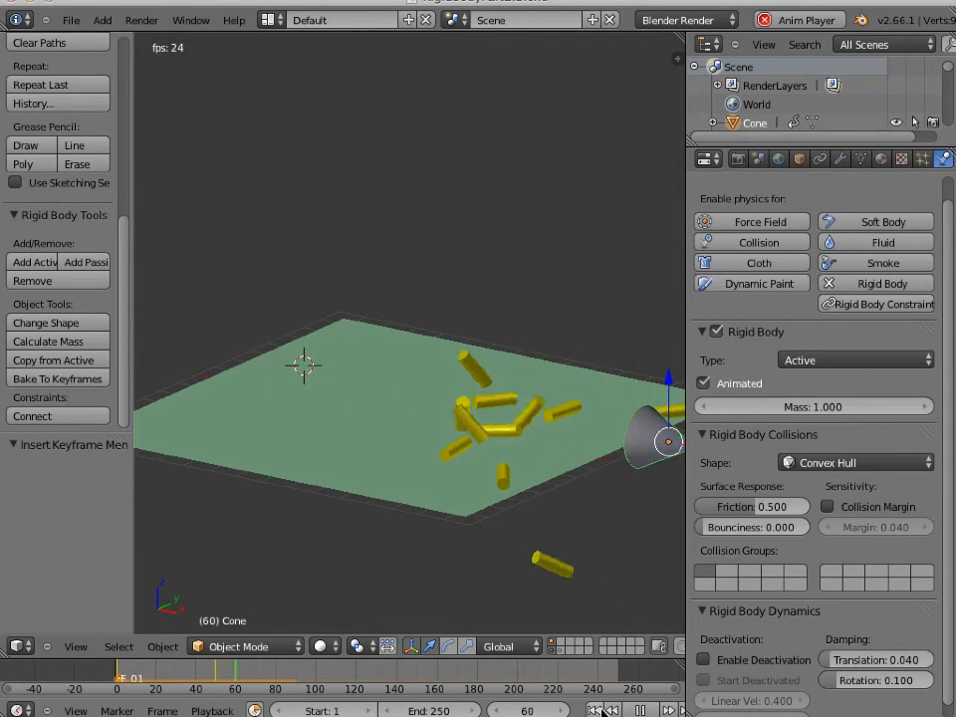
left_click(596, 710)
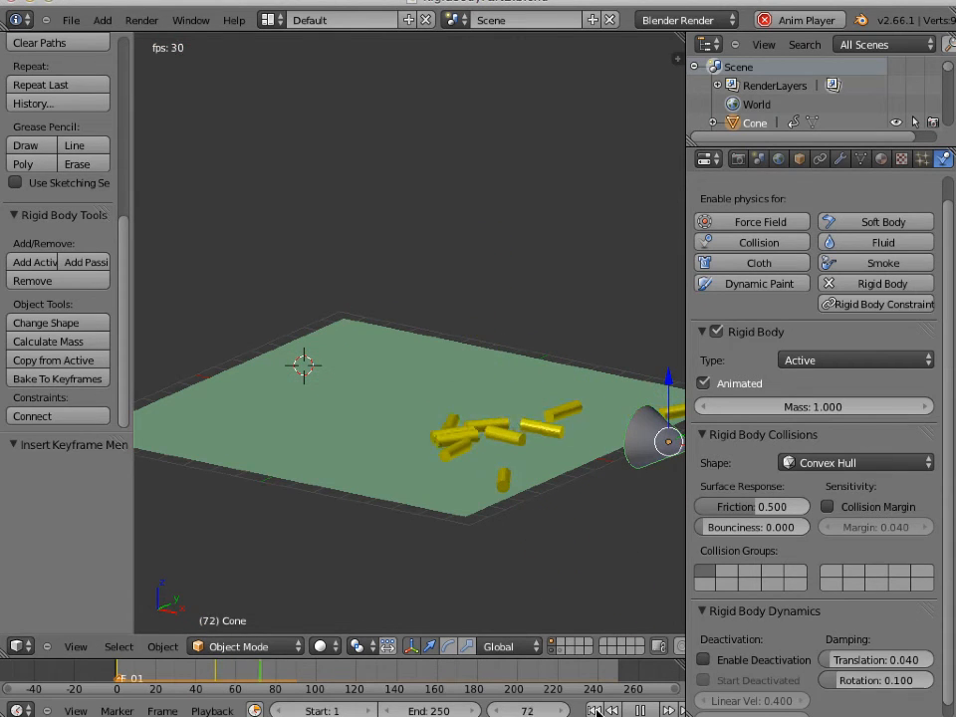
left_click(595, 710)
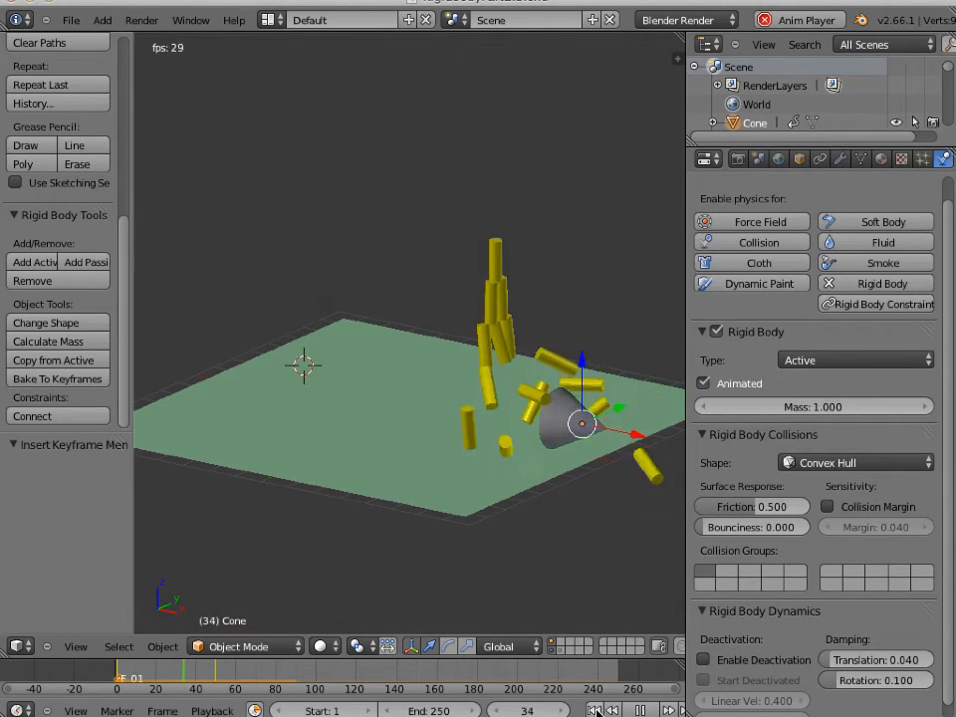
left_click(595, 710)
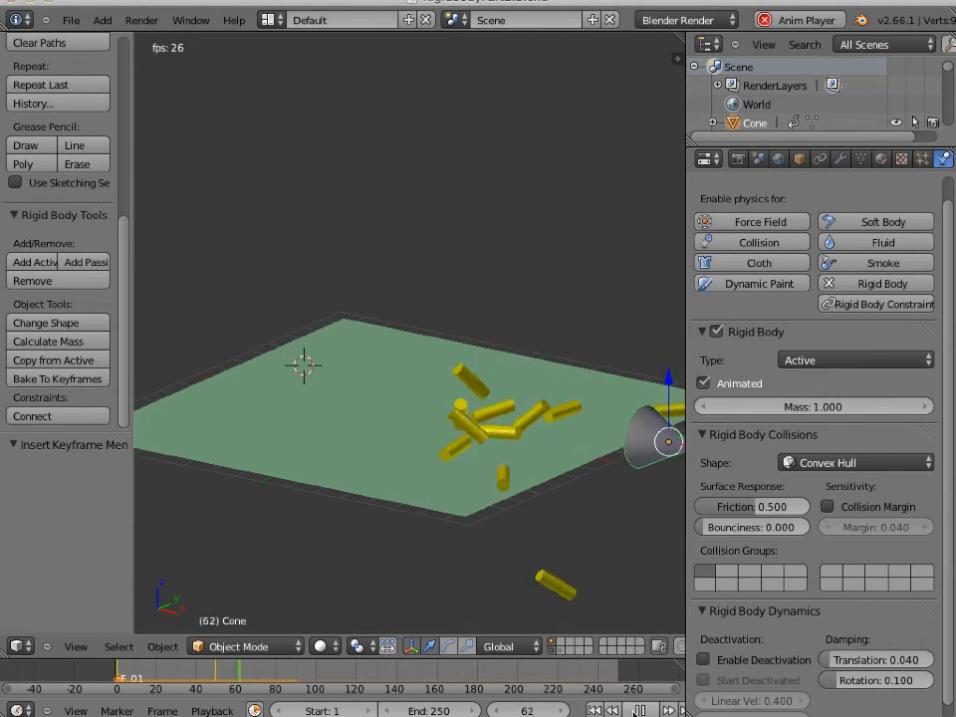
key("alt+a")
key("shift+Left")
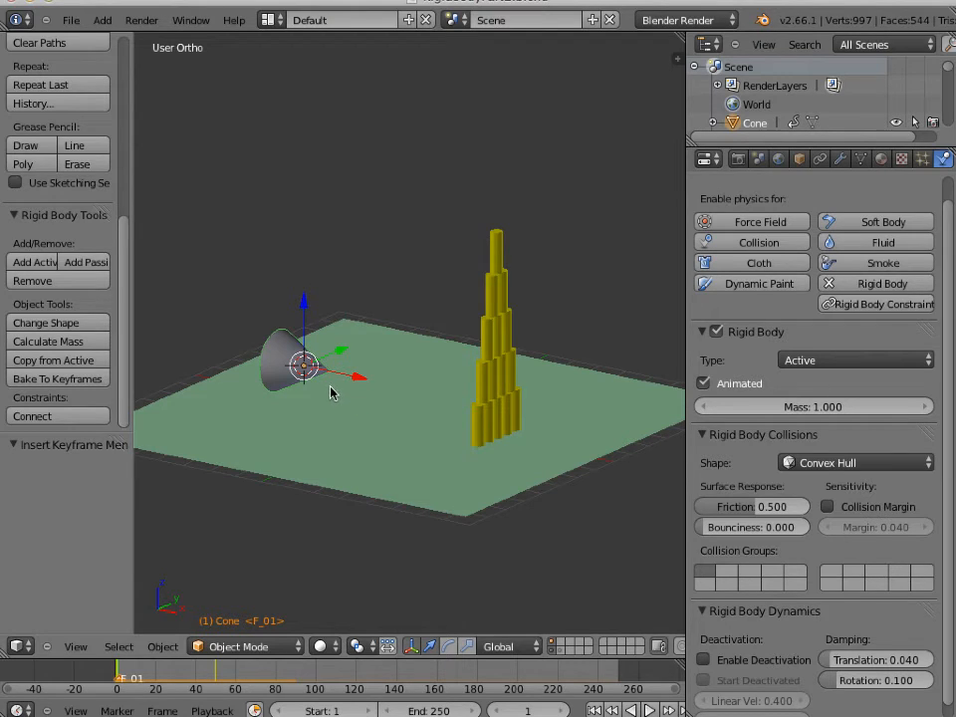
Step: Select several tower cylinders in turn to examine their rigid body and collision group settings
right_click(487, 391)
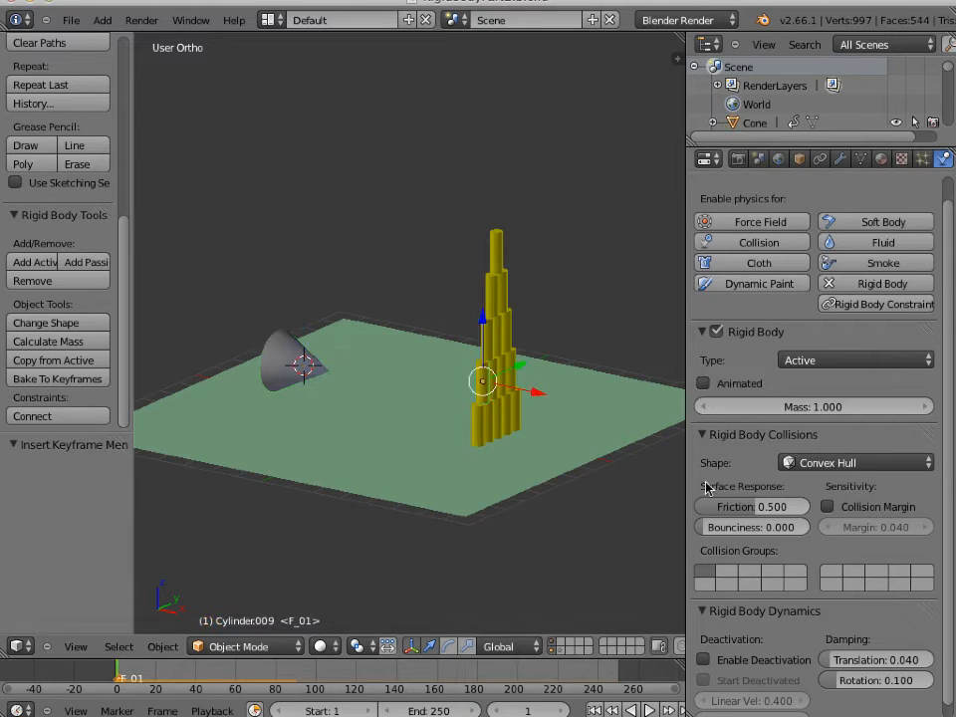
right_click(500, 419)
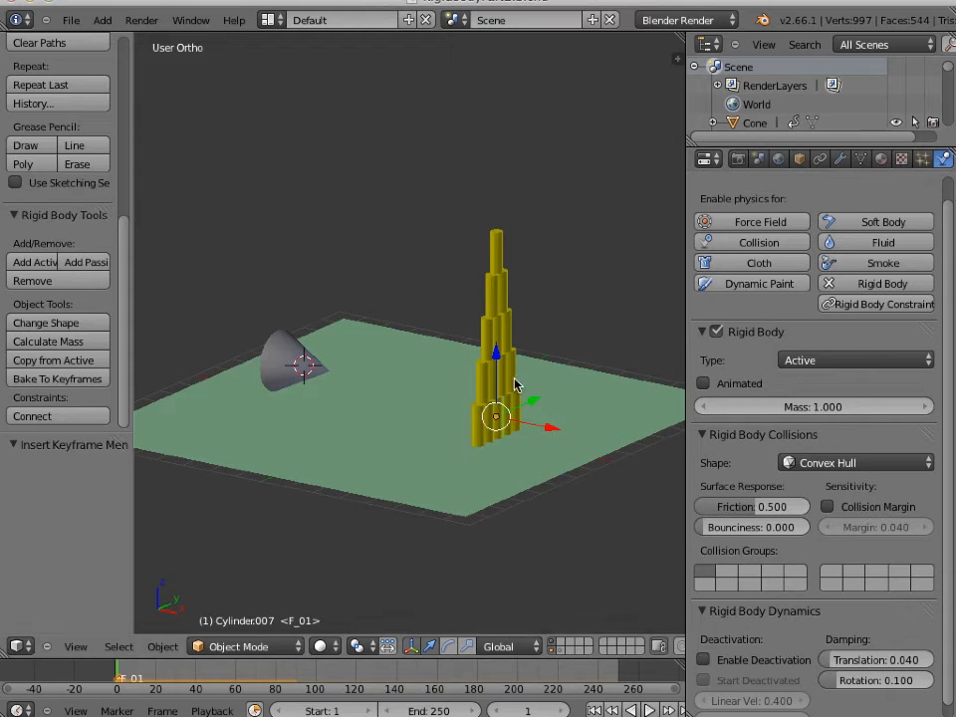
right_click(501, 371)
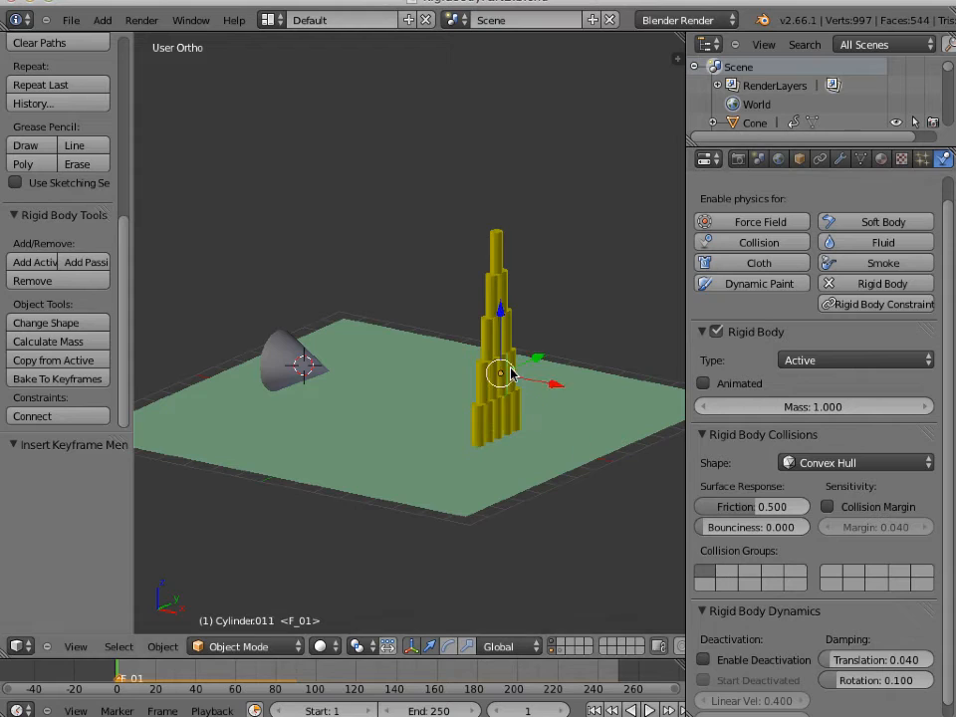
Step: Snap the 3D cursor to the cone and add a UV sphere mesh there
right_click(297, 364)
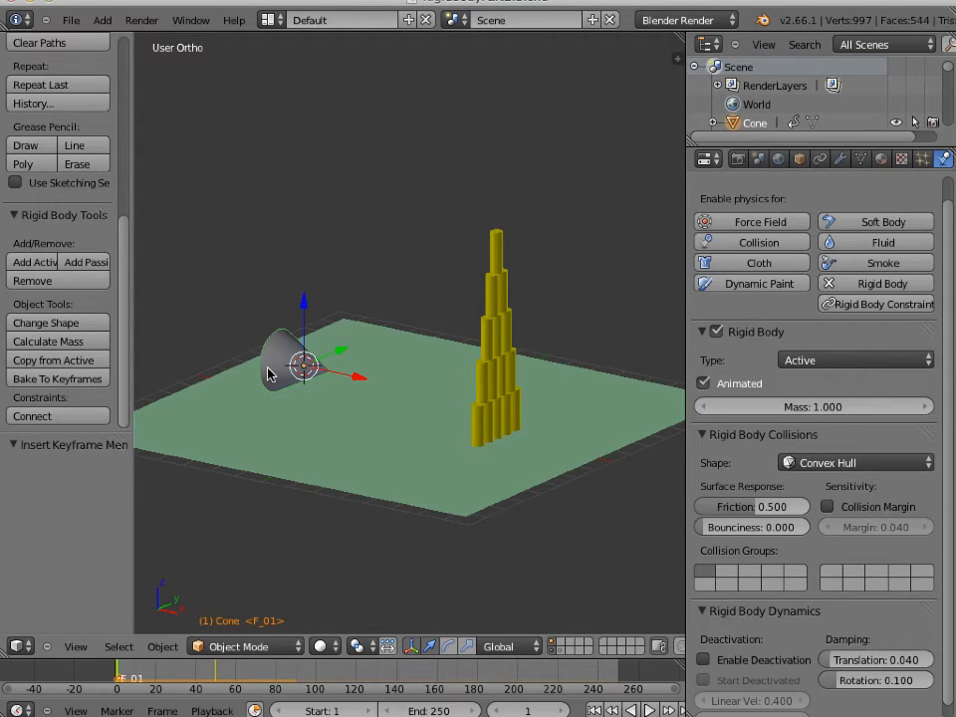
key("shift+s")
left_click(267, 373)
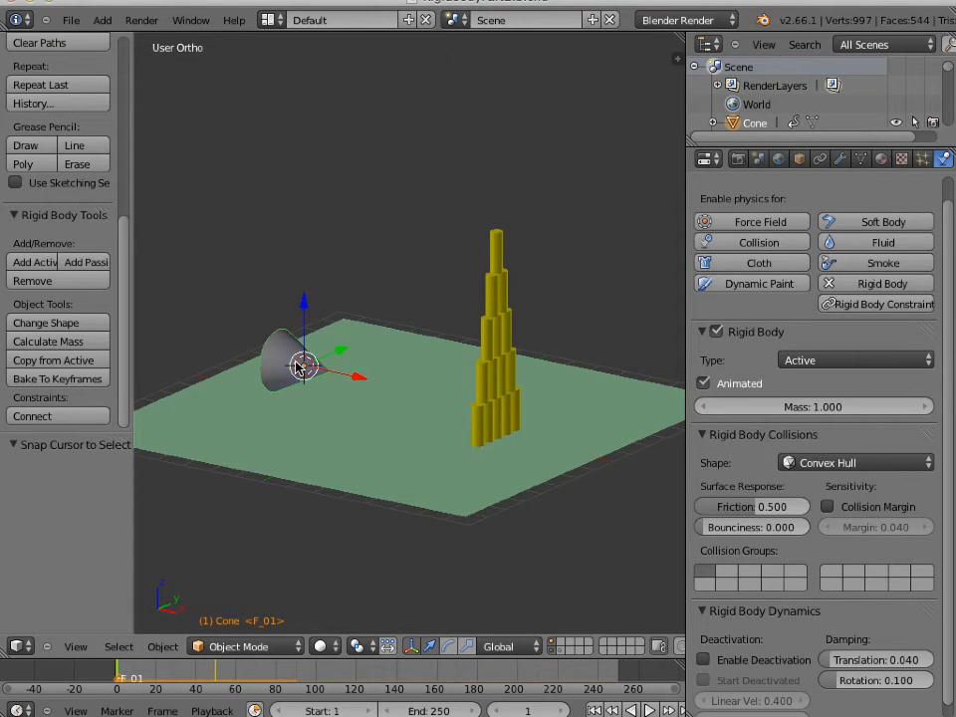
key("shift+a")
mouse_move(296, 367)
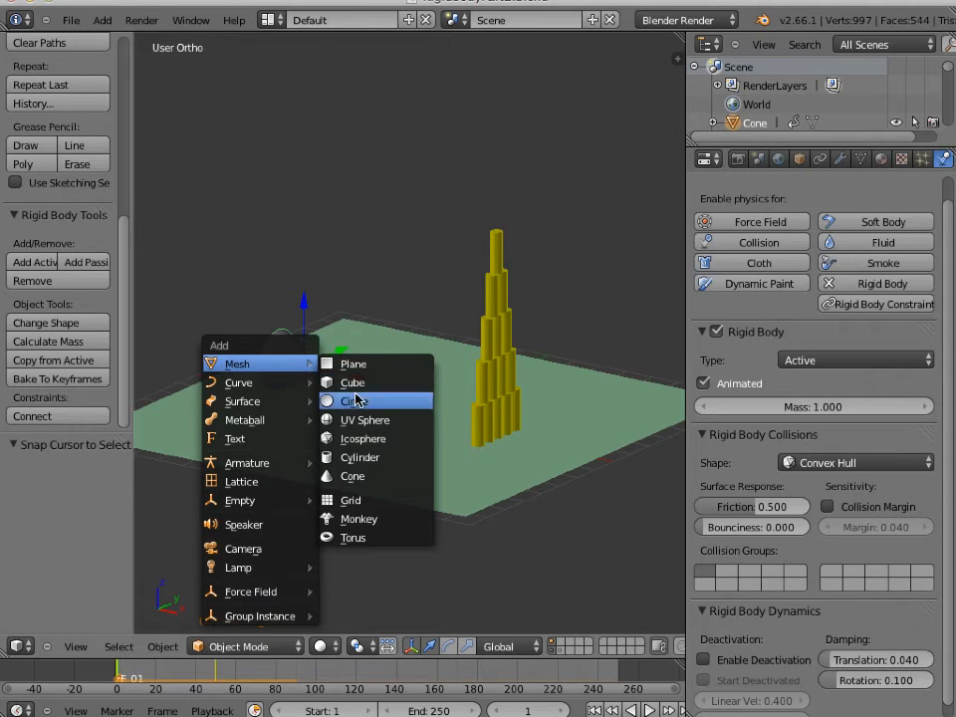
left_click(362, 424)
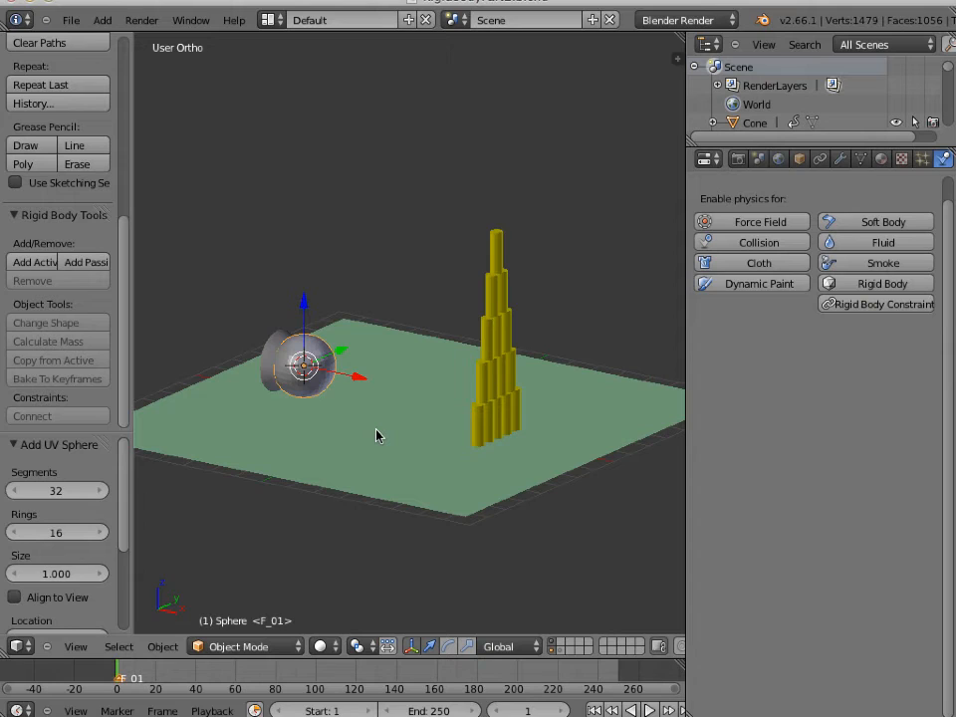
Step: Scale the sphere to about 0.705 and move it about -4.151 along X, behind the cone
key("s")
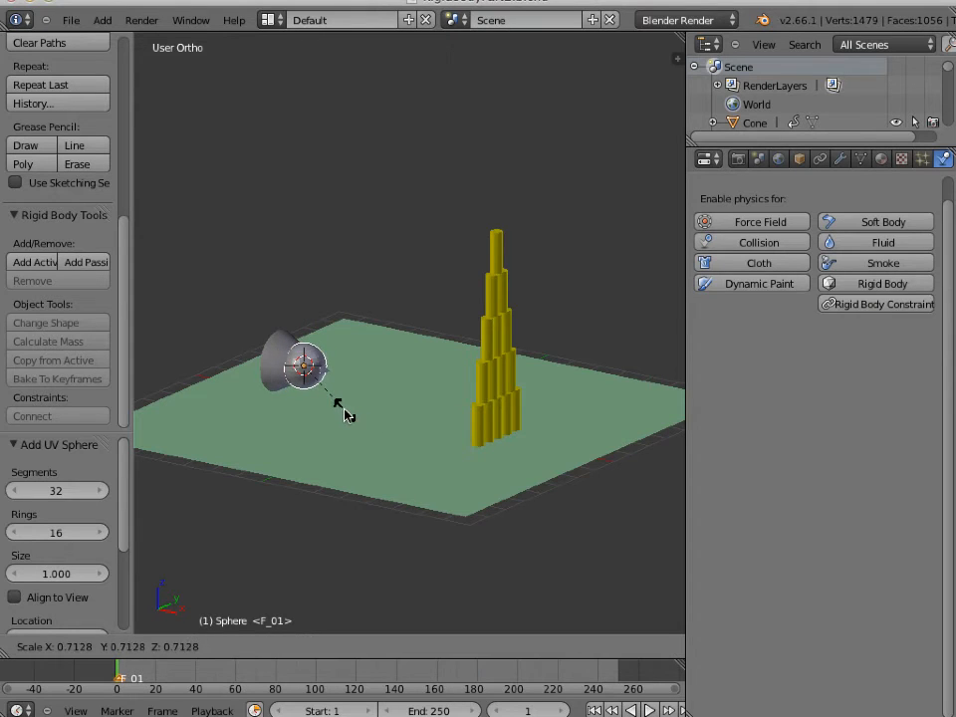
left_click(348, 415)
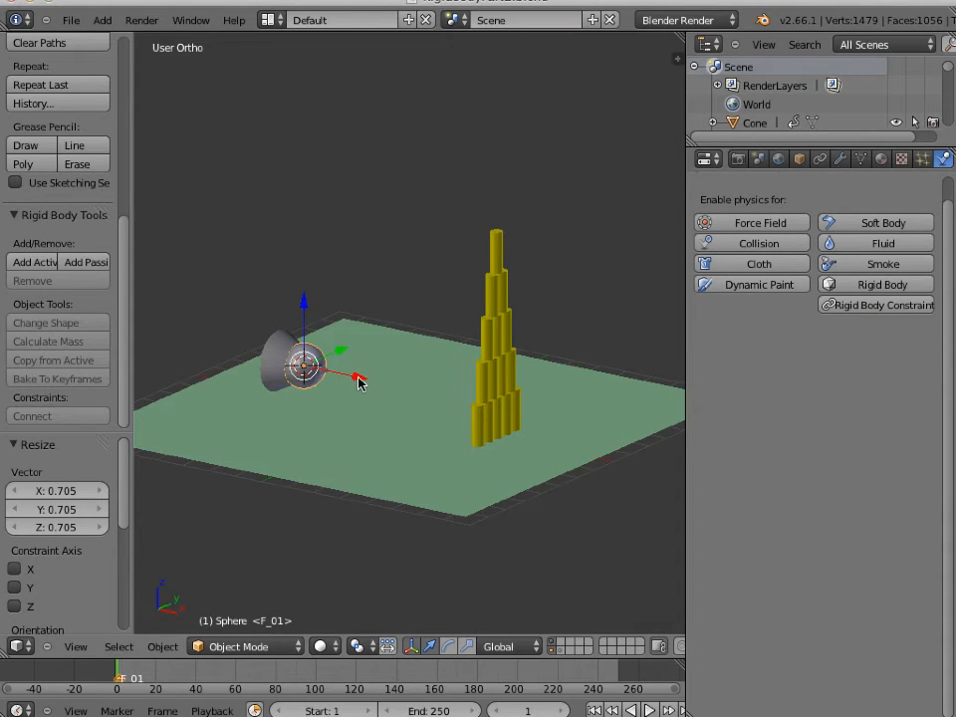
left_click_drag(359, 383, 252, 363)
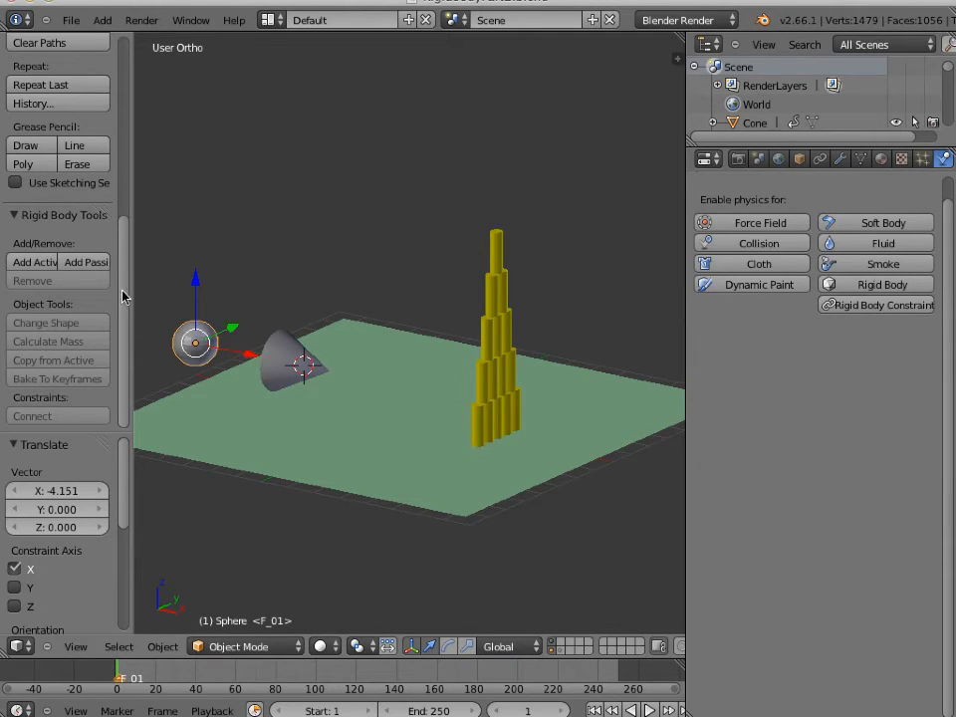
Step: Set the sphere's shading to smooth
scroll(126, 284, "up", 1)
left_click_drag(127, 282, 133, 145)
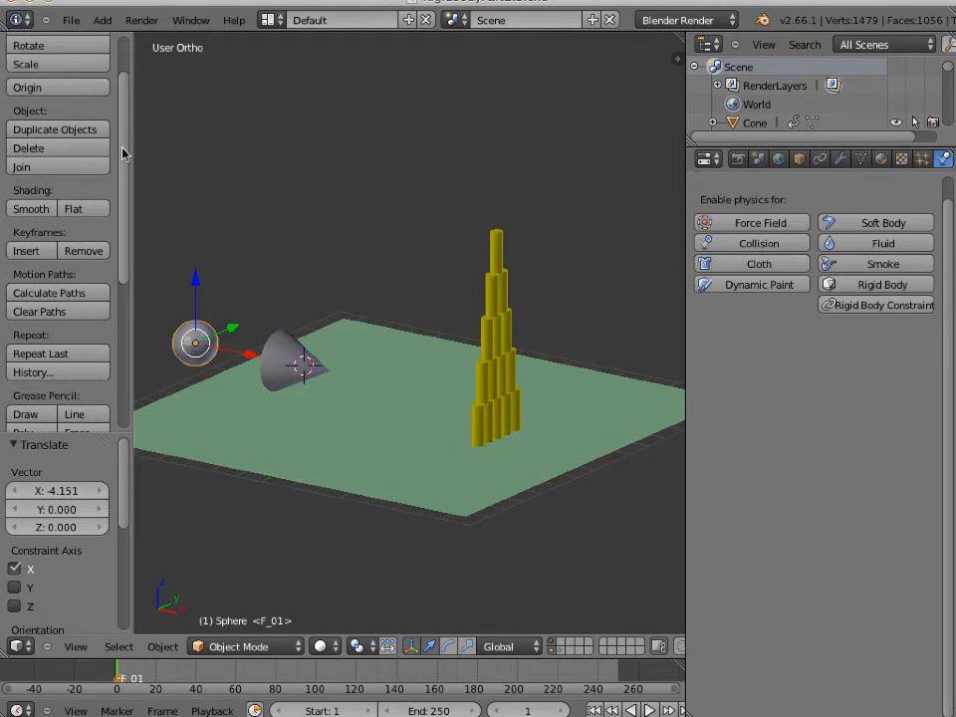
left_click(29, 209)
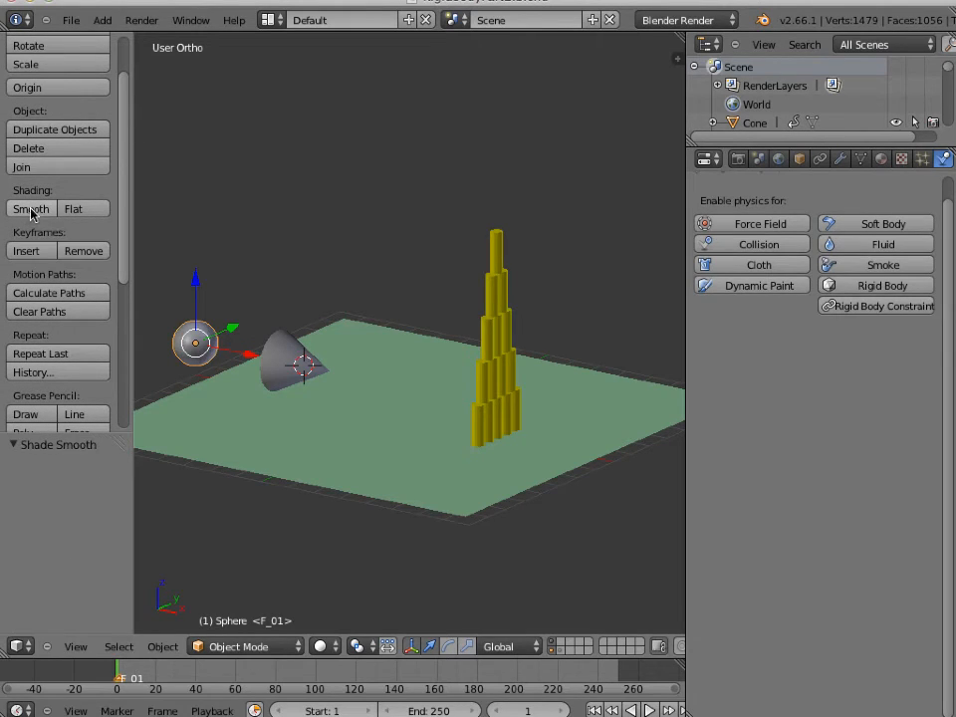
Step: Make the sphere an active rigid body and assign it only to the second collision group
left_click_drag(124, 176, 127, 297)
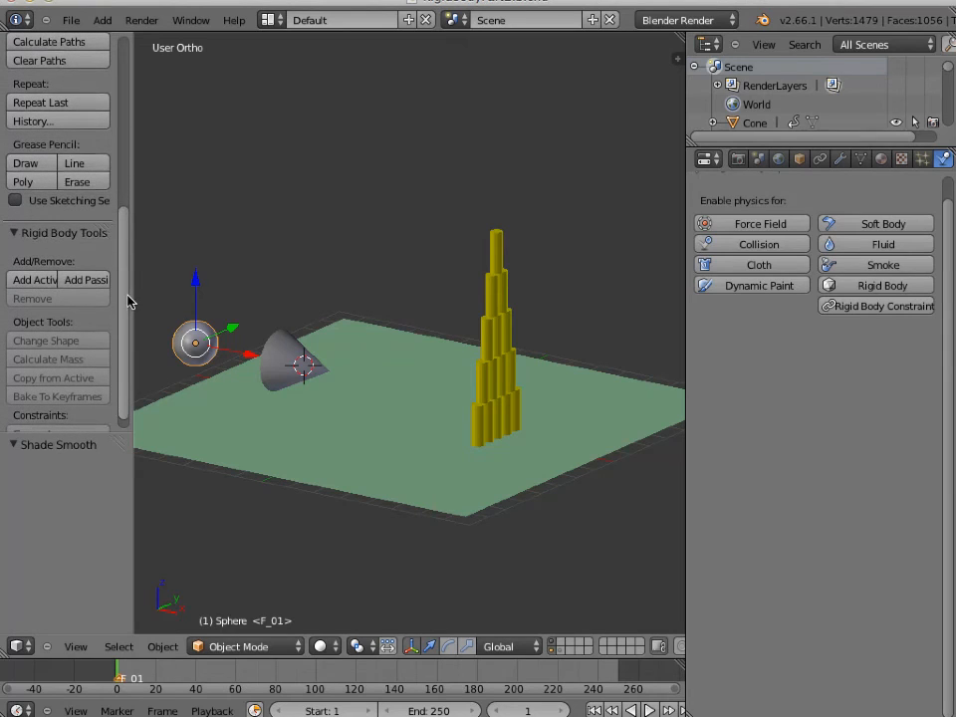
left_click(32, 280)
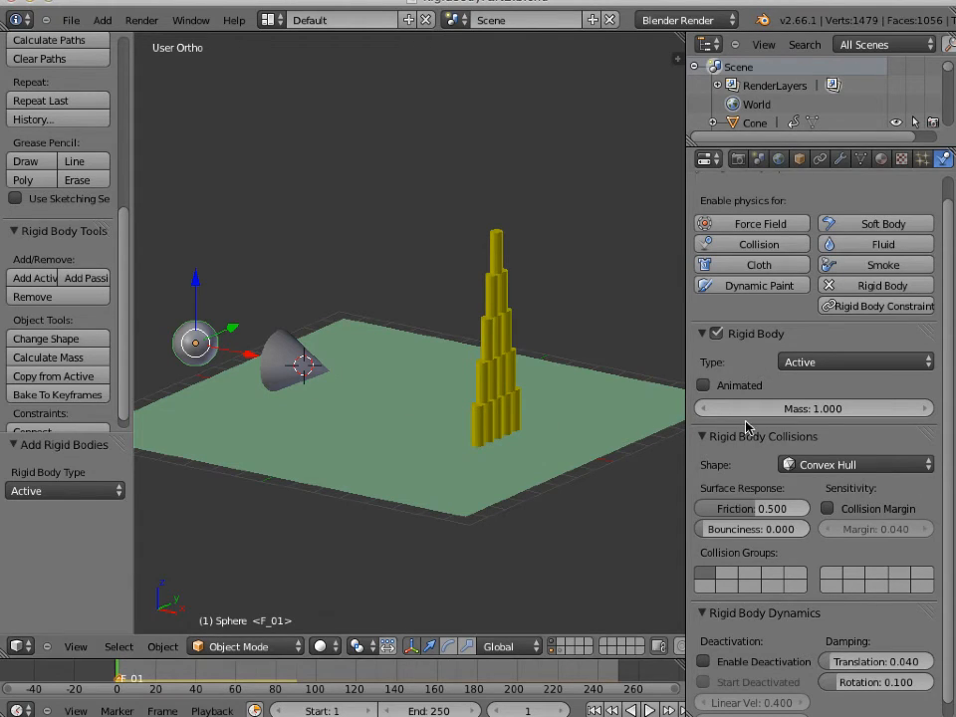
left_click(726, 576)
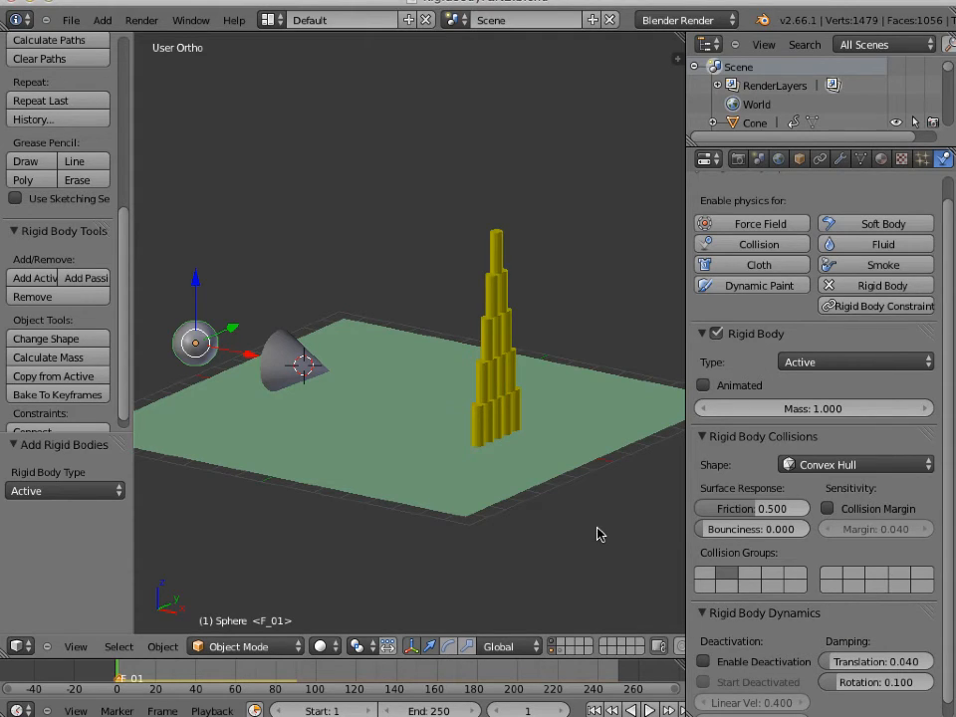
Step: Show the layer holding the red cylinder tower together with the current layer
left_click(561, 653, "shift")
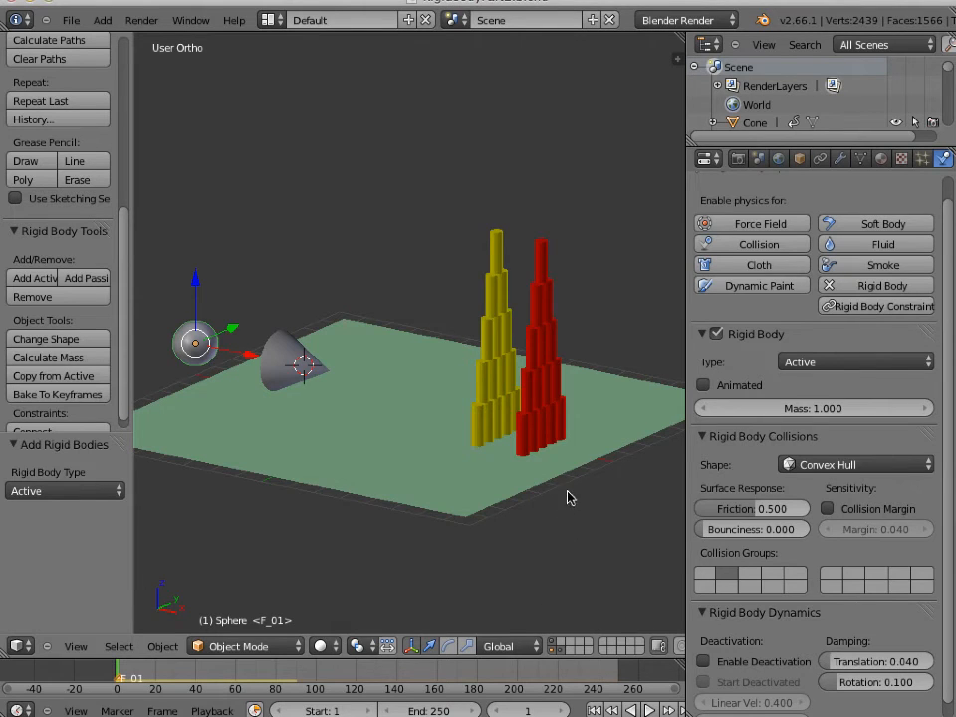
middle_click_drag(572, 488, 504, 489)
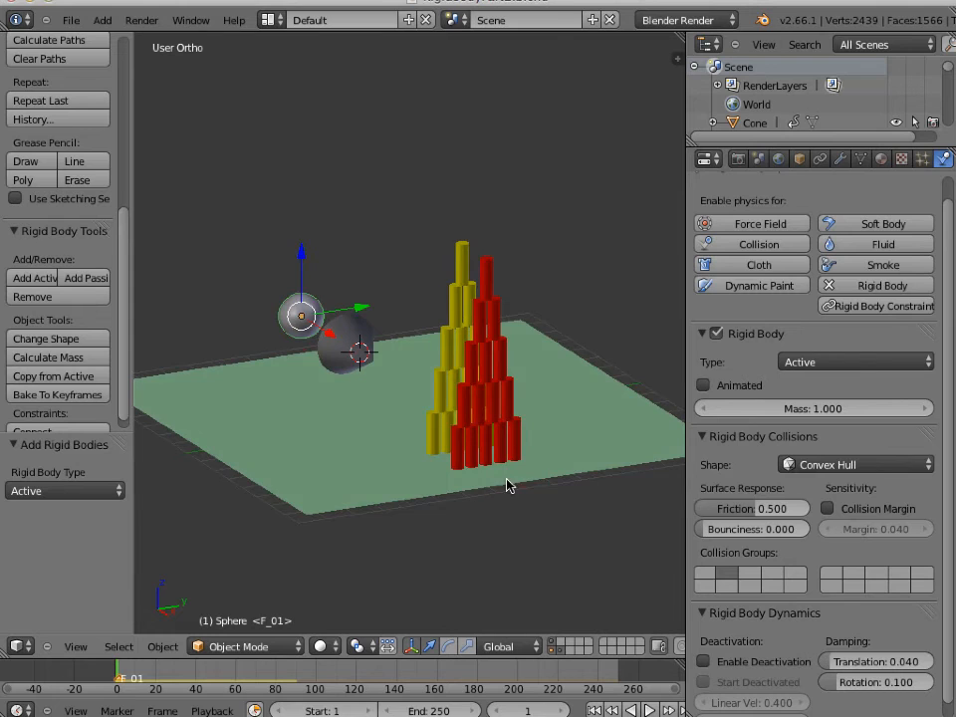
scroll(507, 486, "up", 2)
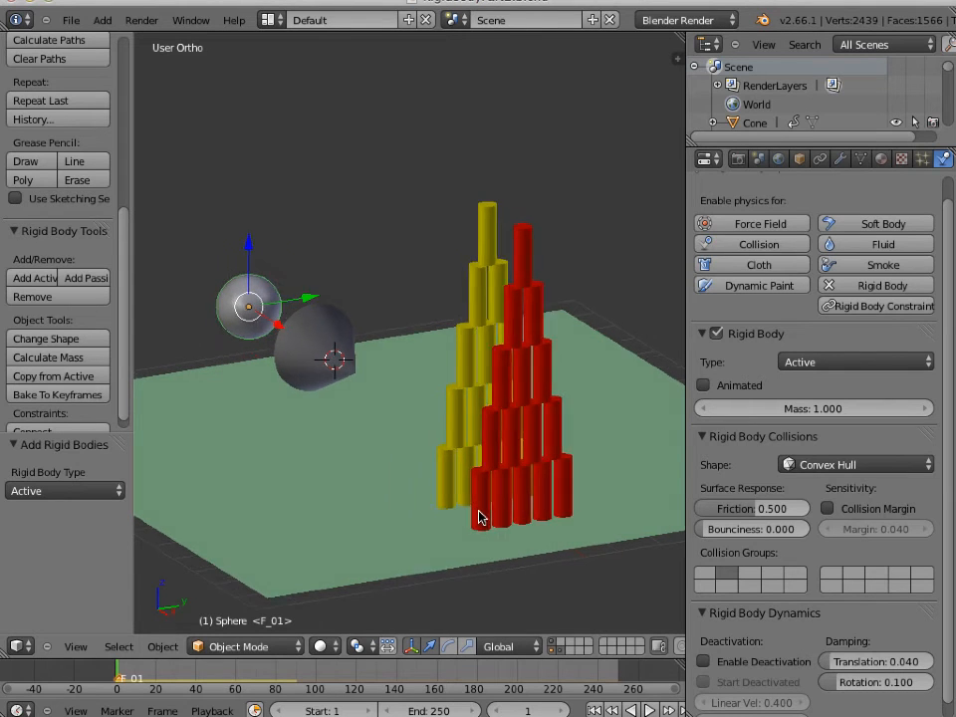
middle_click_drag(478, 517, 499, 507)
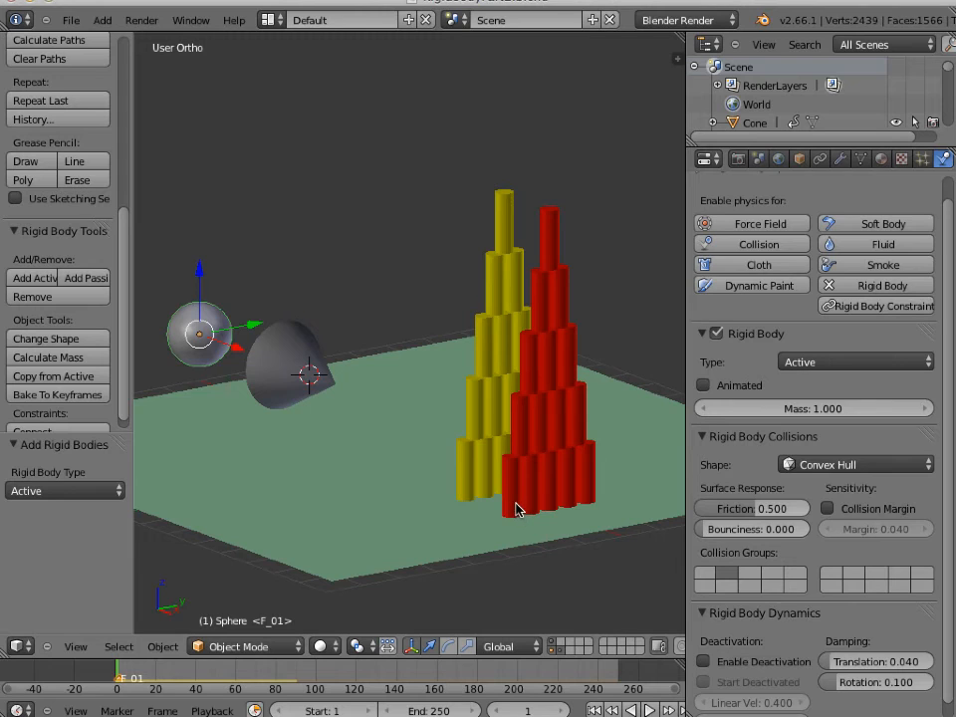
Step: Select all cylinders of the red tower in front view and make them active rigid bodies
key("KP_1")
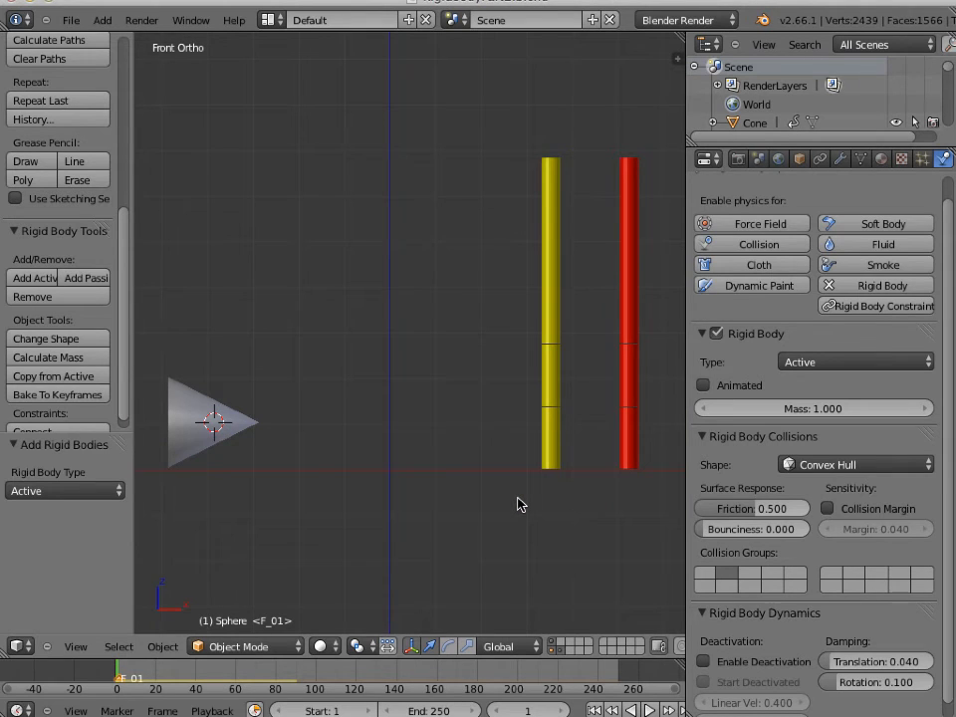
key("a")
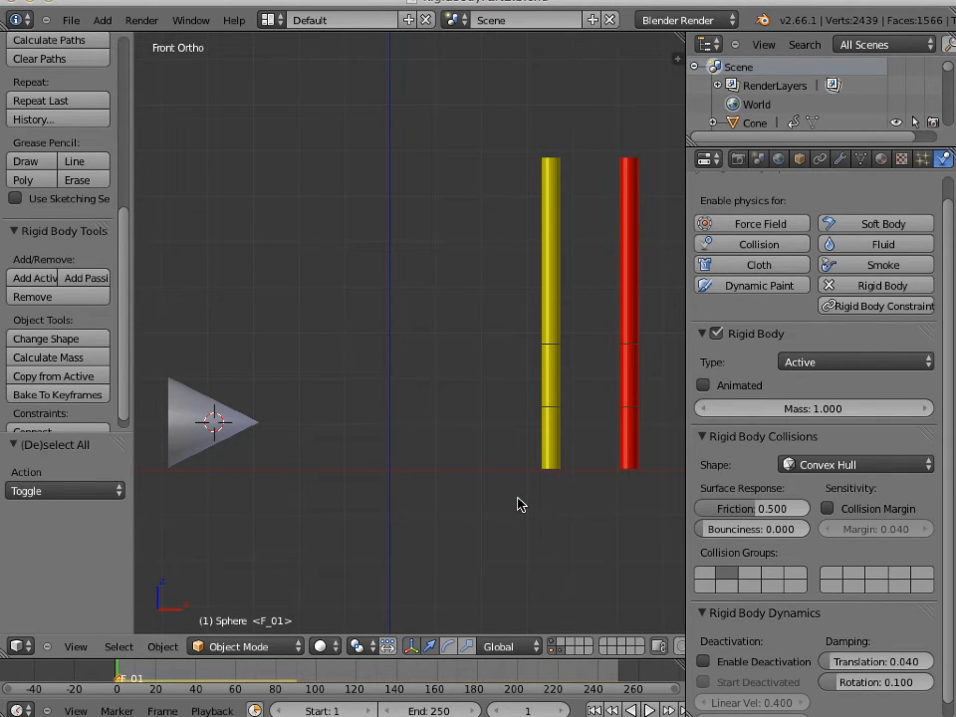
right_click(535, 467)
key("a")
key("b")
left_click_drag(599, 142, 653, 446)
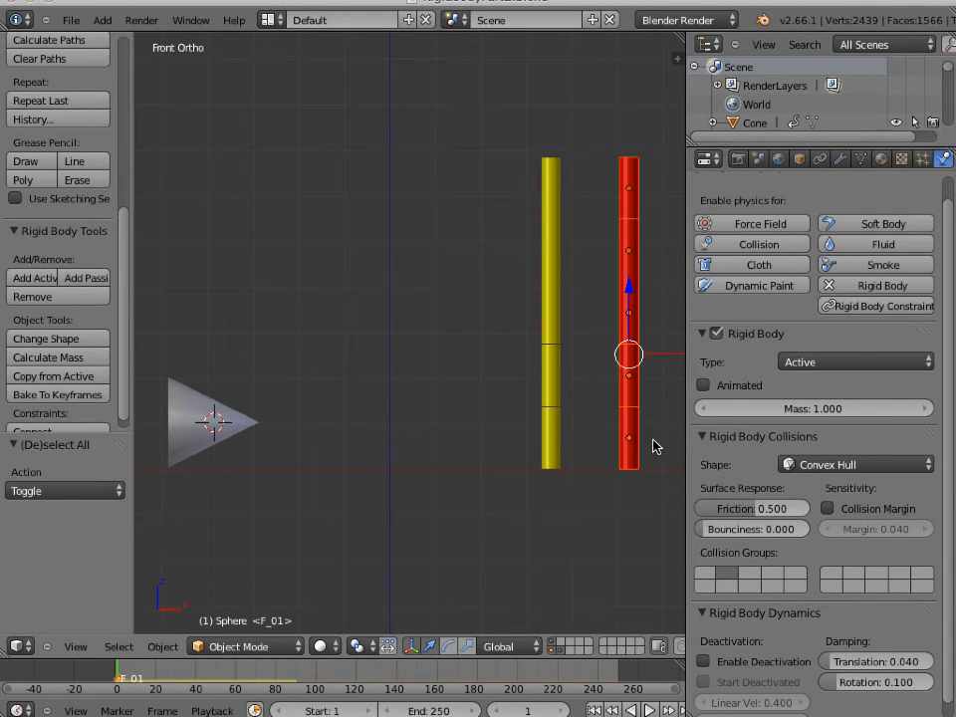
left_click(32, 278)
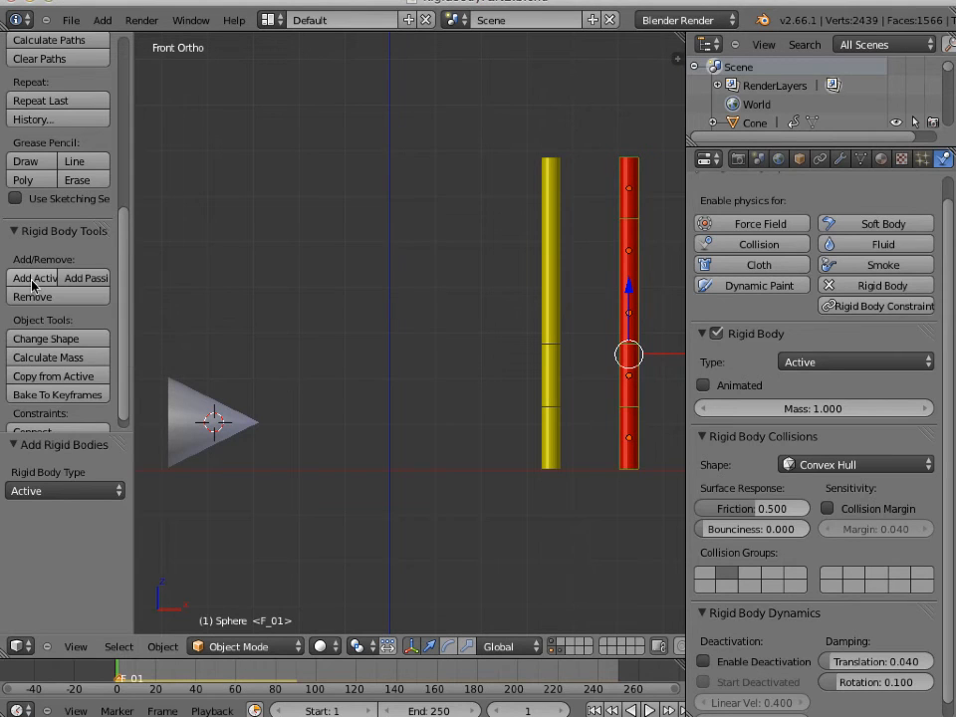
Step: Inspect the collision group settings of individual cylinders in the red tower
middle_click_drag(479, 437, 362, 468)
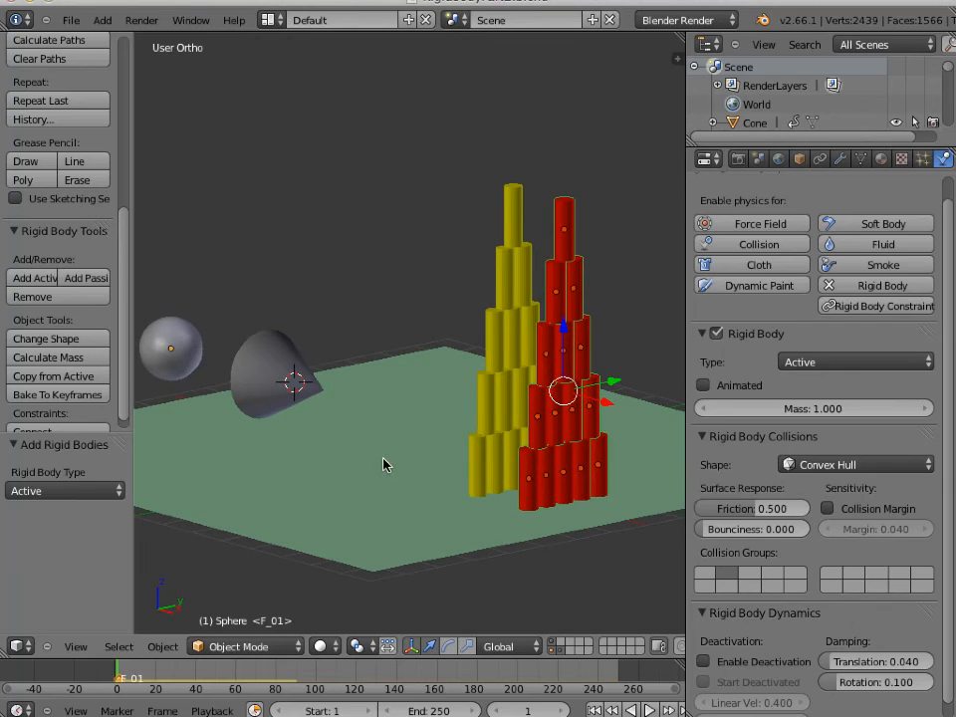
middle_click_drag(452, 463, 409, 446, "shift")
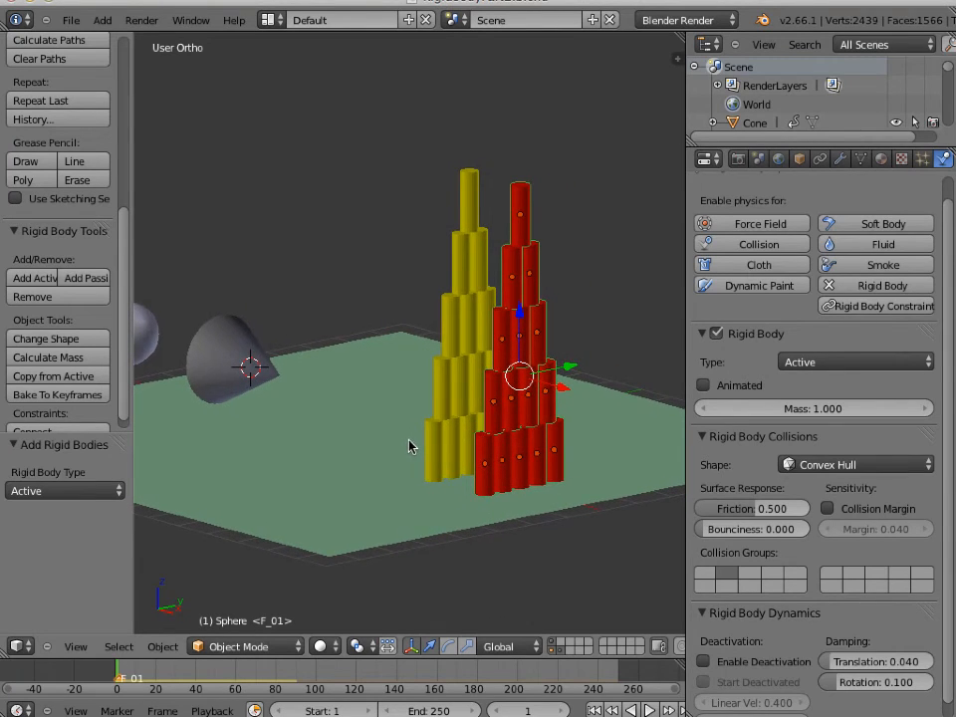
key("a")
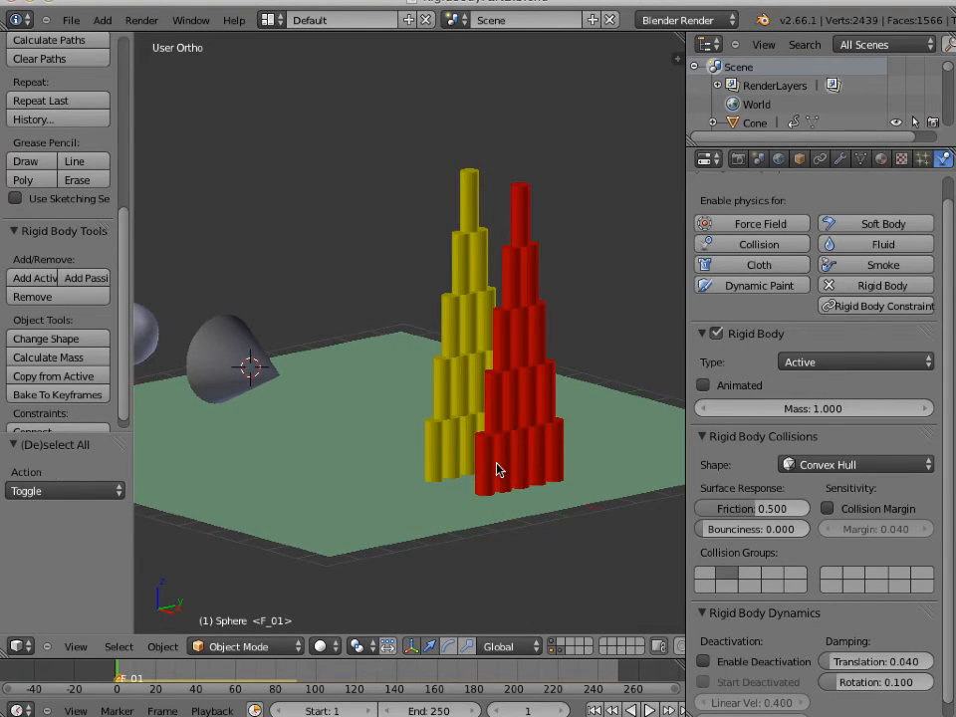
right_click(499, 470)
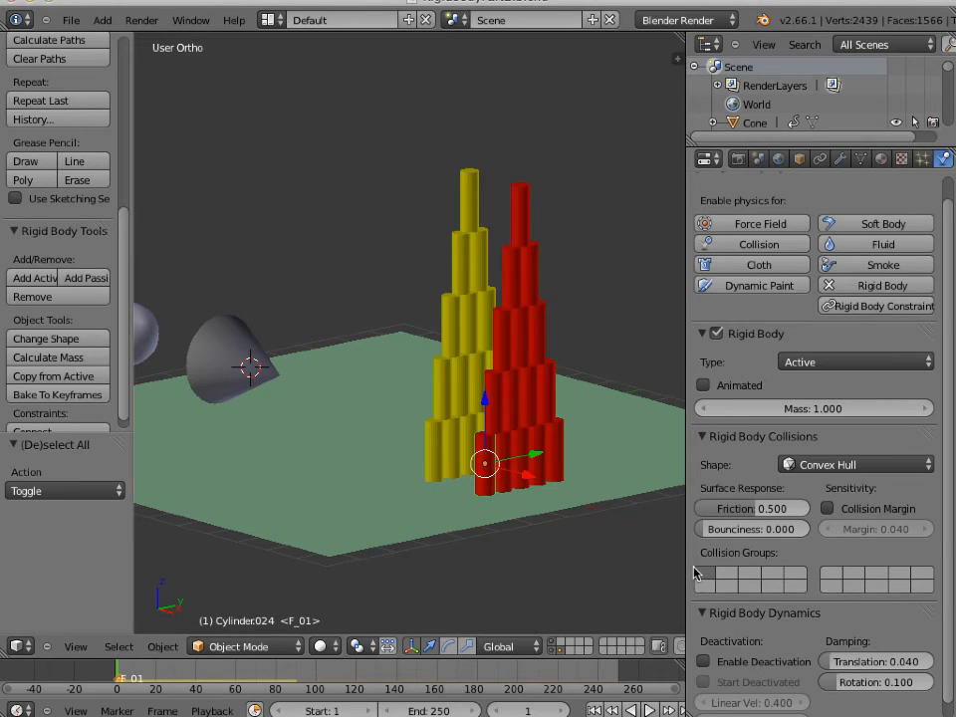
right_click(510, 409)
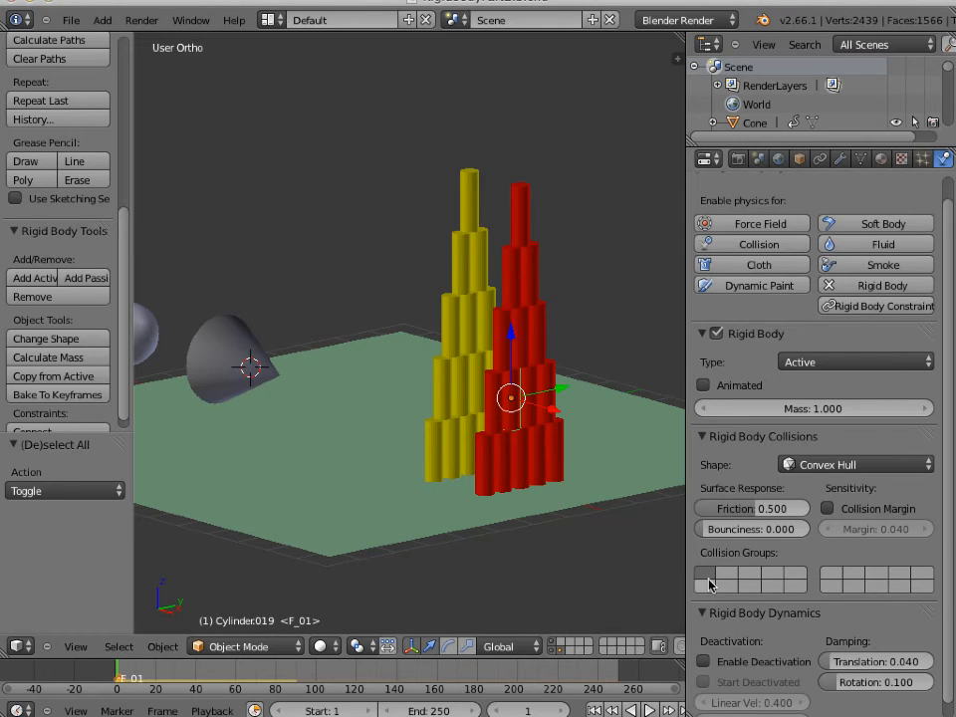
right_click(537, 353)
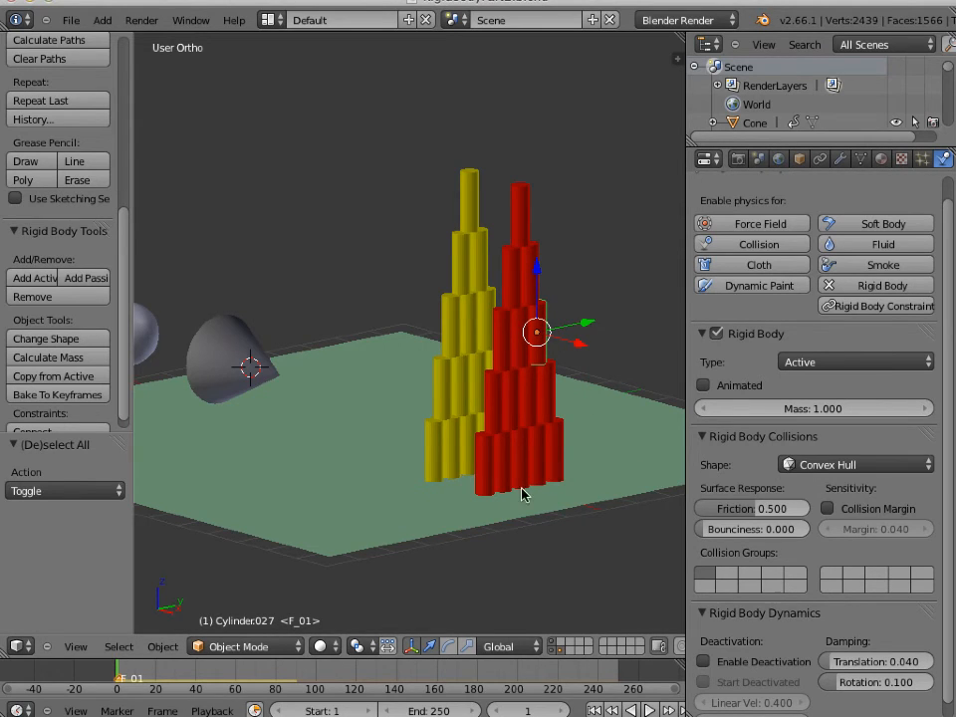
Step: Assign each of the five cylinders in the red tower's bottom row only to the second collision group
right_click(486, 484)
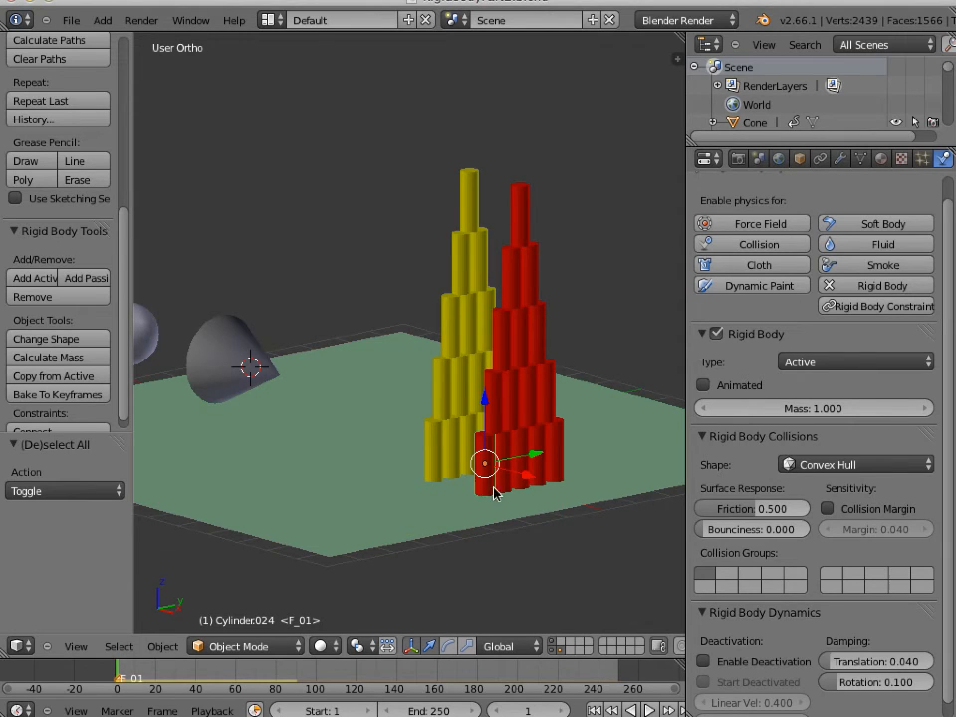
left_click(726, 583)
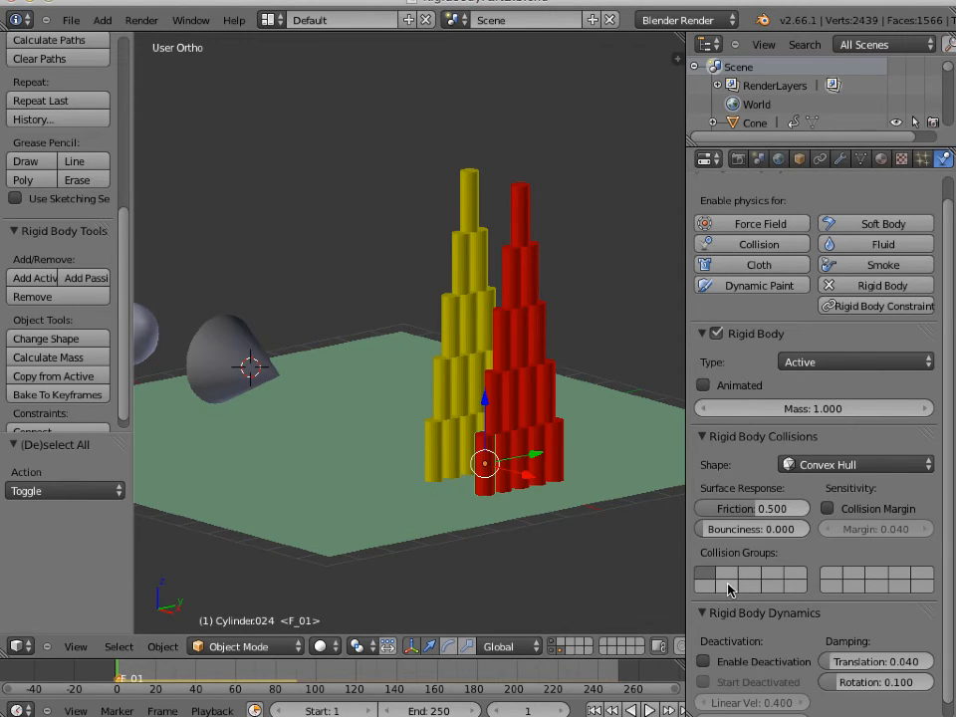
right_click(502, 461)
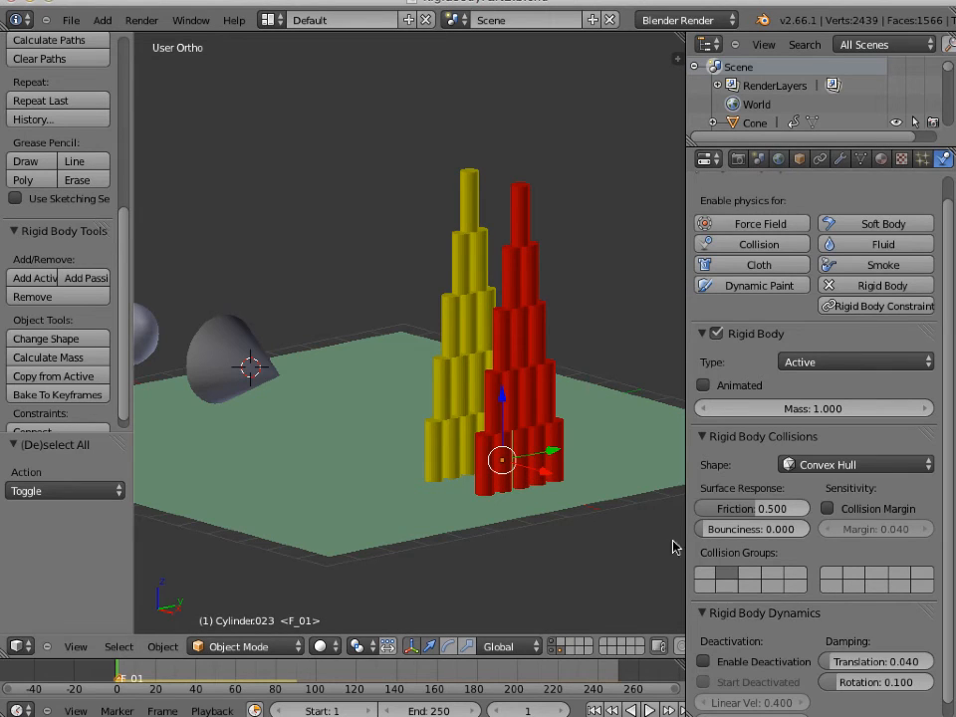
right_click(520, 453)
left_click(728, 577)
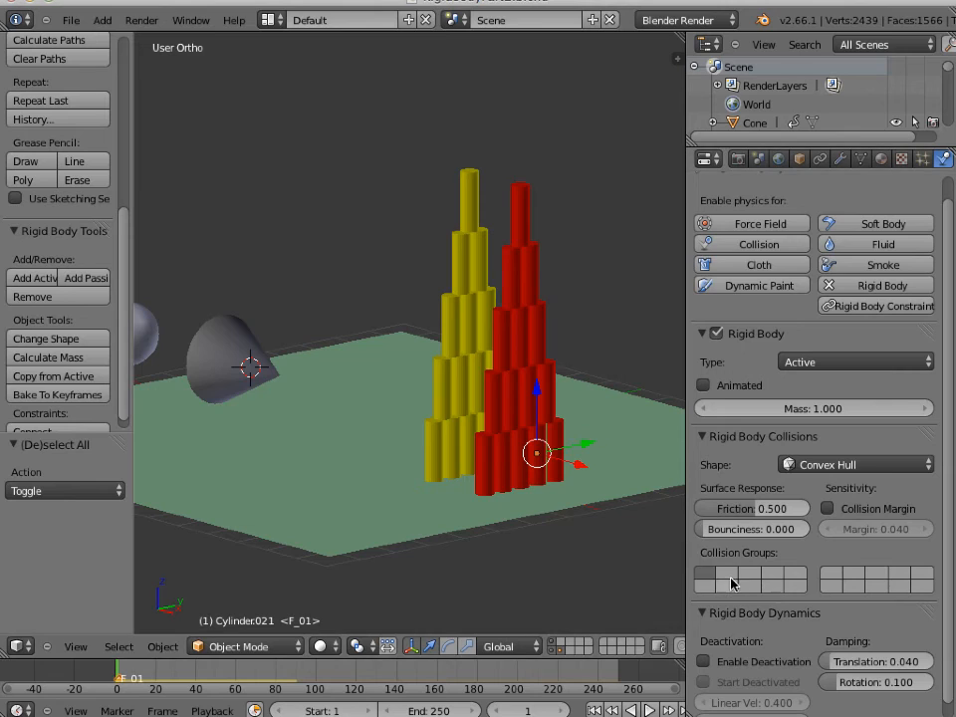
right_click(554, 456)
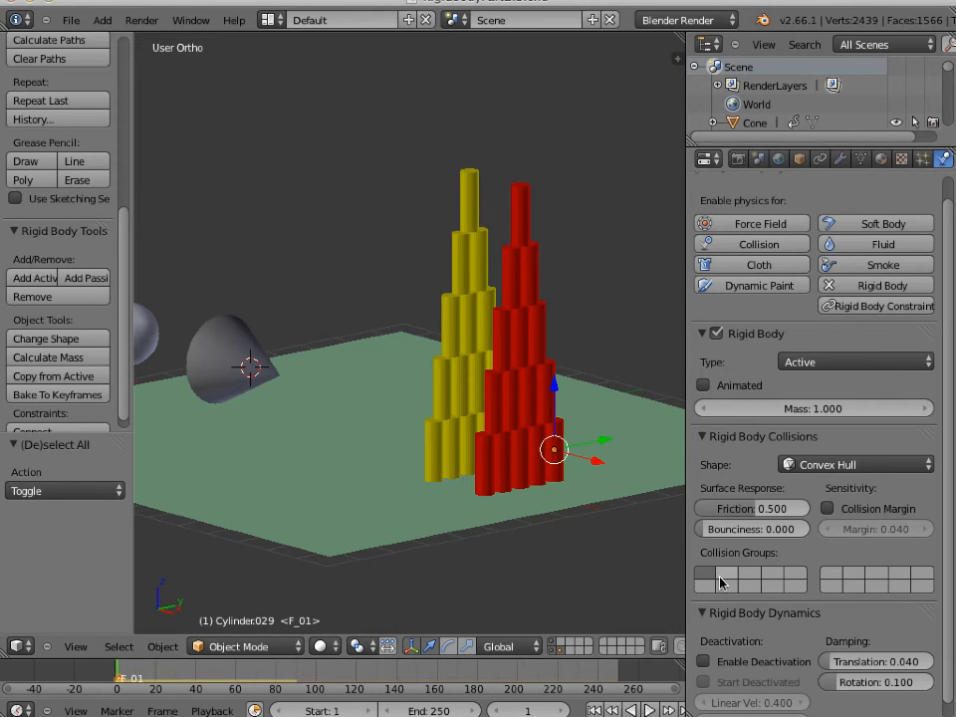
Step: Assign each of the four cylinders in the red tower's second row from the ground only to the second collision group
right_click(504, 424)
left_click(725, 574)
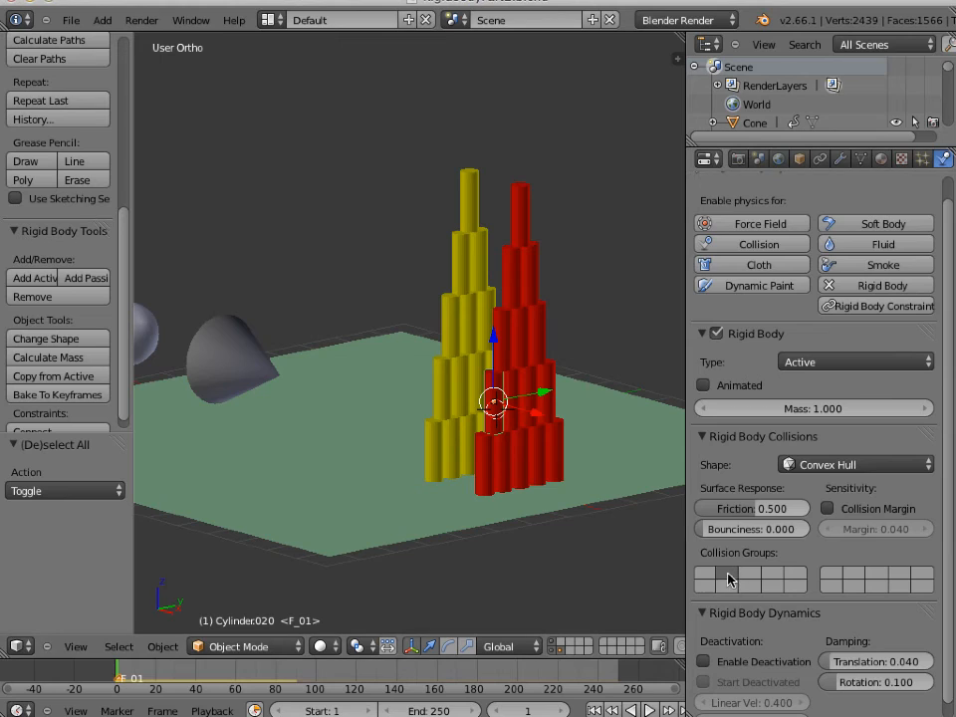
right_click(528, 426)
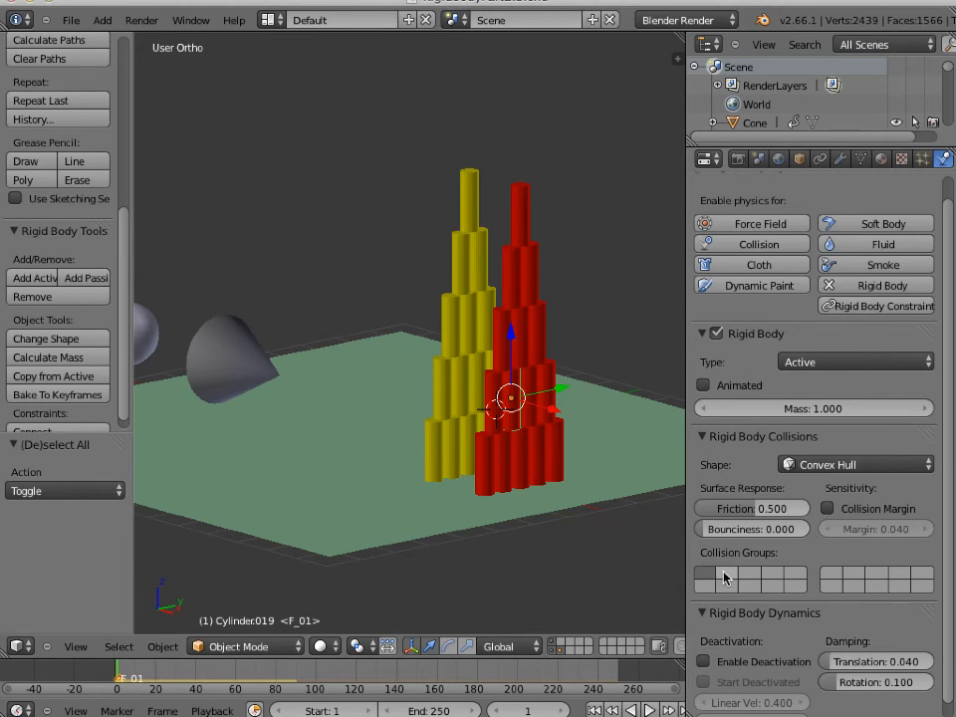
right_click(536, 418)
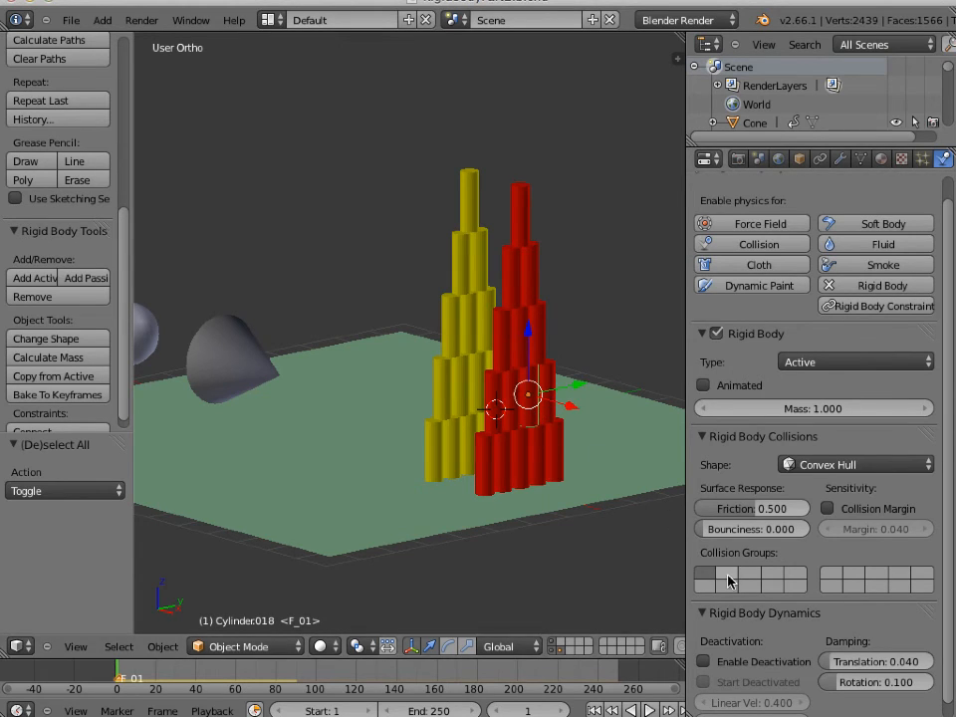
right_click(551, 411)
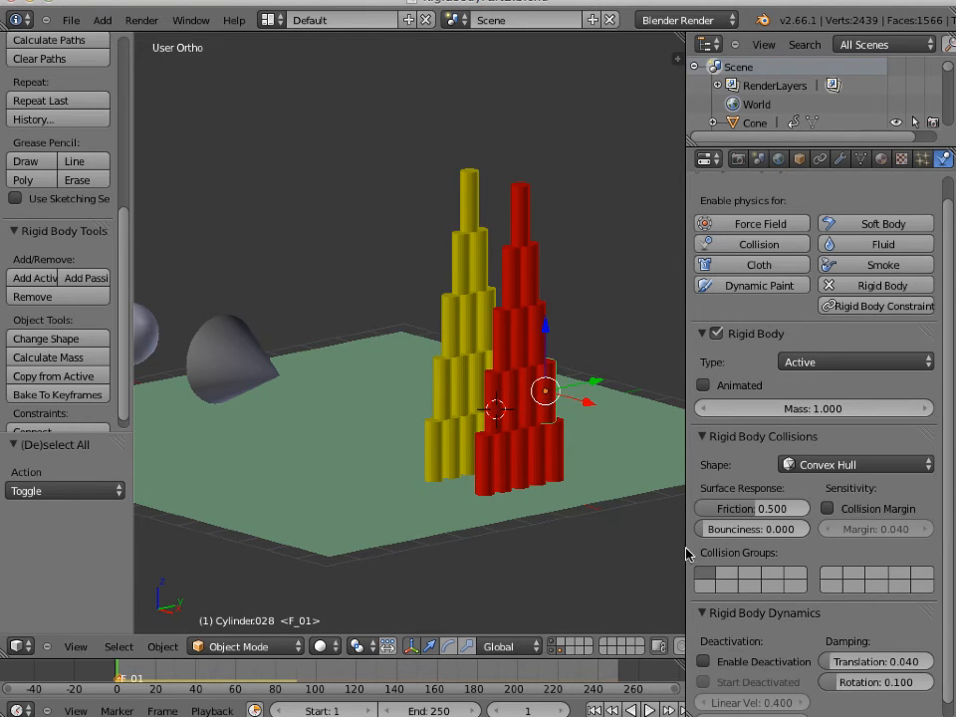
Step: Assign each of the three cylinders in the red tower's middle row only to the second collision group
right_click(502, 344)
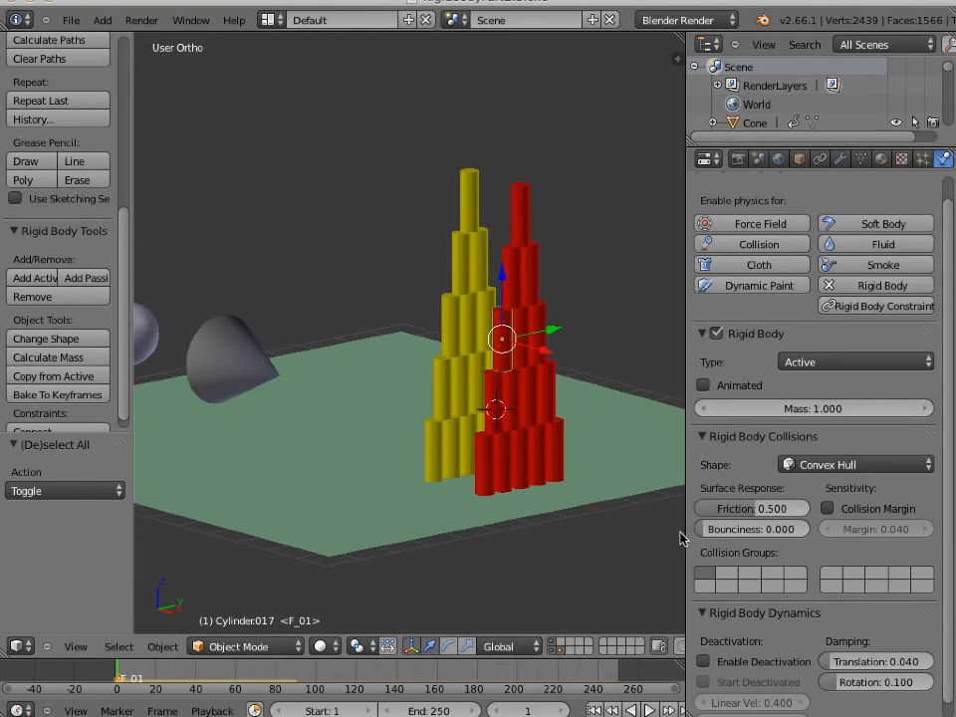
right_click(523, 341)
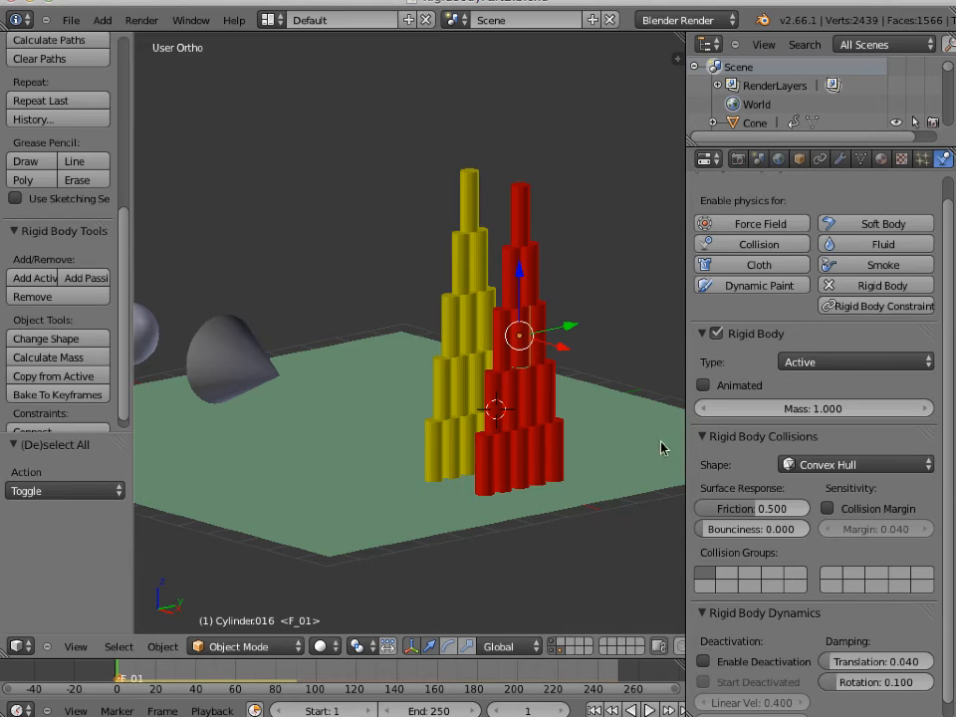
right_click(540, 332)
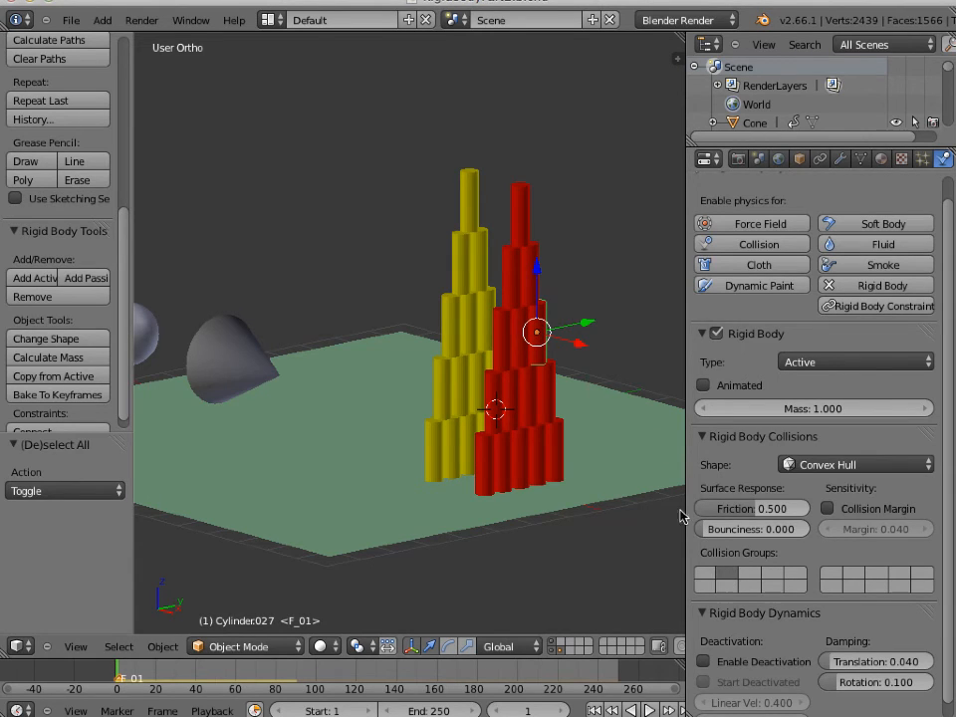
Step: Assign the two cylinders of the red tower's fourth row and its single top cylinder only to the second collision group
right_click(503, 287)
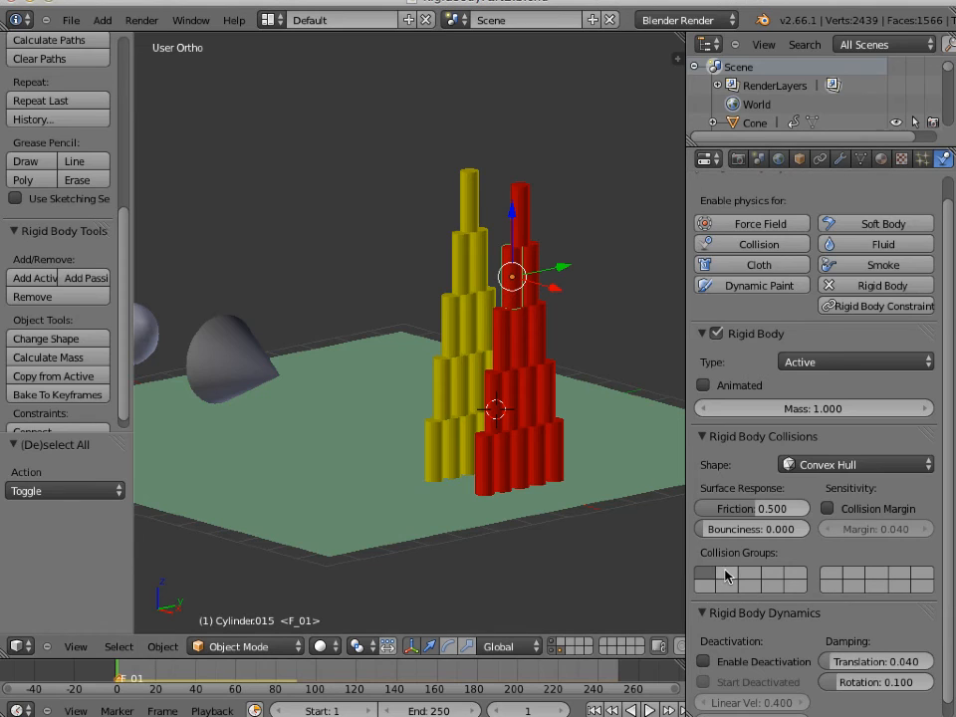
right_click(534, 285)
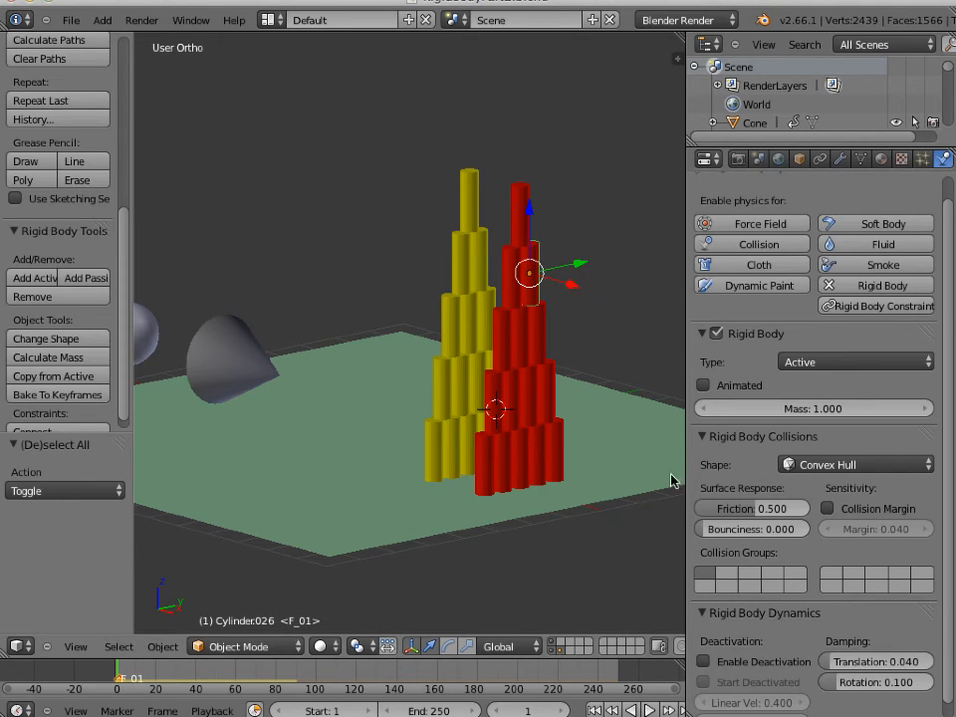
left_click(725, 574)
right_click(517, 239)
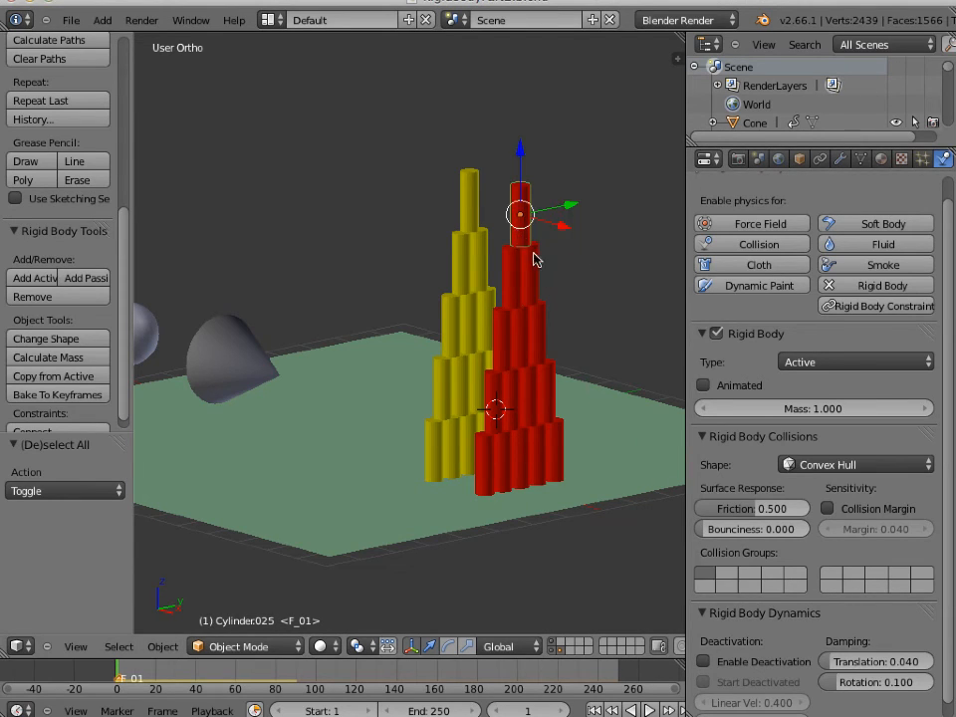
left_click(726, 576)
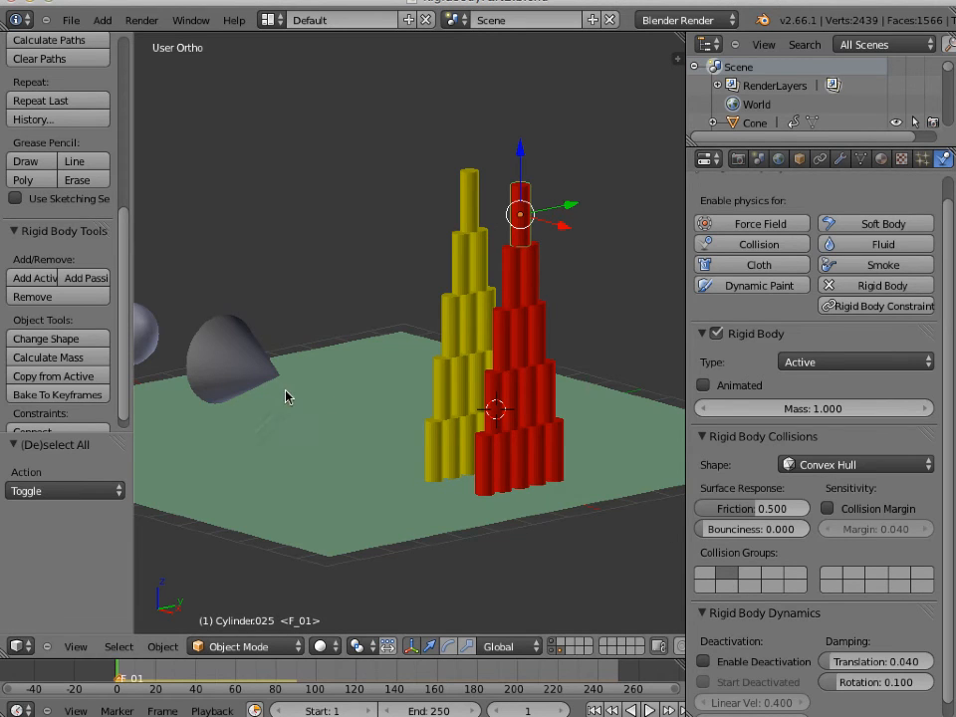
Step: Check the cone's collision group and add the plane to the second collision group in addition to the first
scroll(314, 438, "up", 1)
scroll(312, 438, "down", 2)
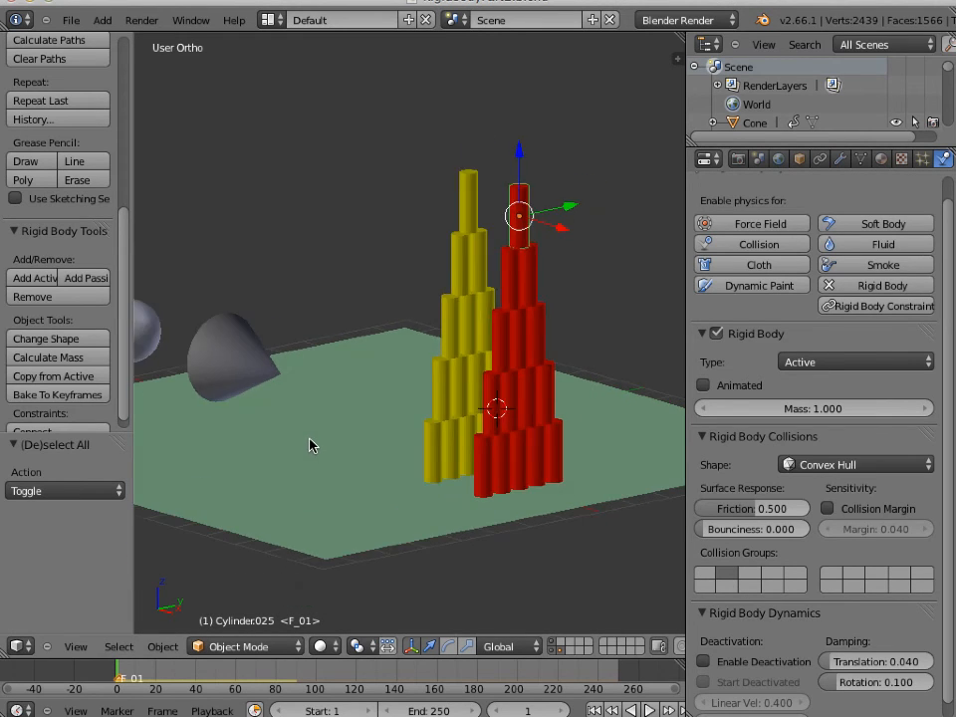
middle_click_drag(306, 441, 399, 440)
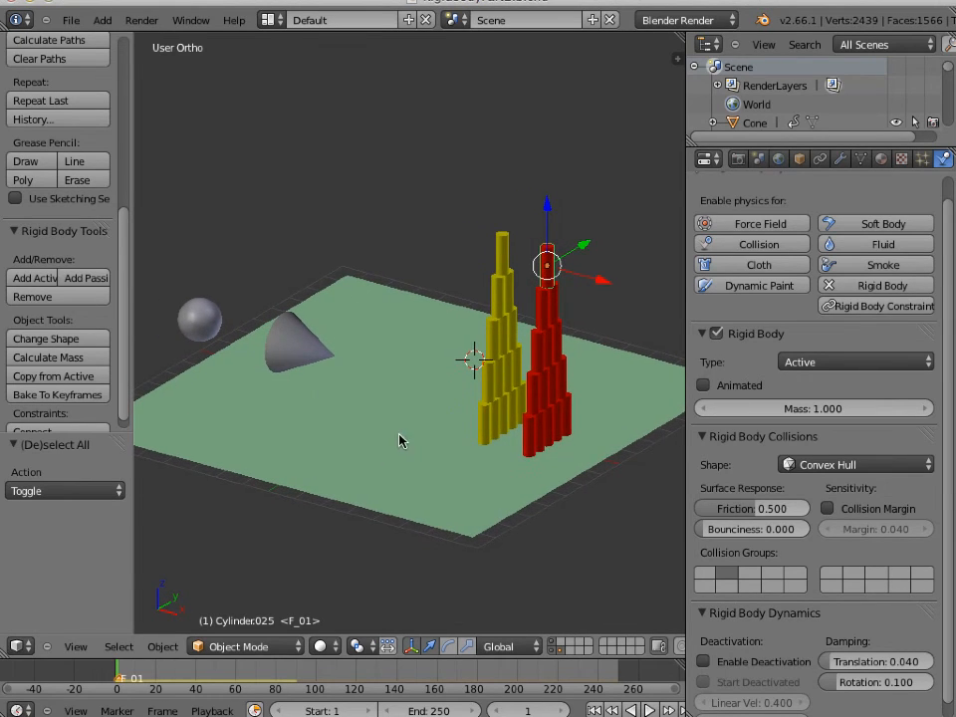
right_click(289, 344)
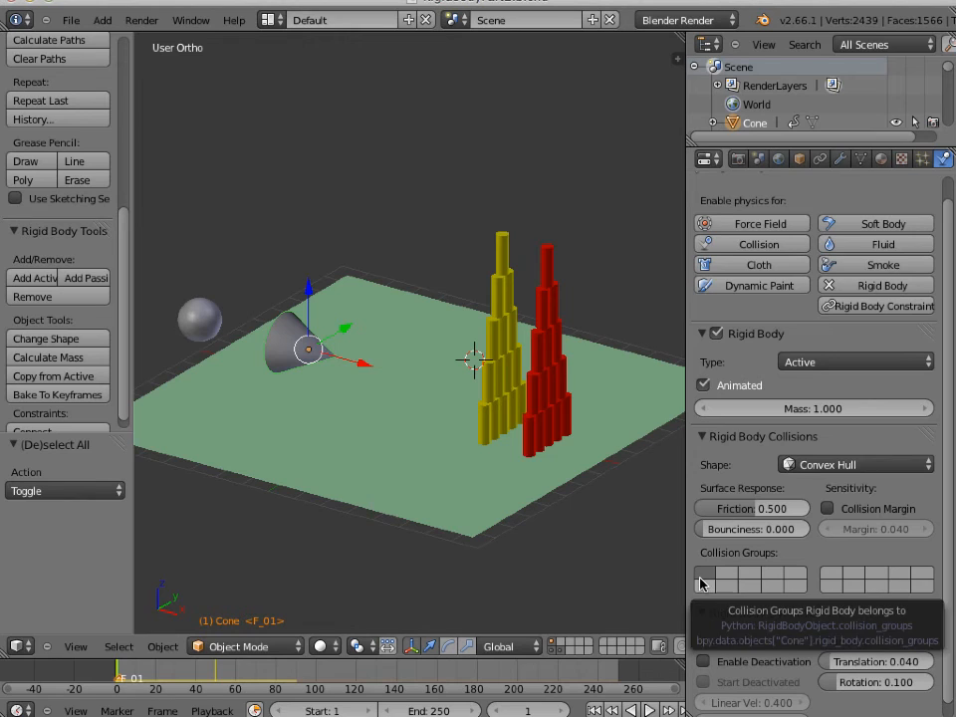
right_click(249, 443)
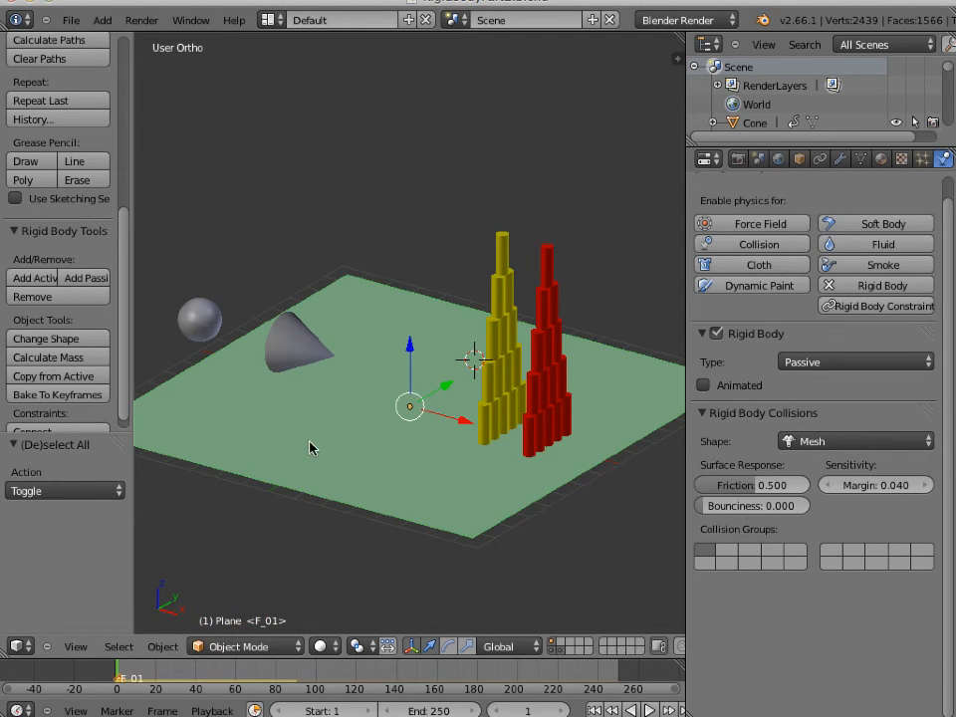
left_click(727, 560, "shift")
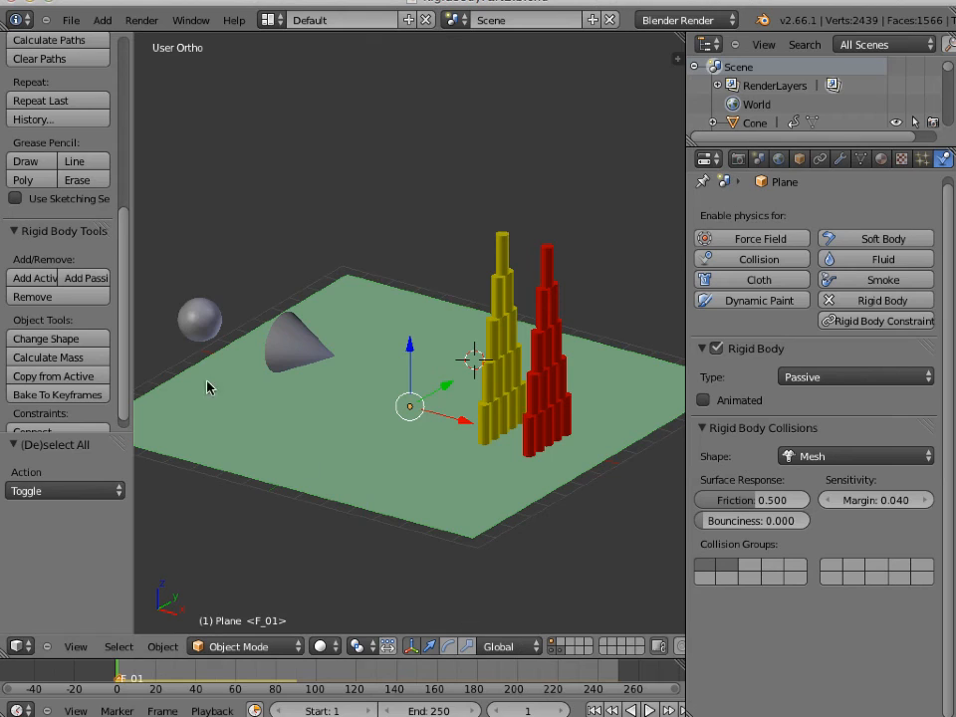
Step: Make the sphere's rigid body animated and insert a location keyframe for it at frame 1
right_click(202, 317)
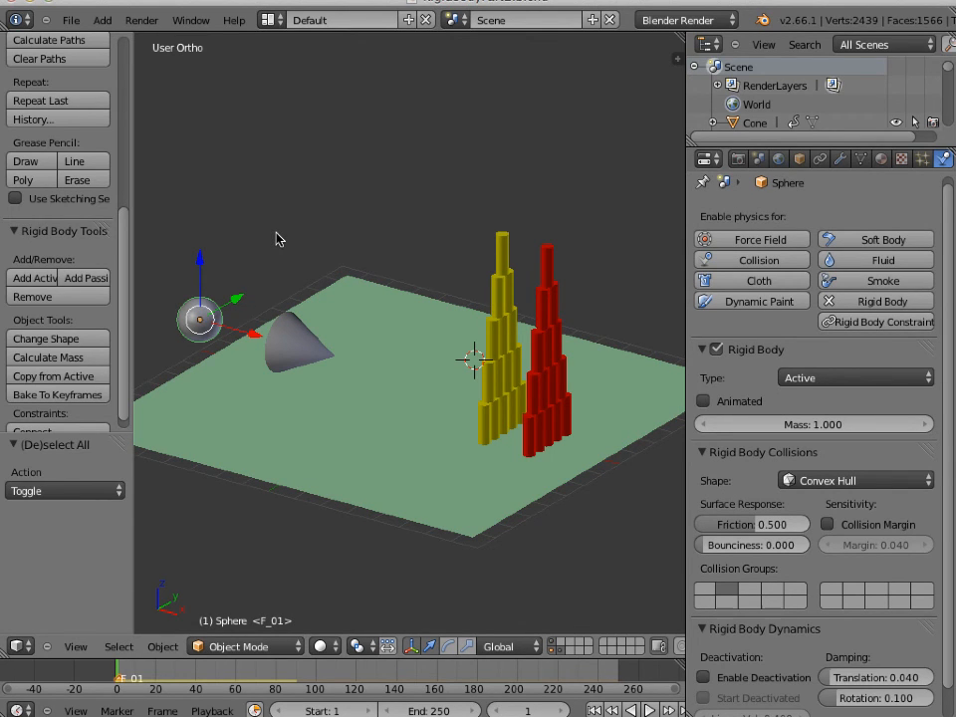
left_click(704, 402)
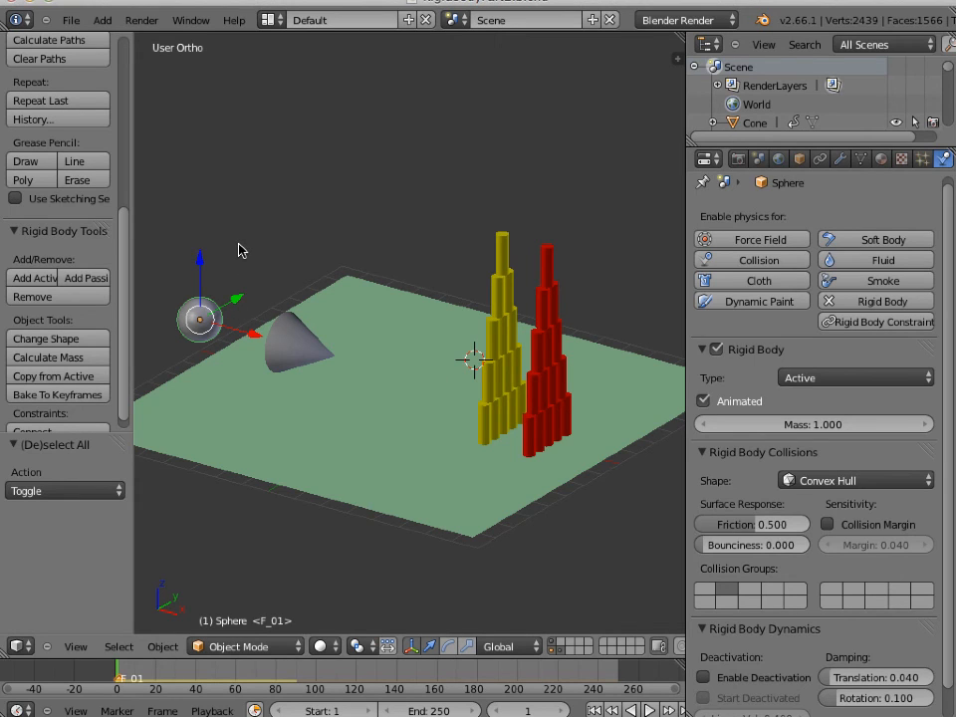
key("i")
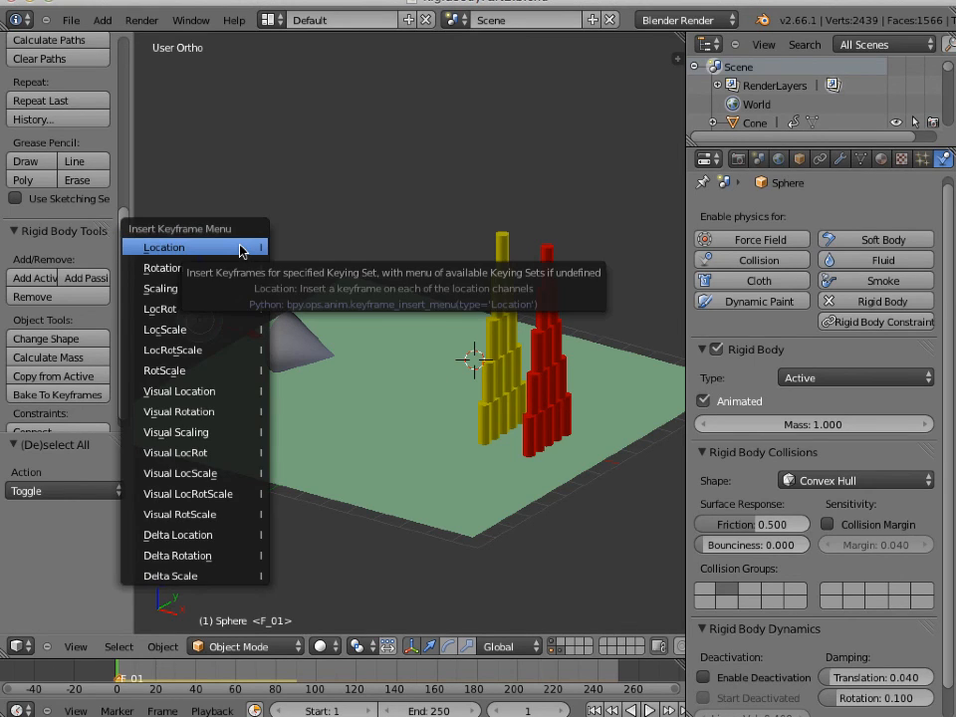
left_click(242, 252)
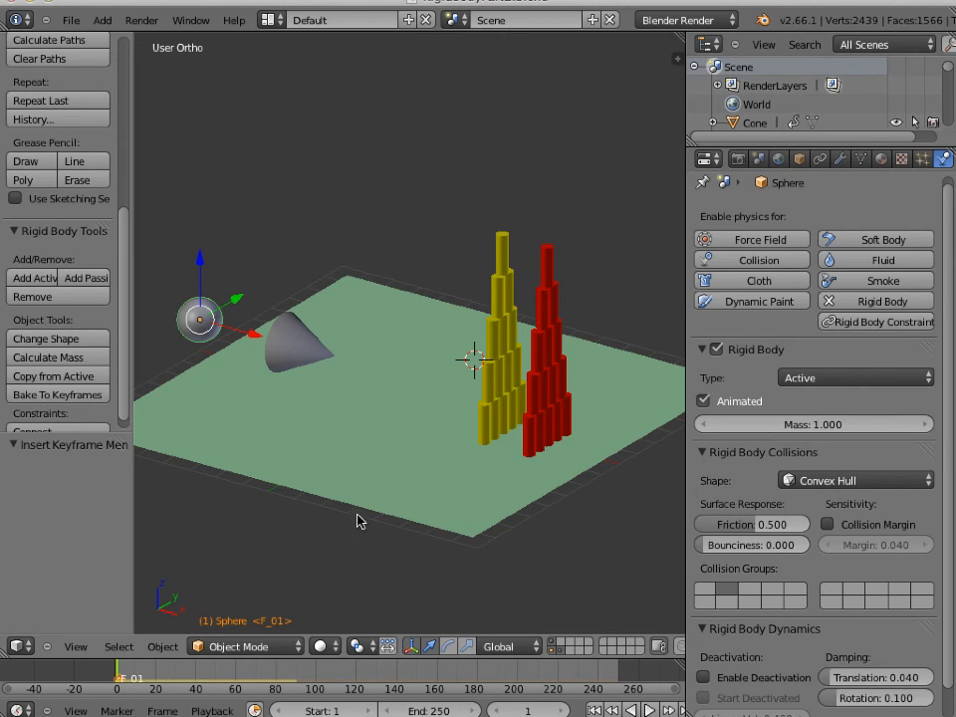
Step: Insert a second location keyframe for the sphere at frame 50, keeping its starting position
left_click(528, 713)
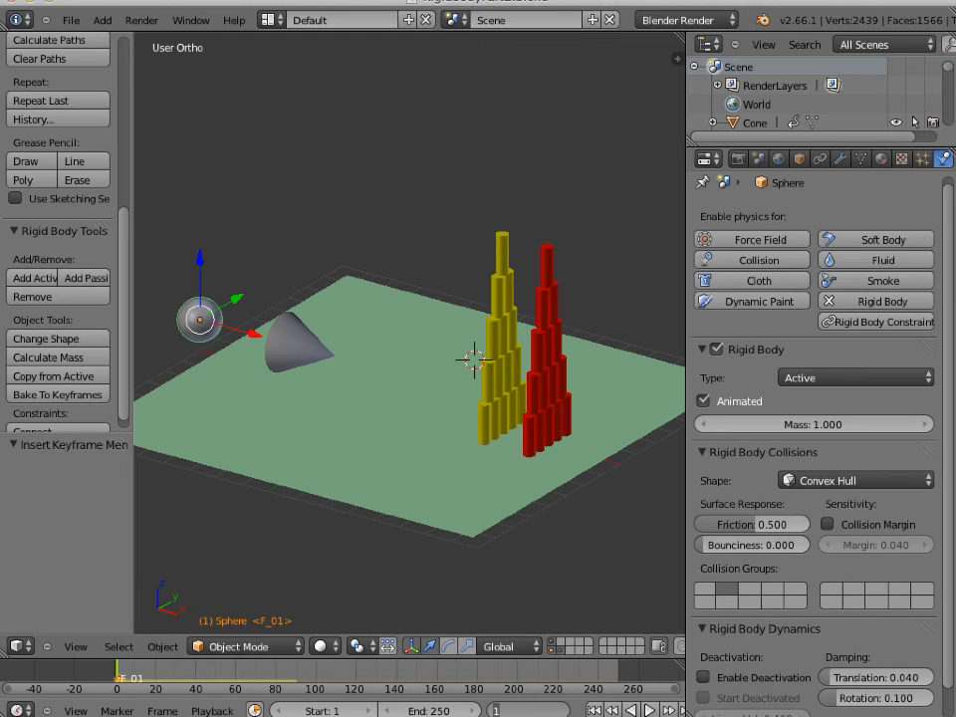
key("Return")
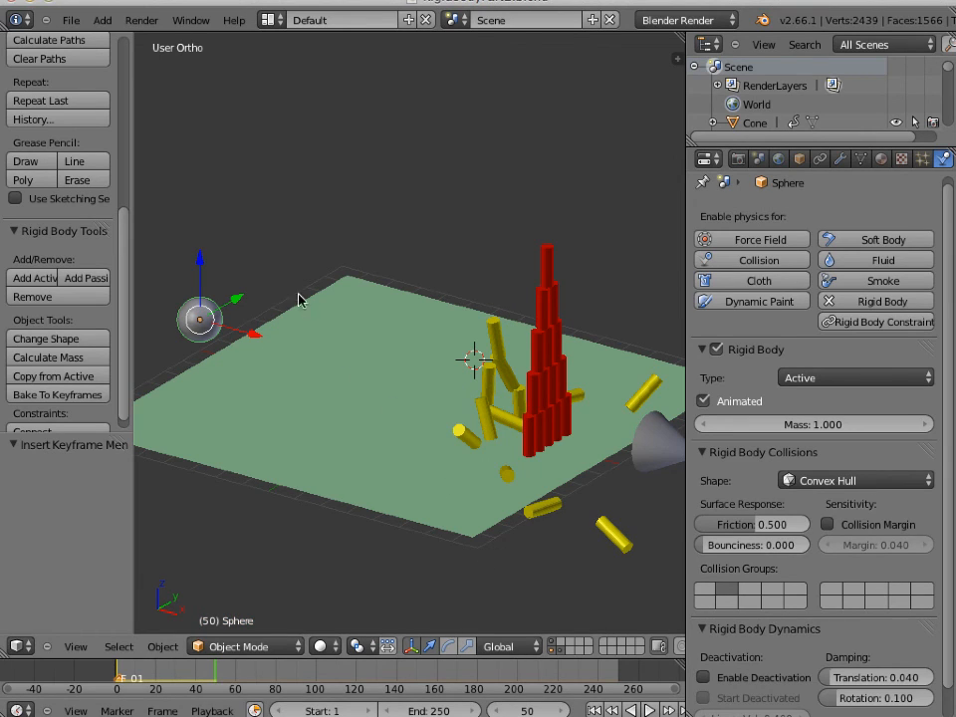
key("i")
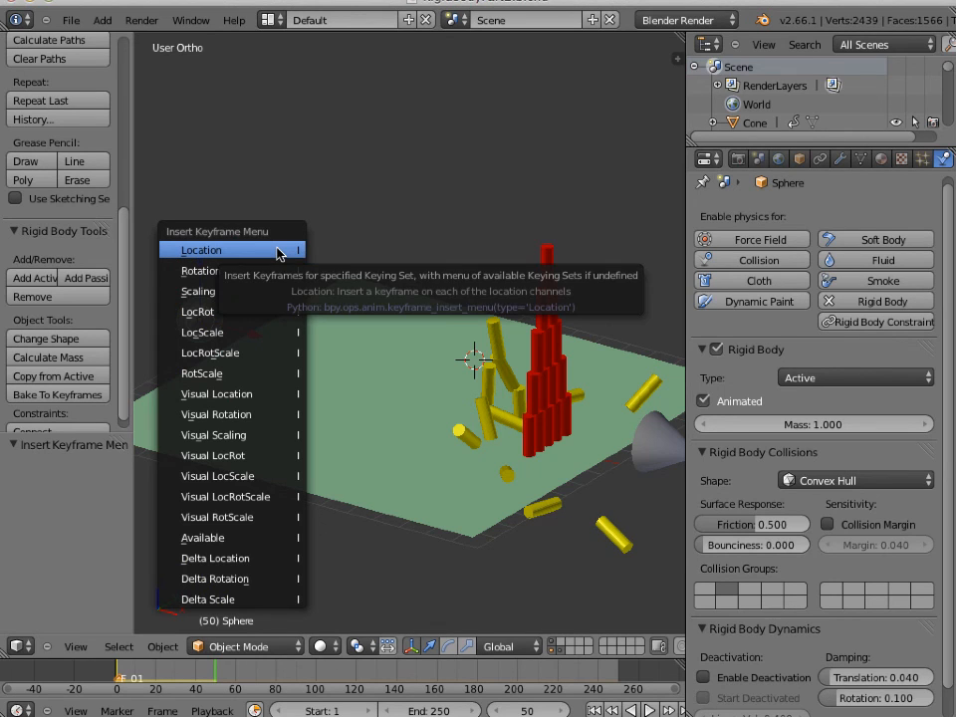
left_click(279, 251)
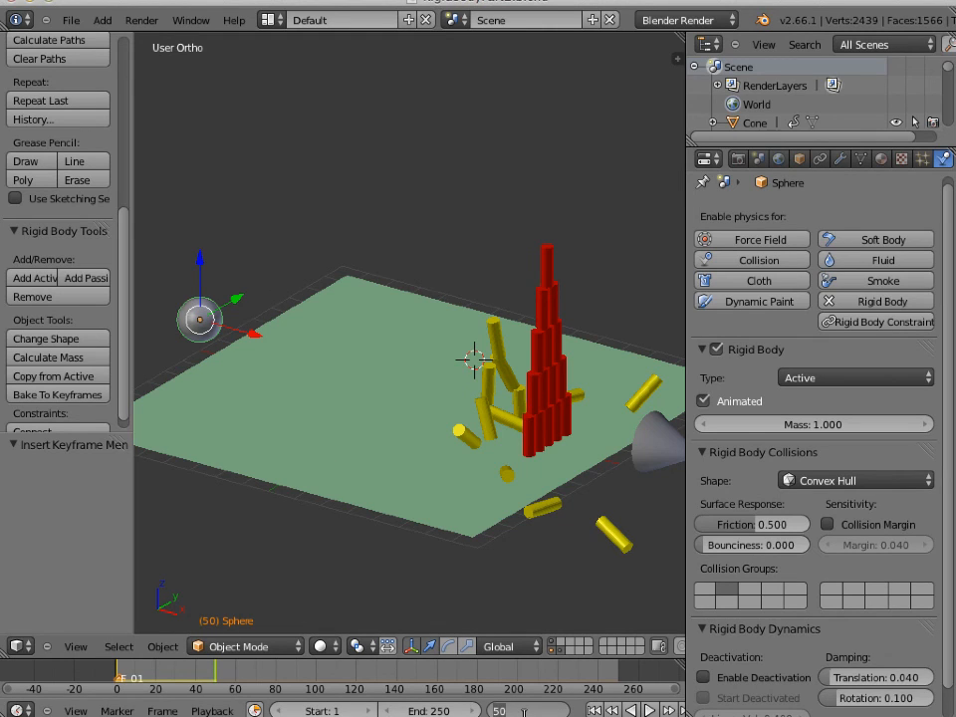
Step: At frame 100, move the sphere about 16.4 units along X past the red tower and insert a location keyframe
key("Return")
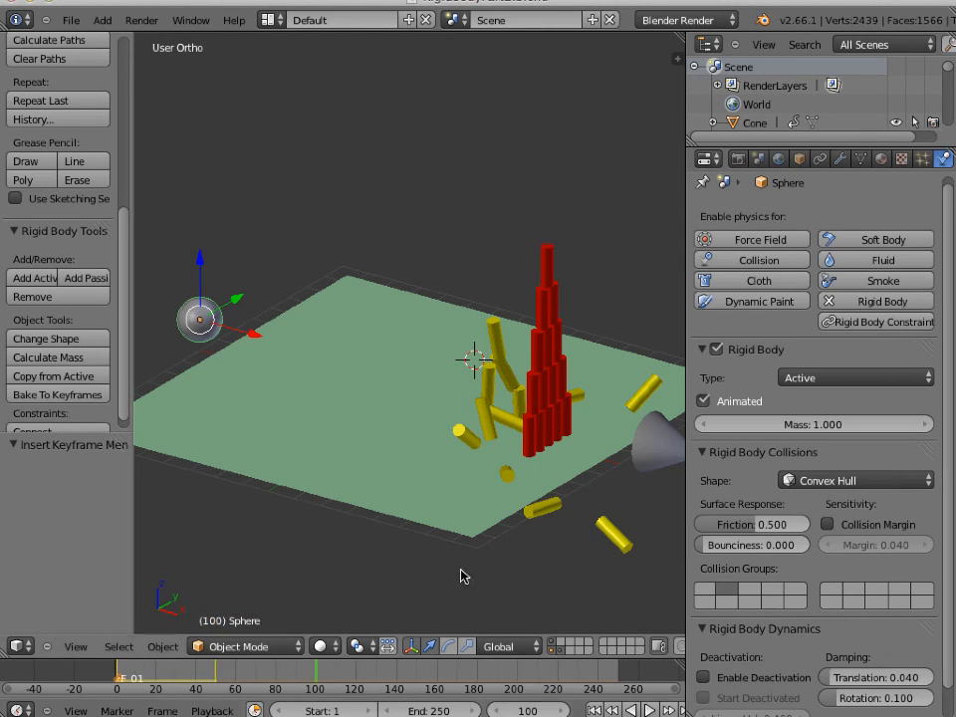
key("g")
key("x")
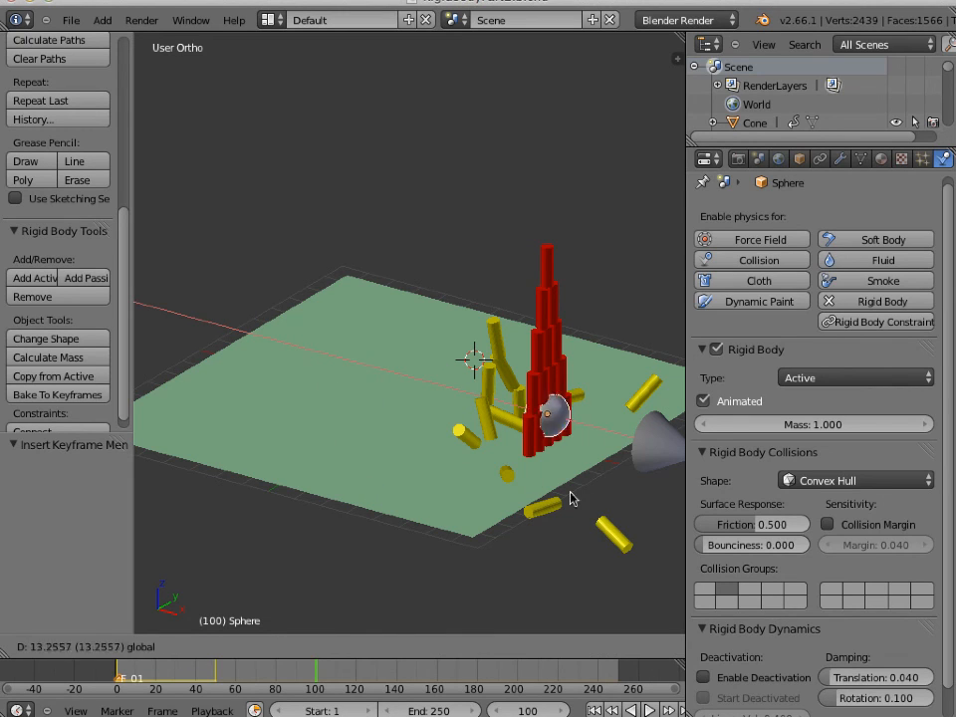
left_click(659, 540)
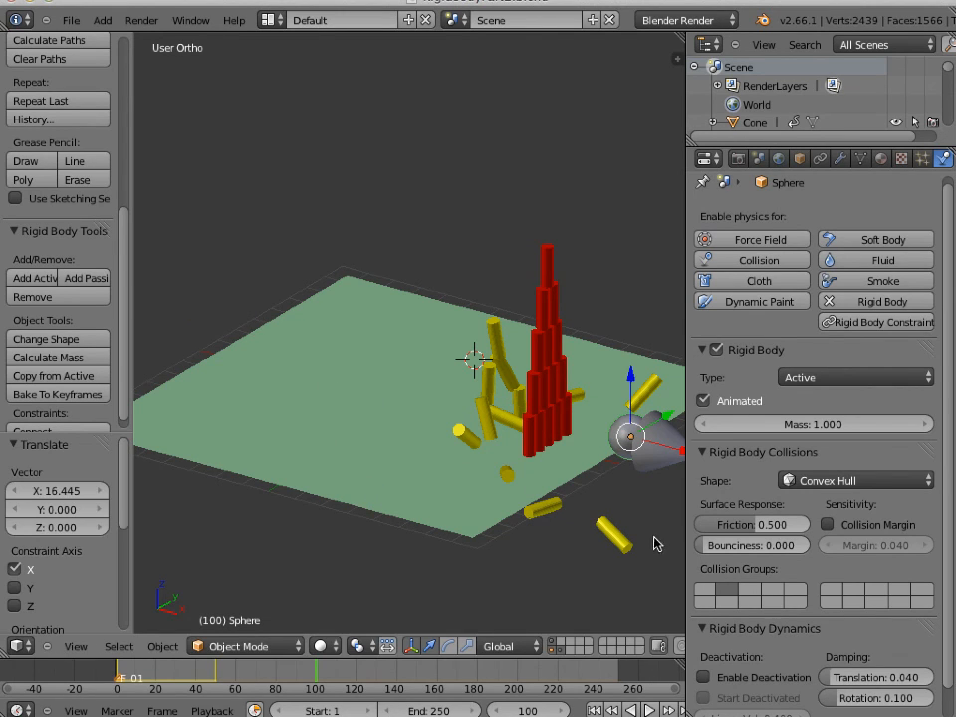
key("i")
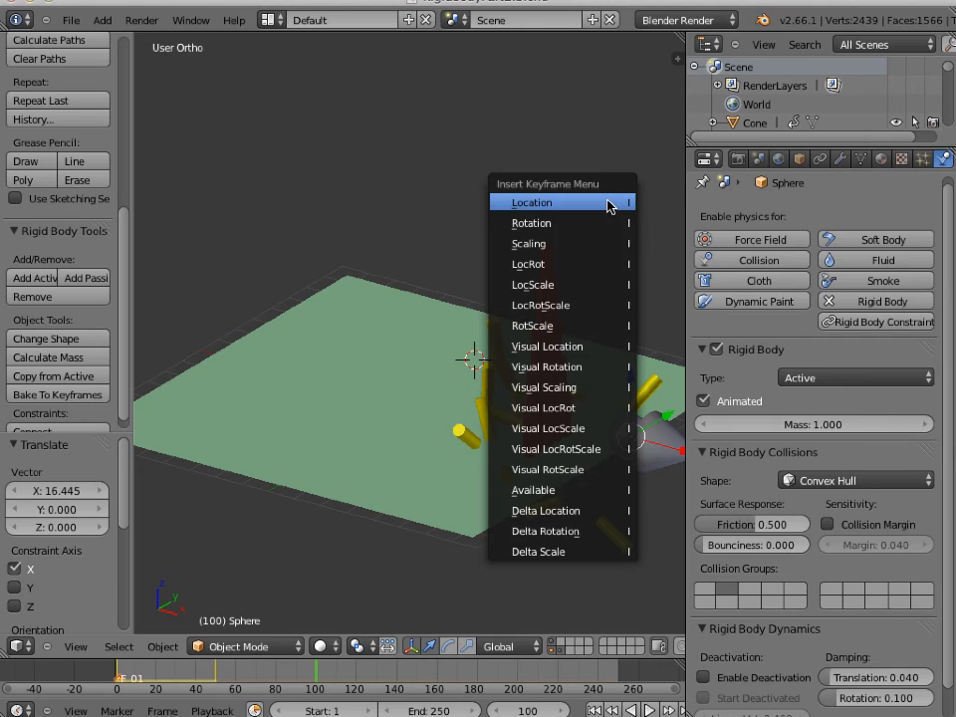
left_click(611, 204)
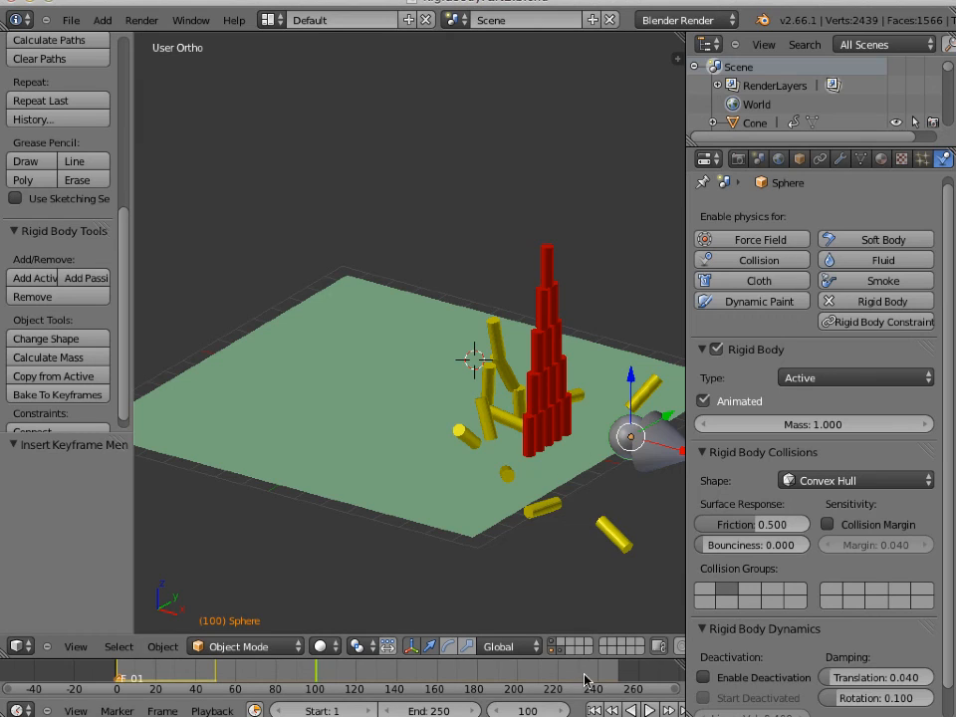
Step: Deselect everything and play the simulation repeatedly from the first frame to examine how the cone and sphere hit the towers
left_click(595, 710)
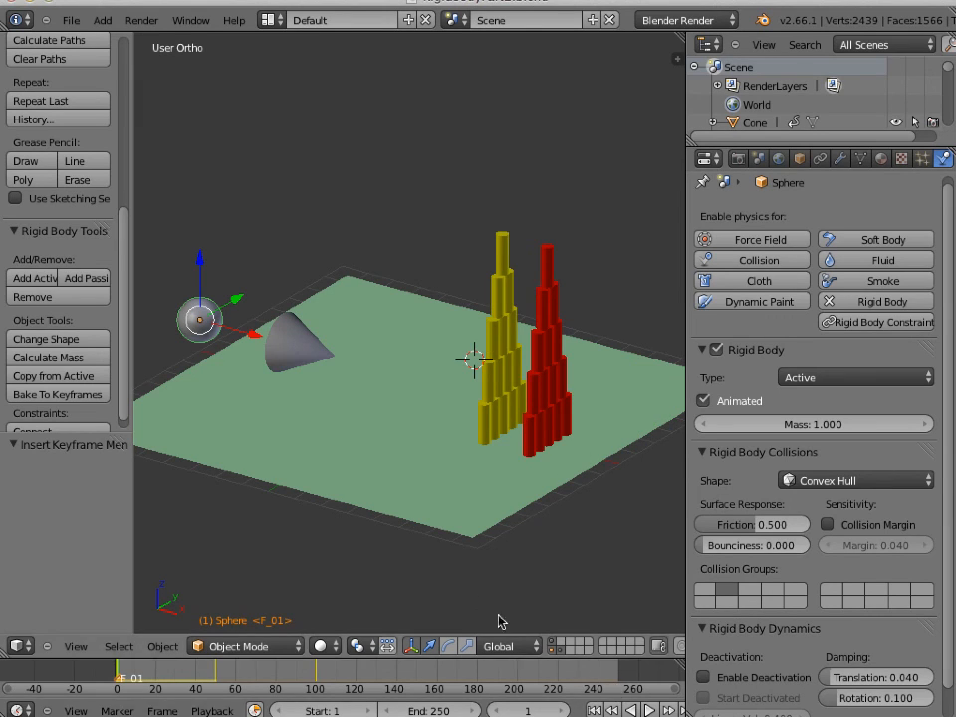
key("a")
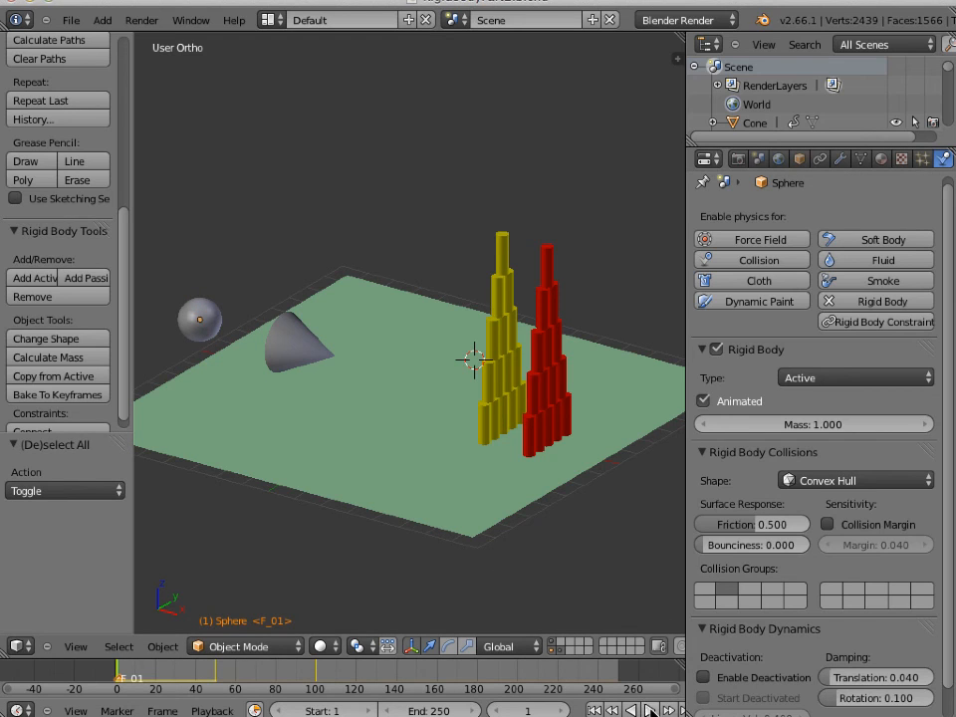
left_click(650, 710)
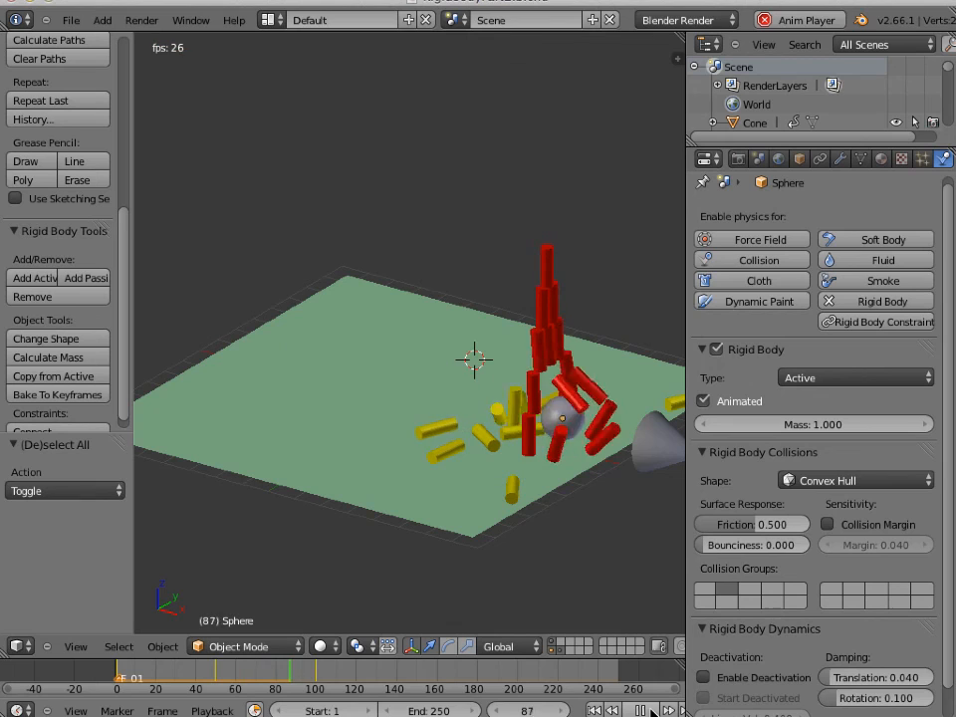
left_click(593, 710)
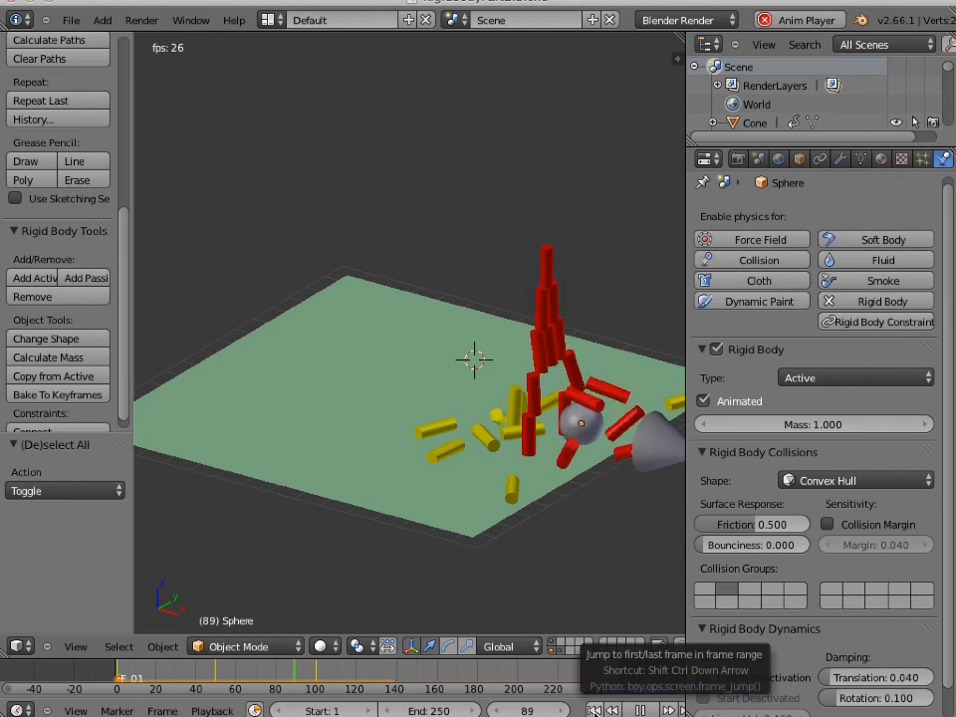
left_click(593, 710)
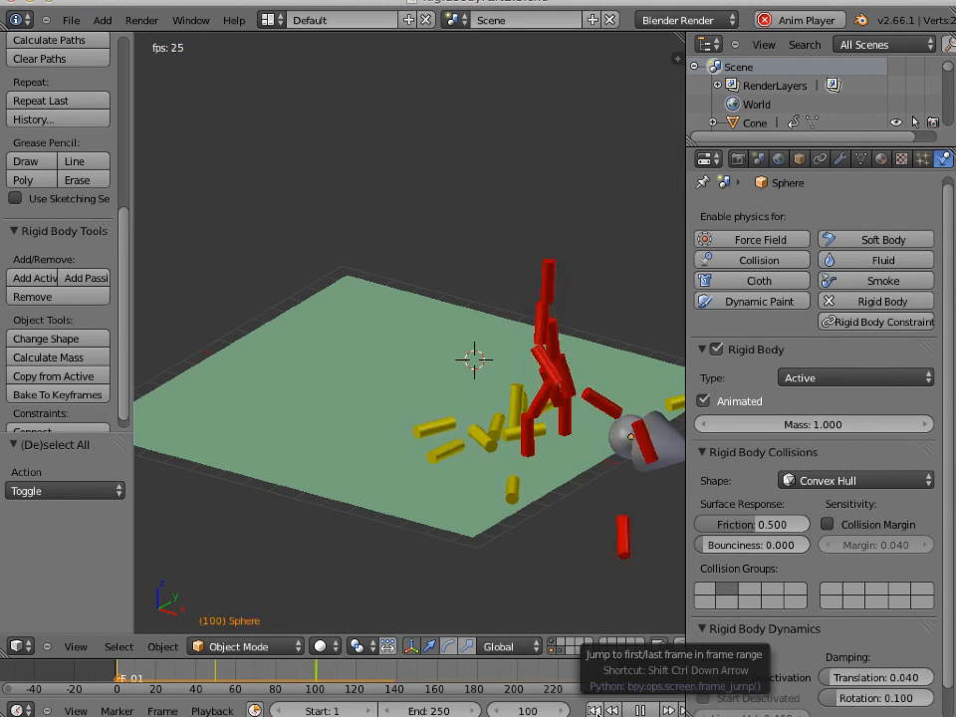
left_click(594, 710)
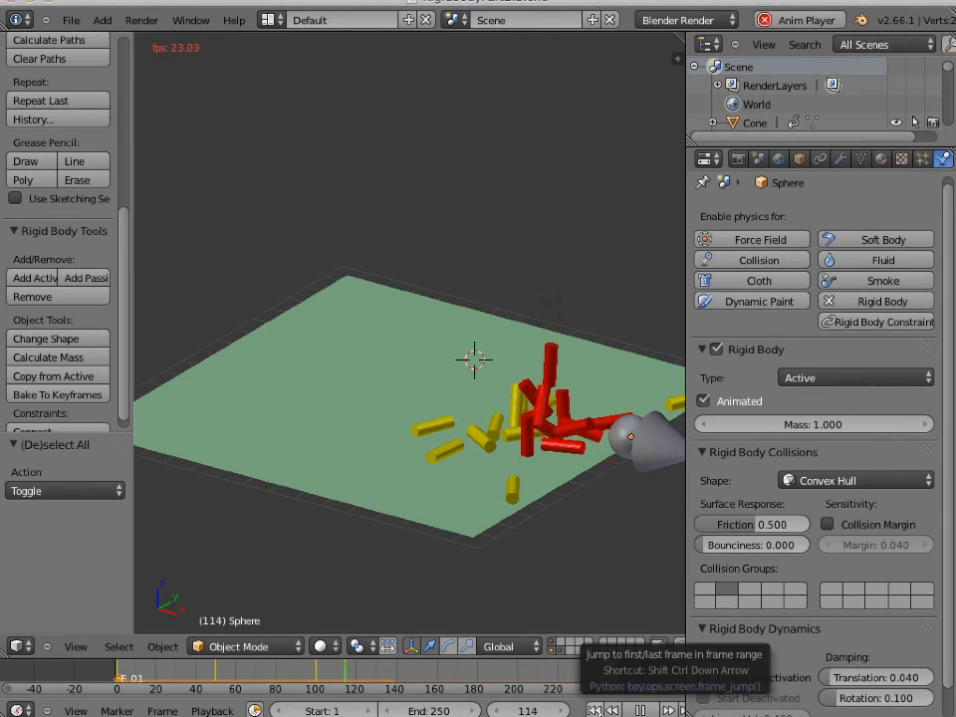
left_click(593, 710)
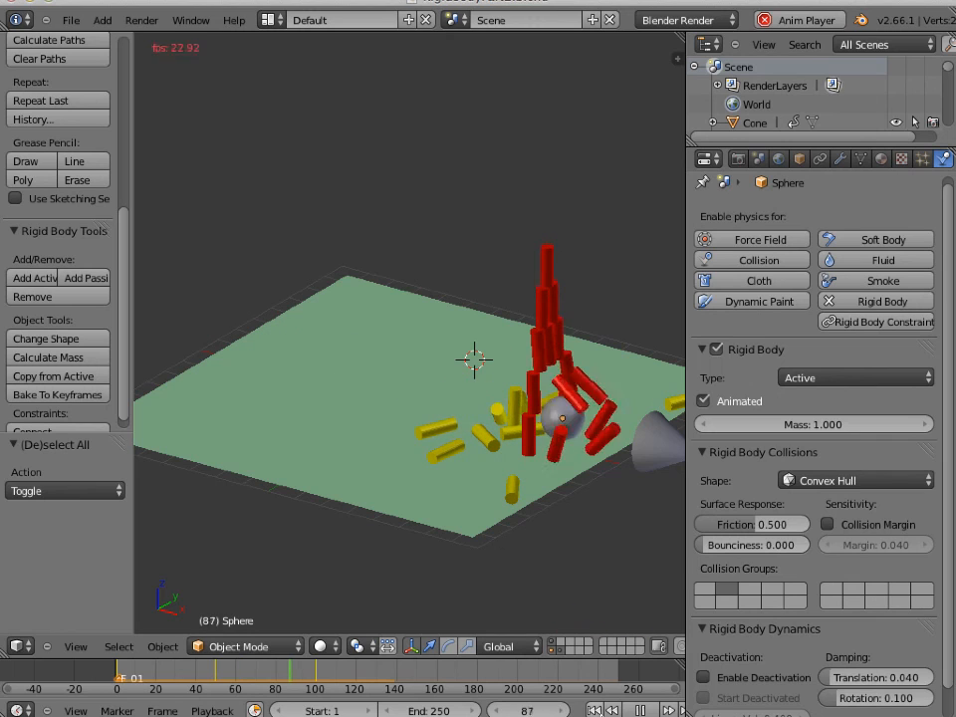
left_click(593, 710)
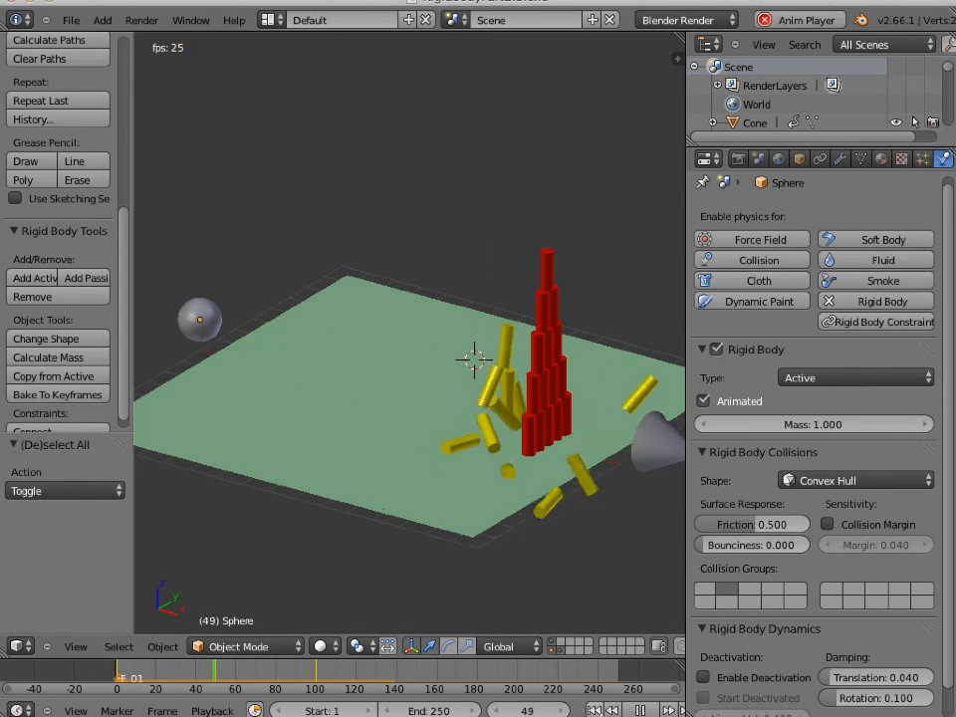
left_click(593, 710)
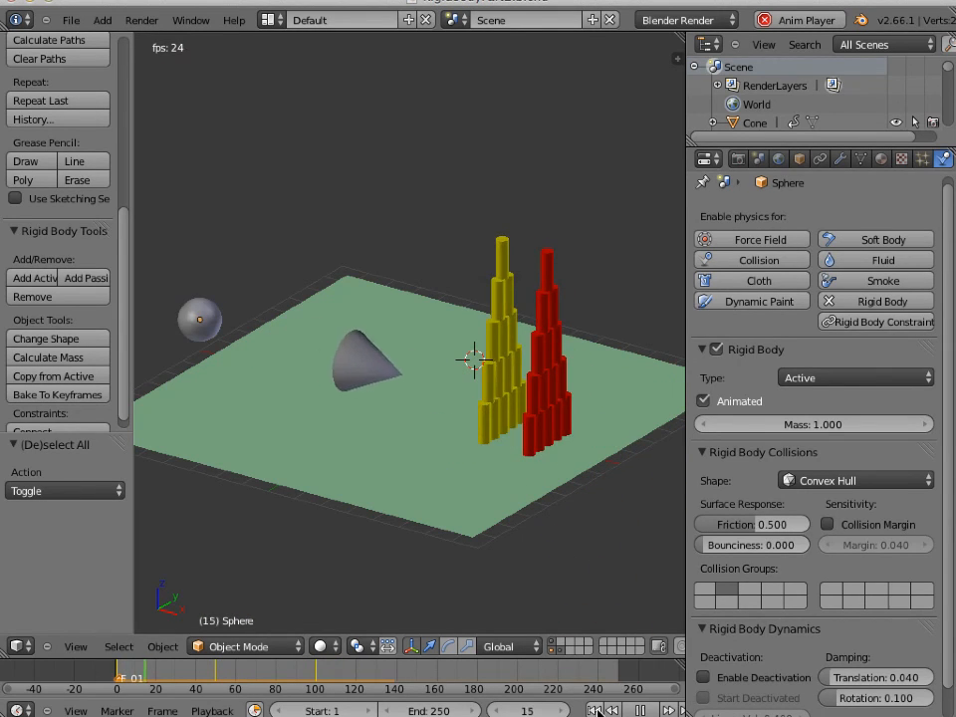